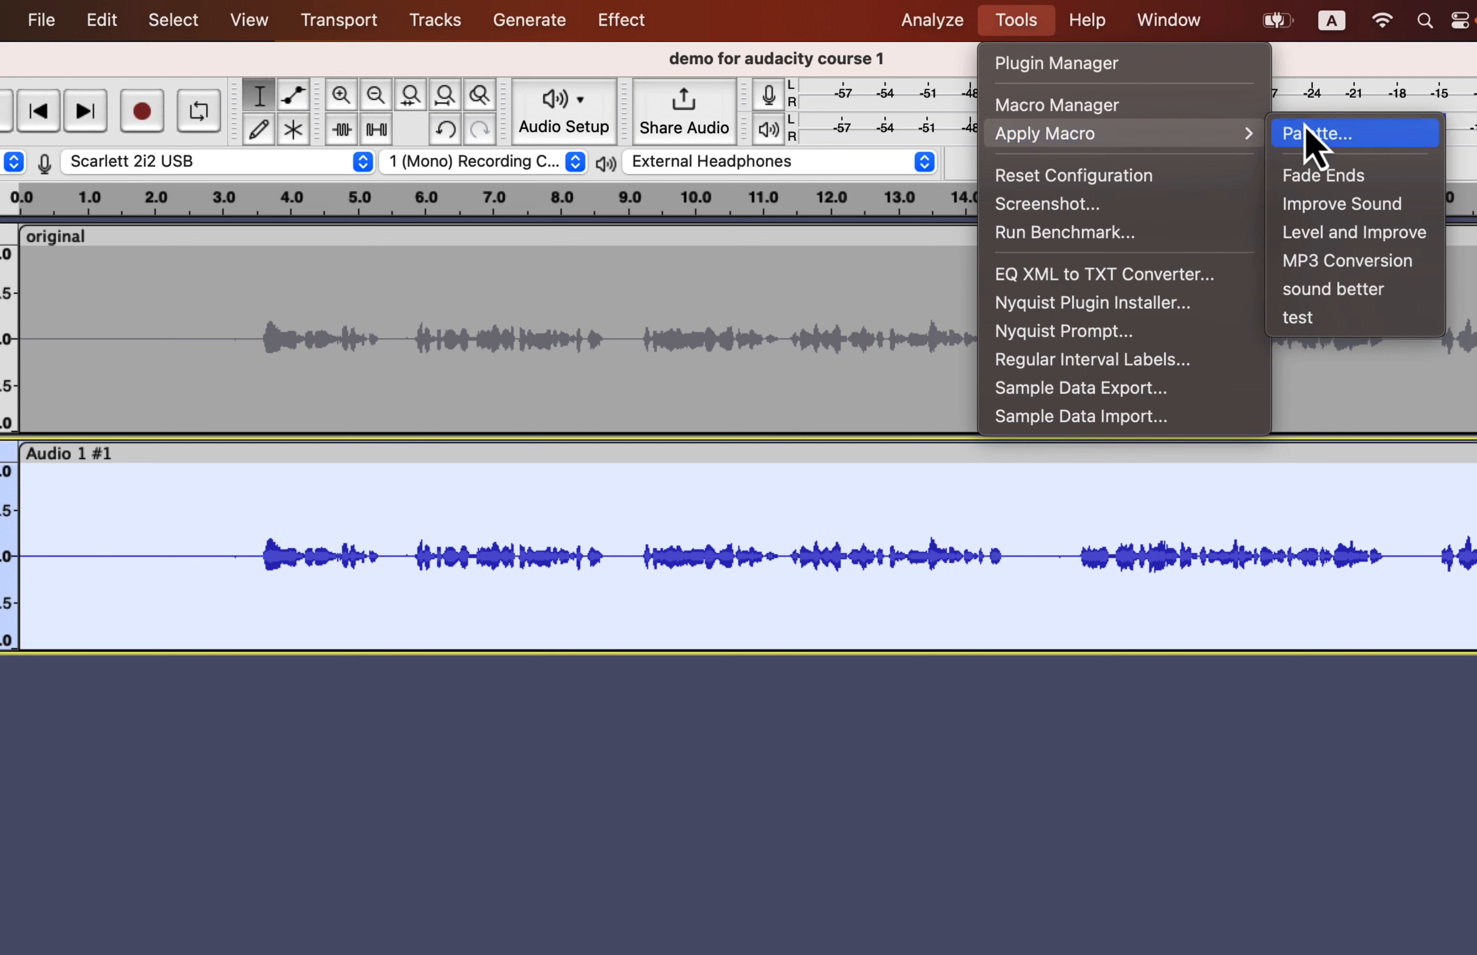
Step: Apply the Improve Sound macro to the lower track and compare its playback with the original by soloing each track in turn
left_click(1408, 209)
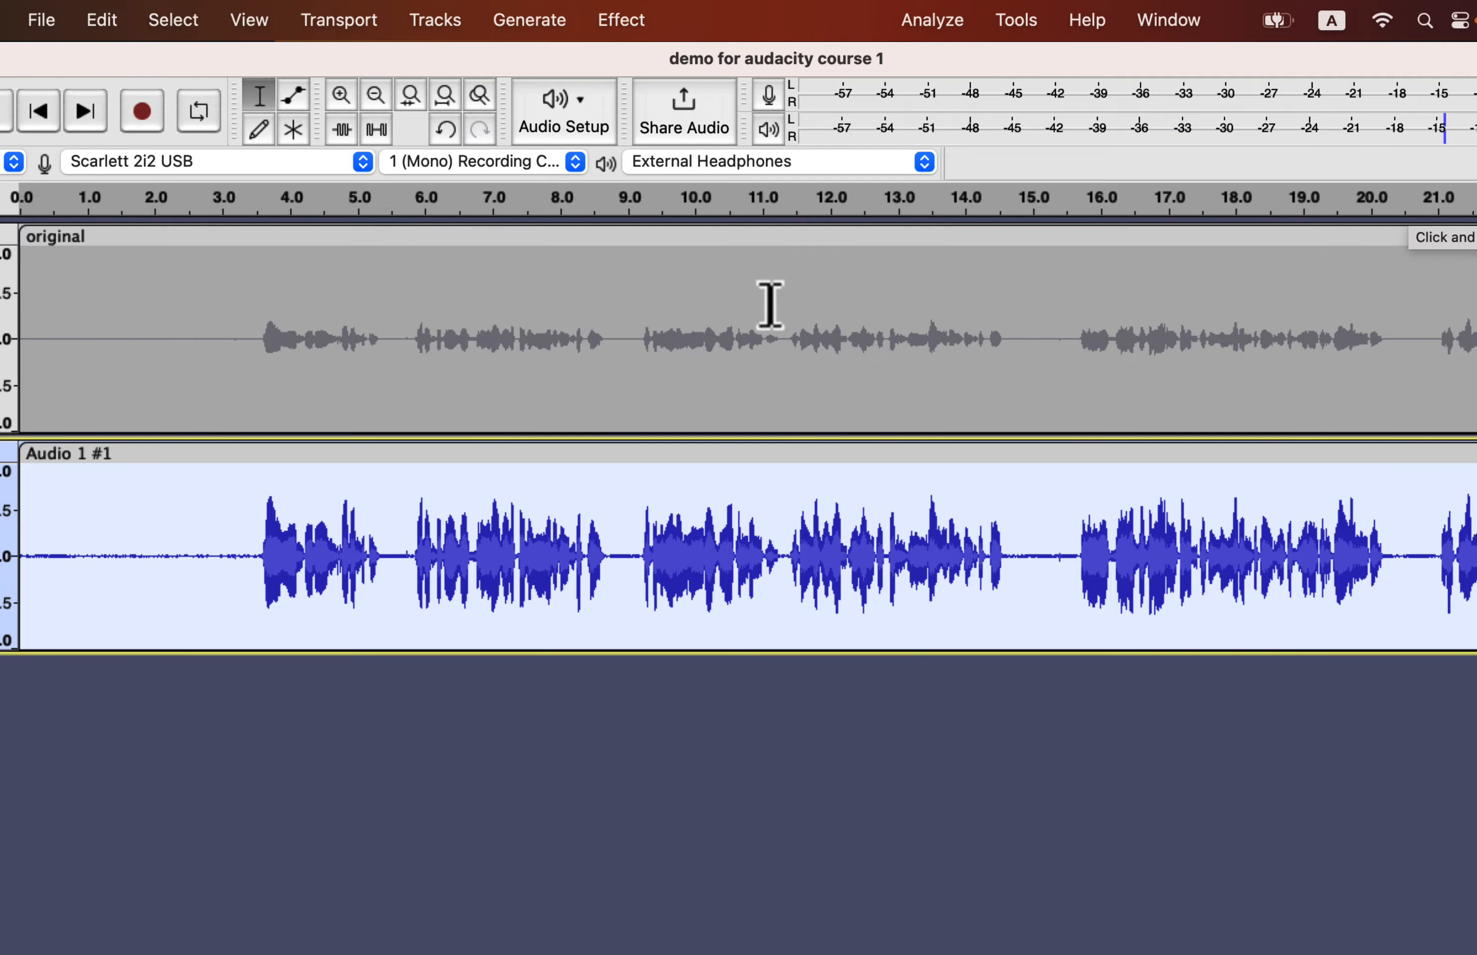
left_click(82, 556)
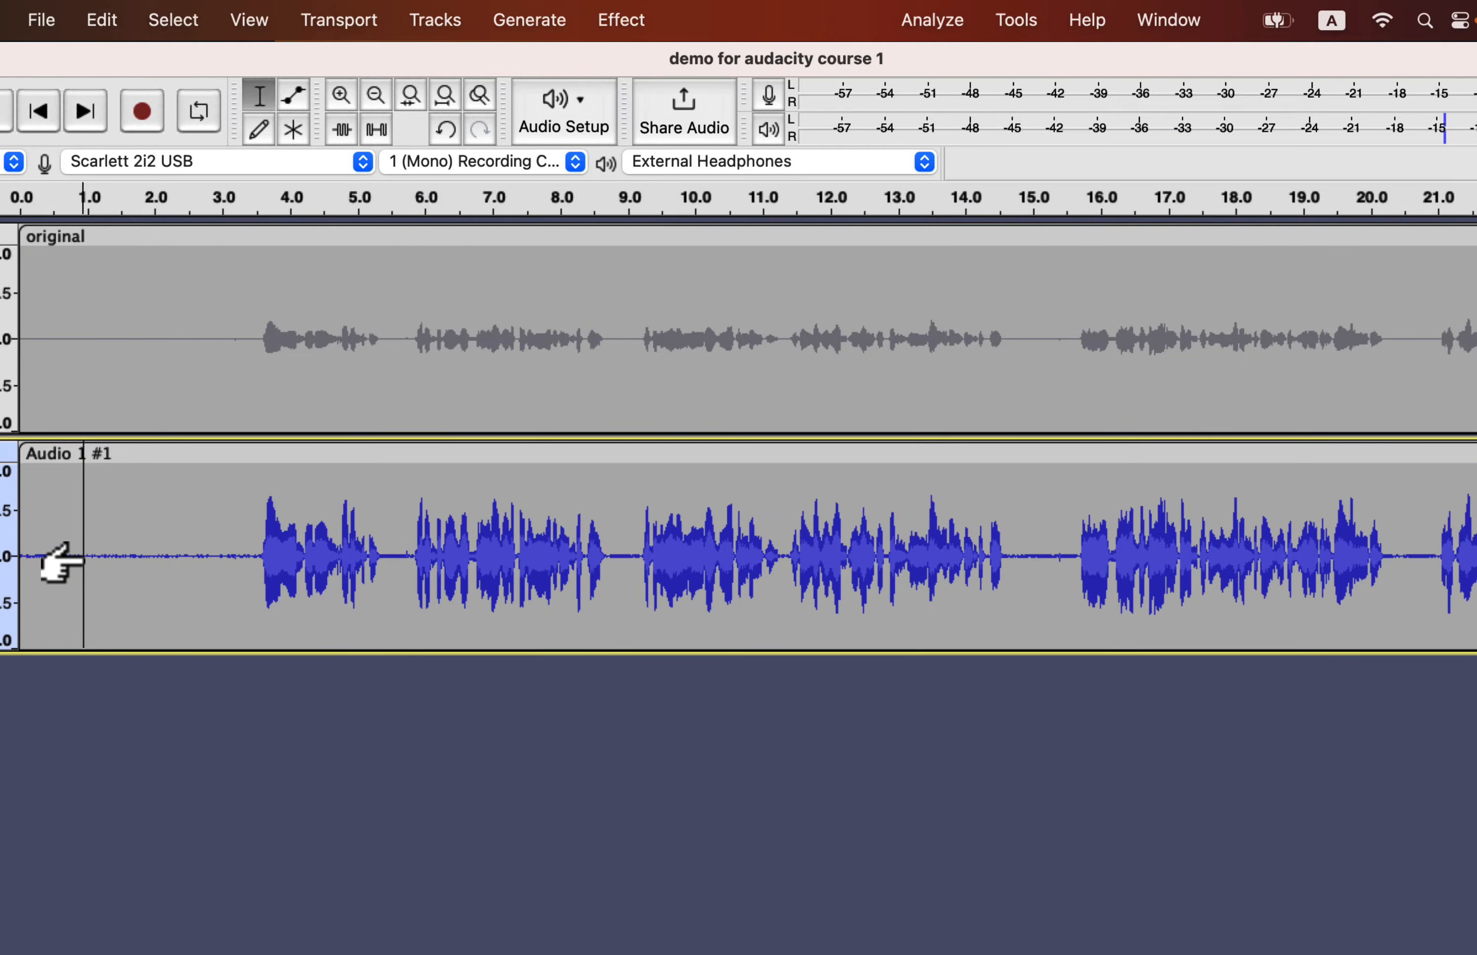
key("space")
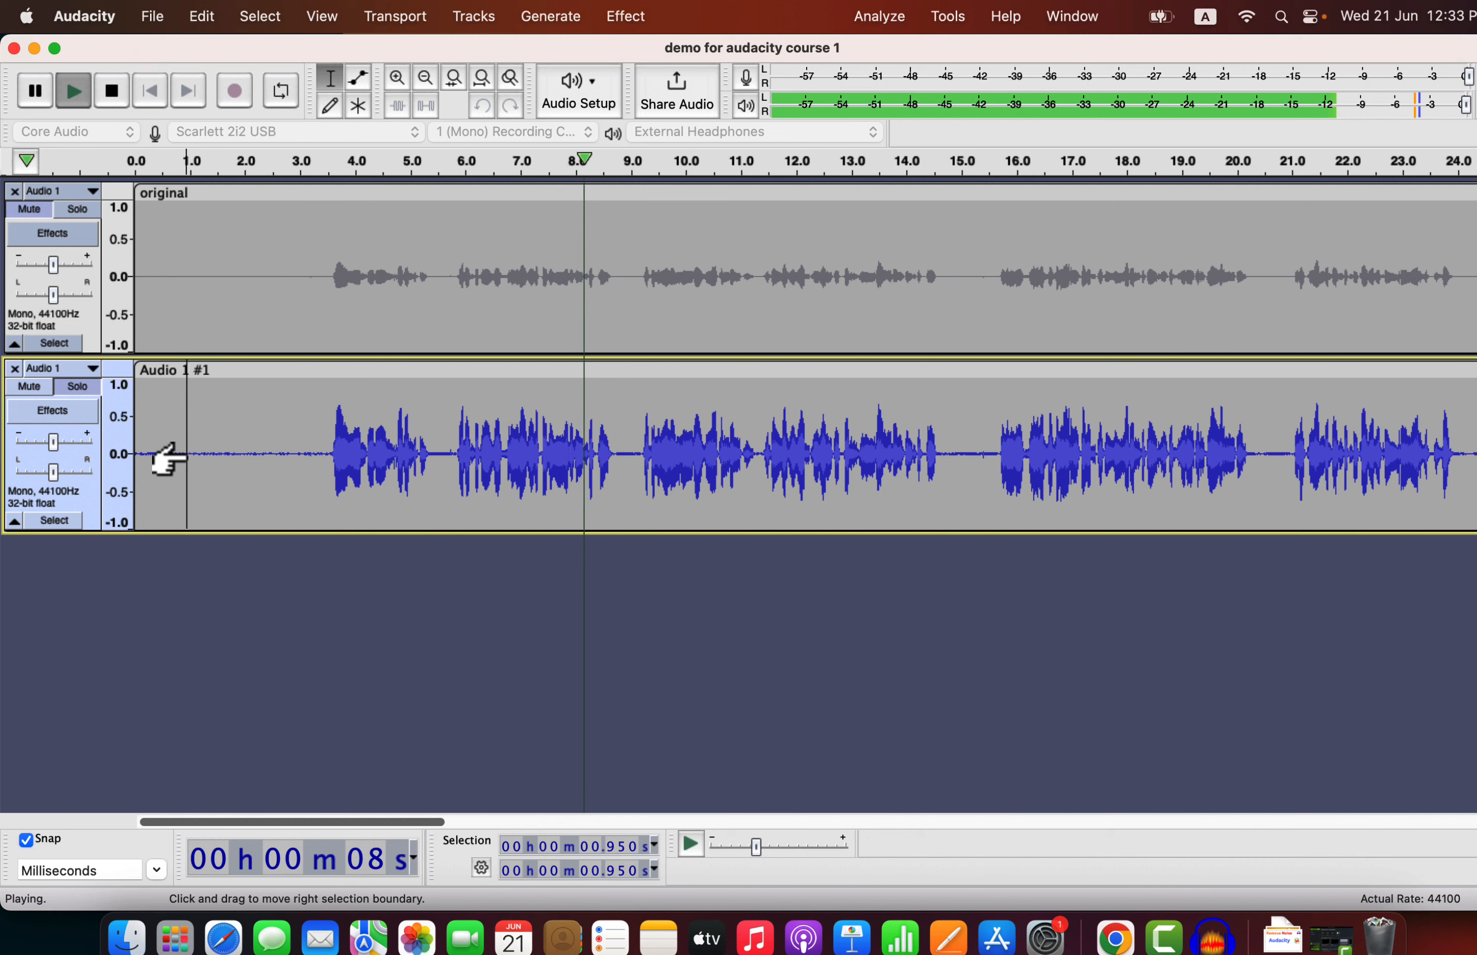
left_click(82, 211)
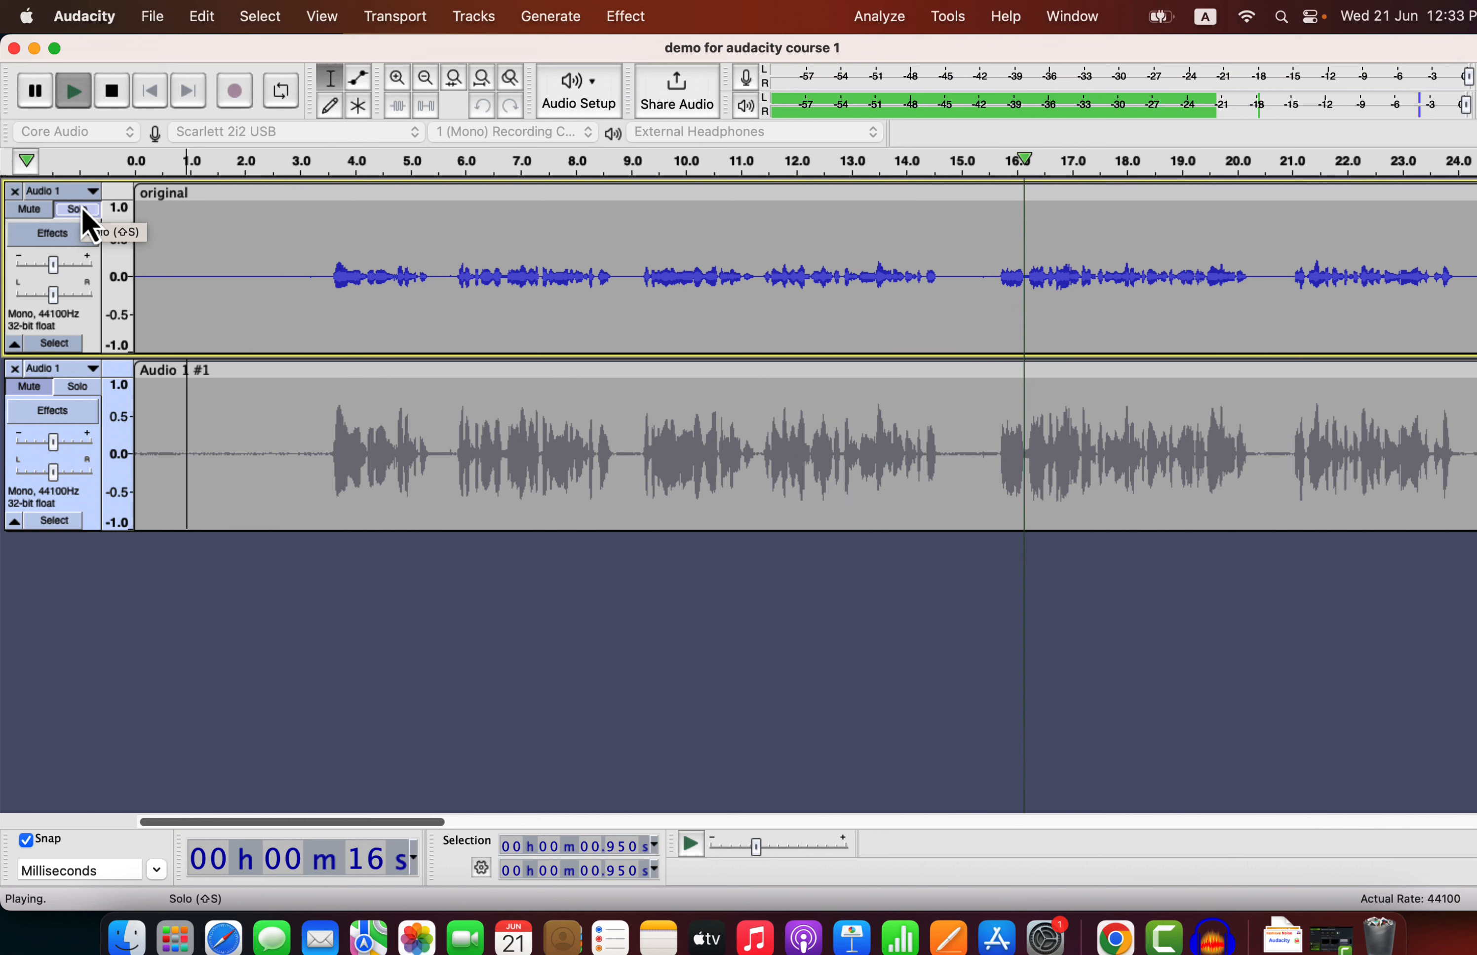
left_click(88, 390)
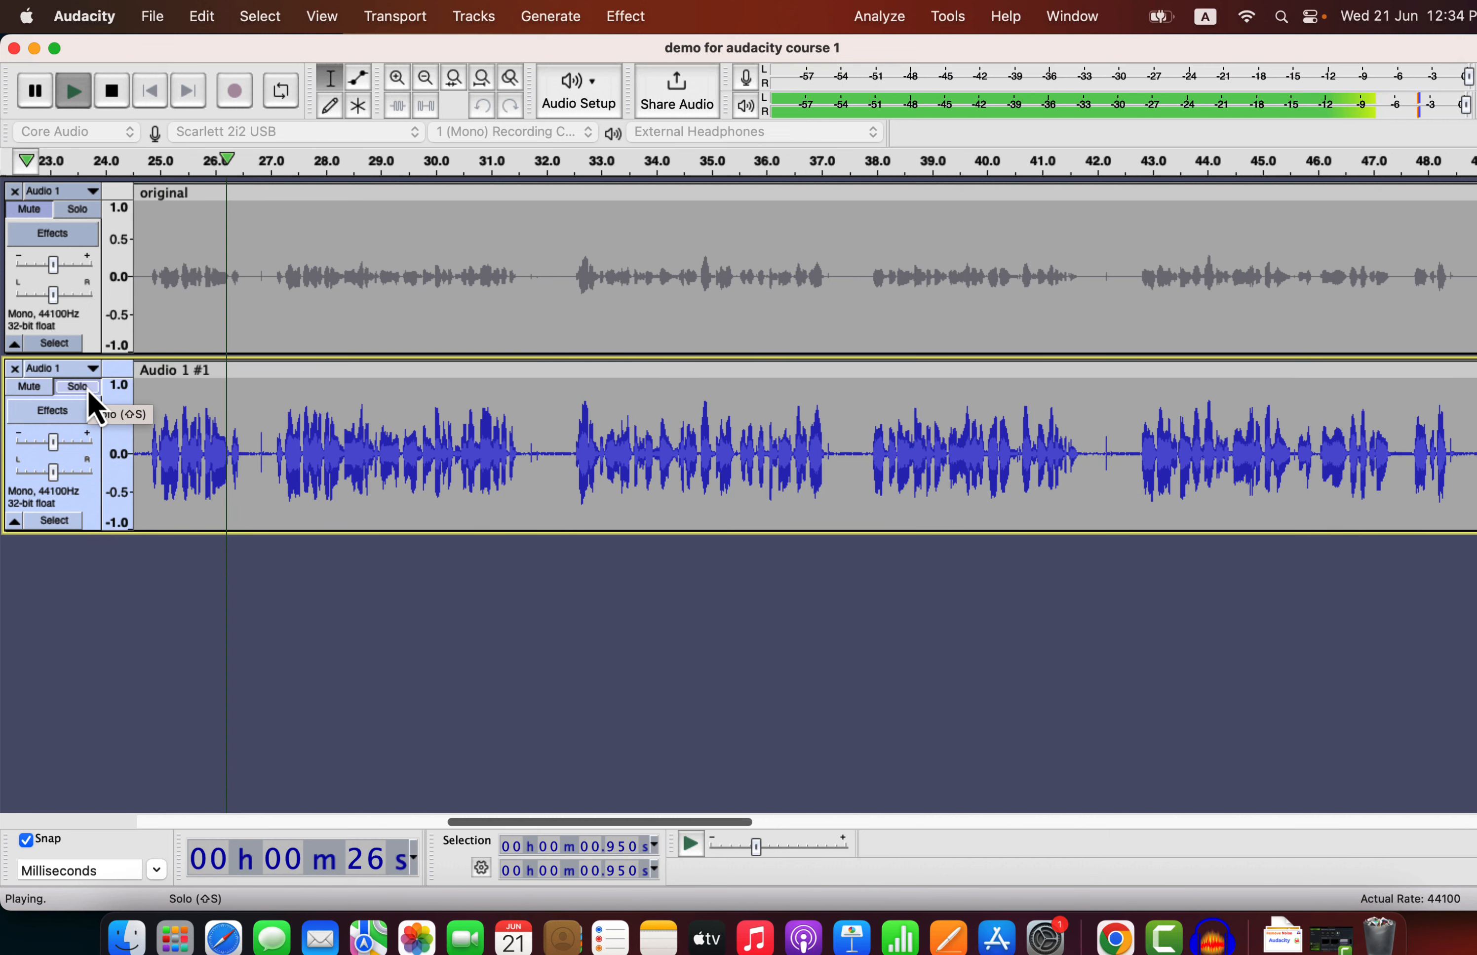
key("space")
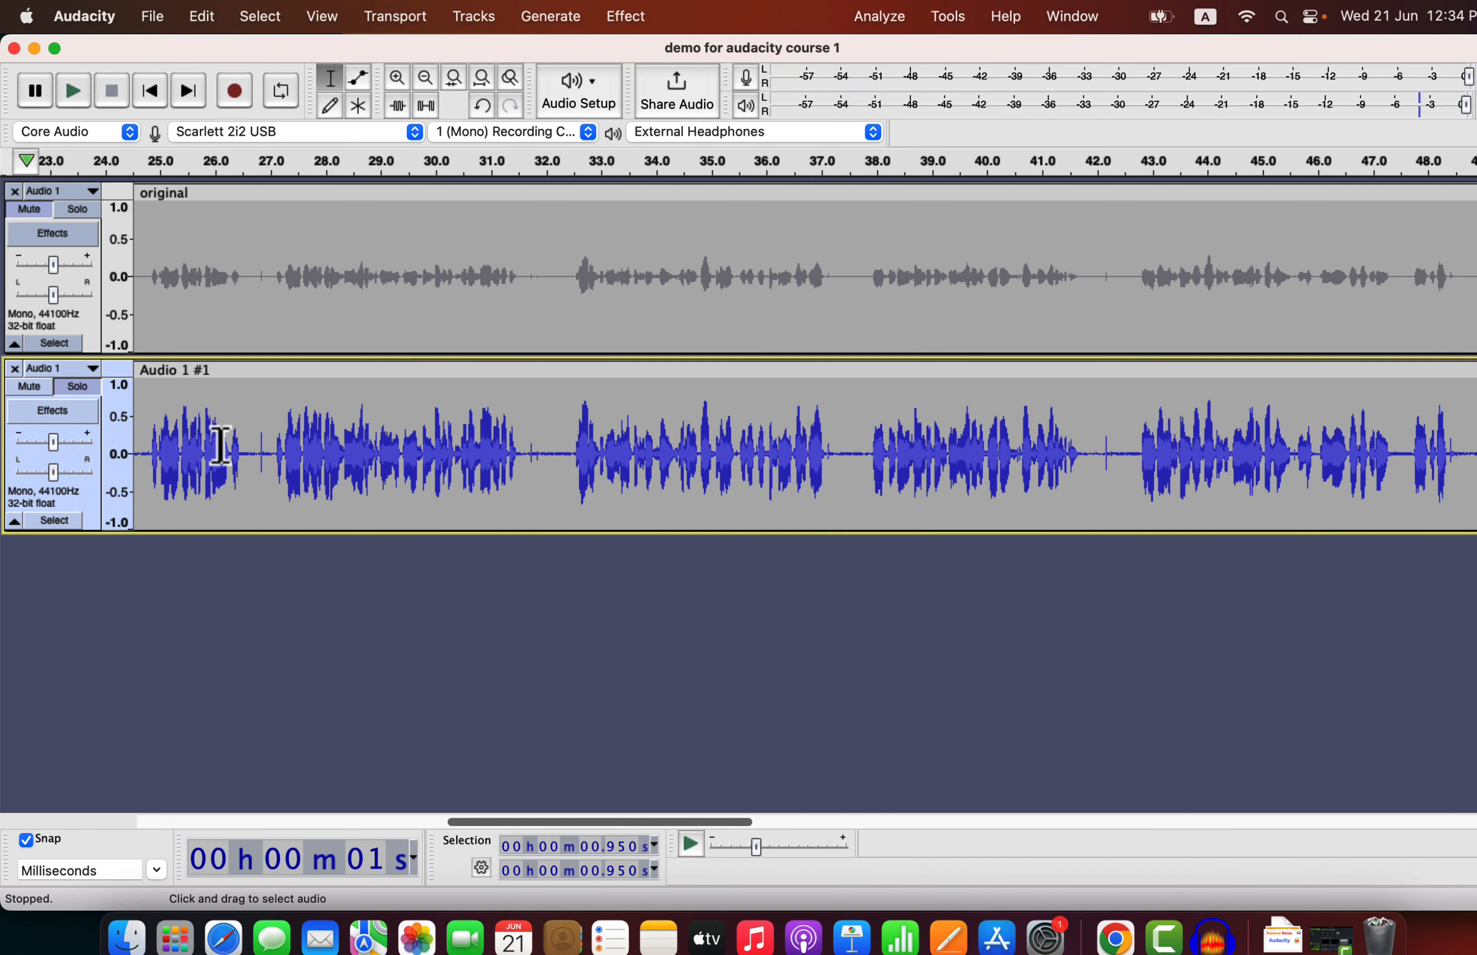
Step: Capture a noise profile from the speech-free opening of the lower track, from 0 to about 3.2 seconds
scroll(222, 438, "left", 10)
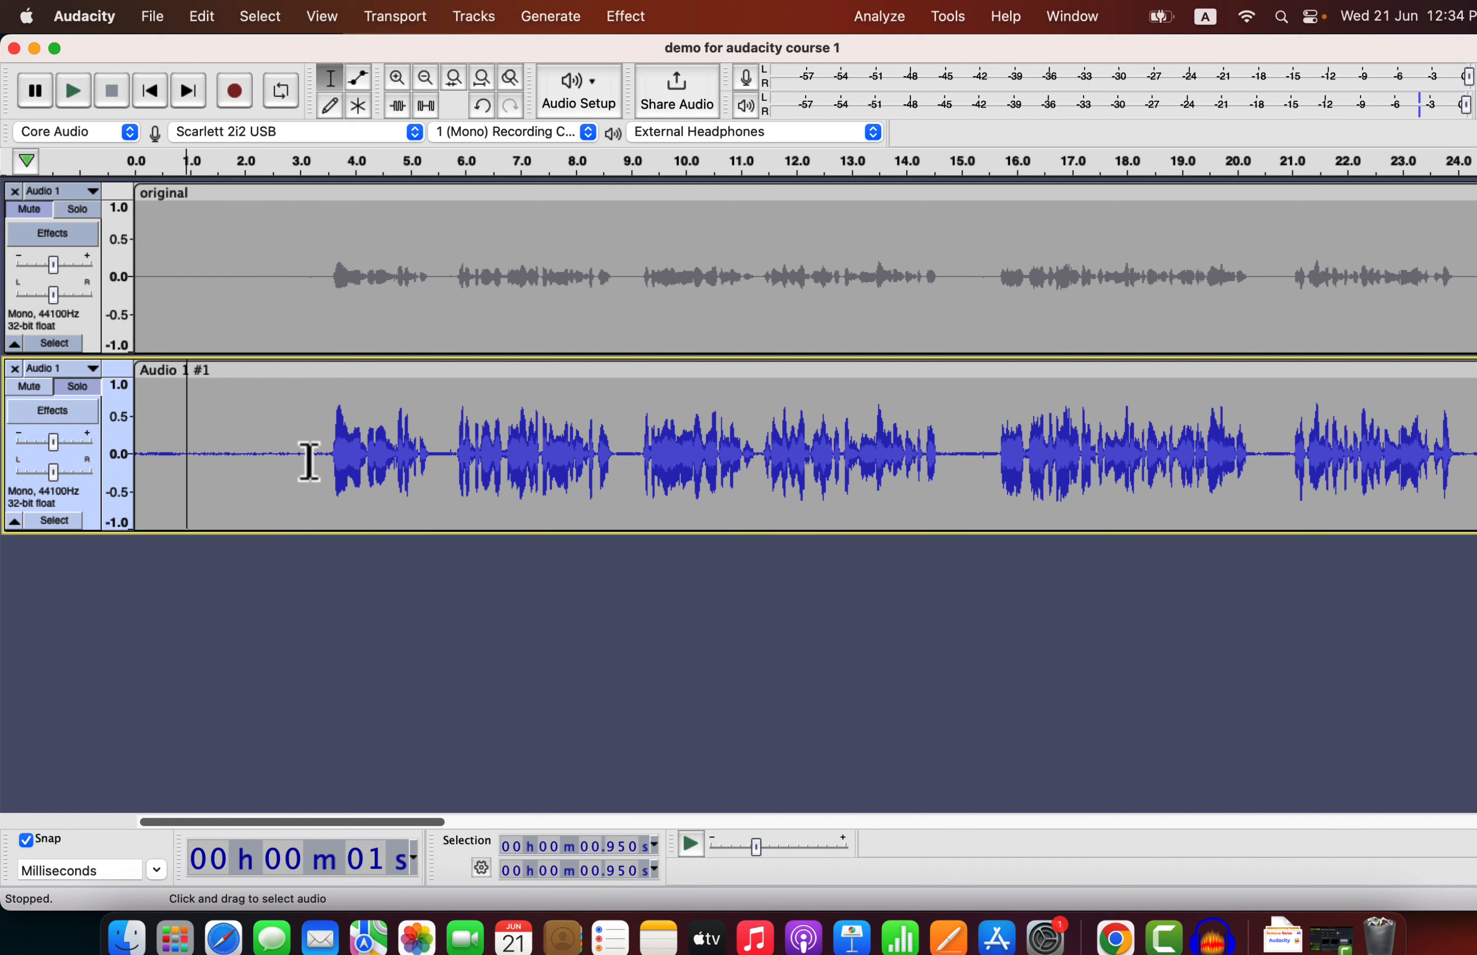
left_click_drag(308, 460, 140, 442)
left_click(626, 20)
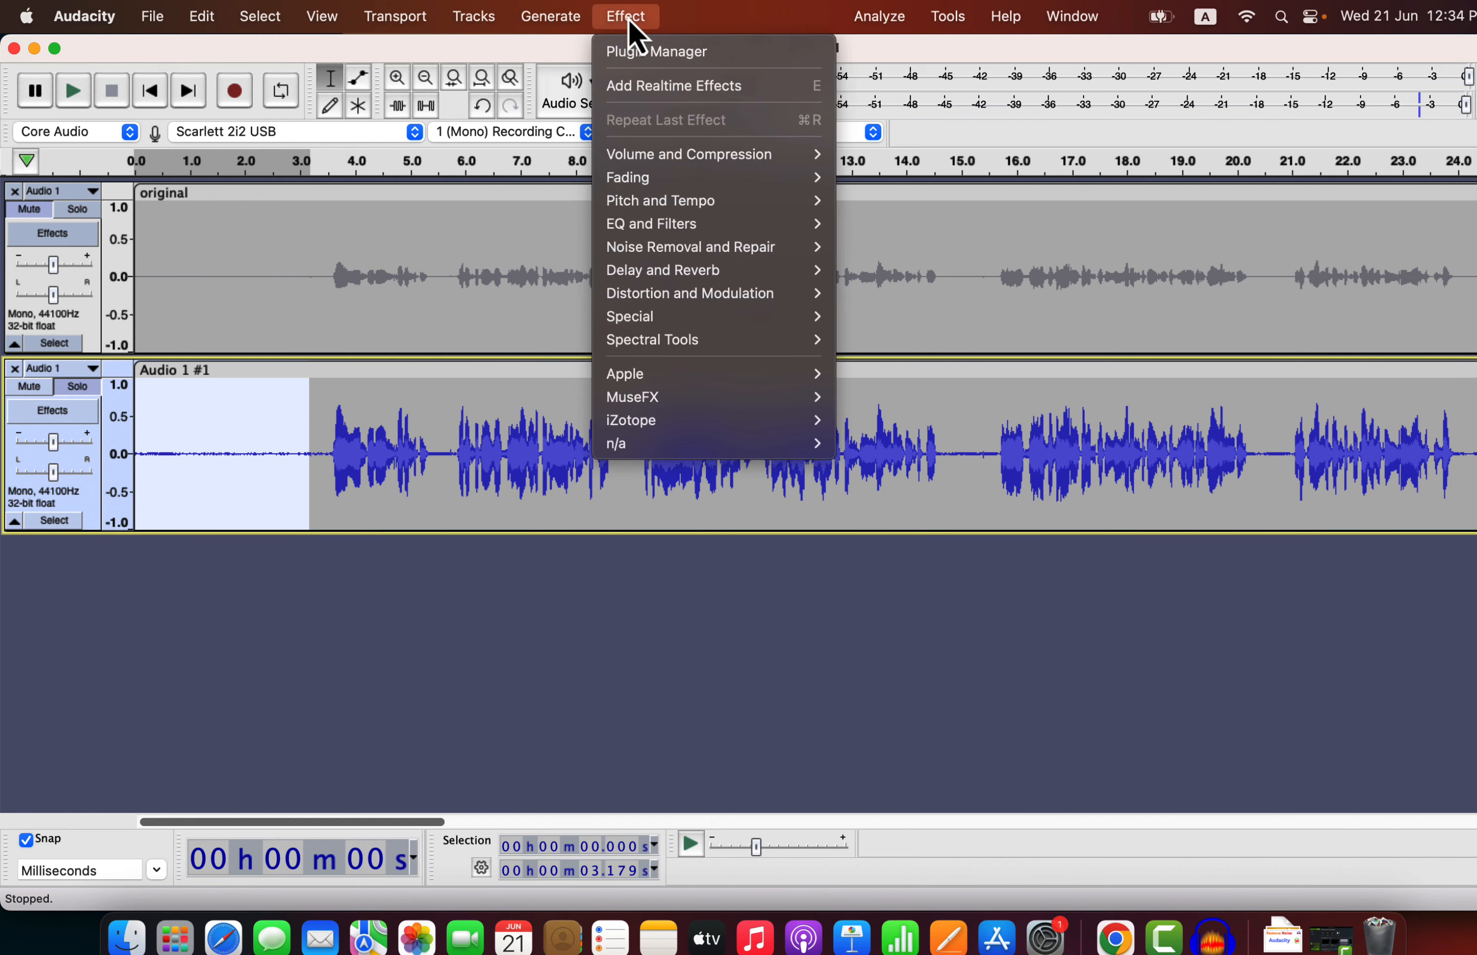
mouse_move(636, 247)
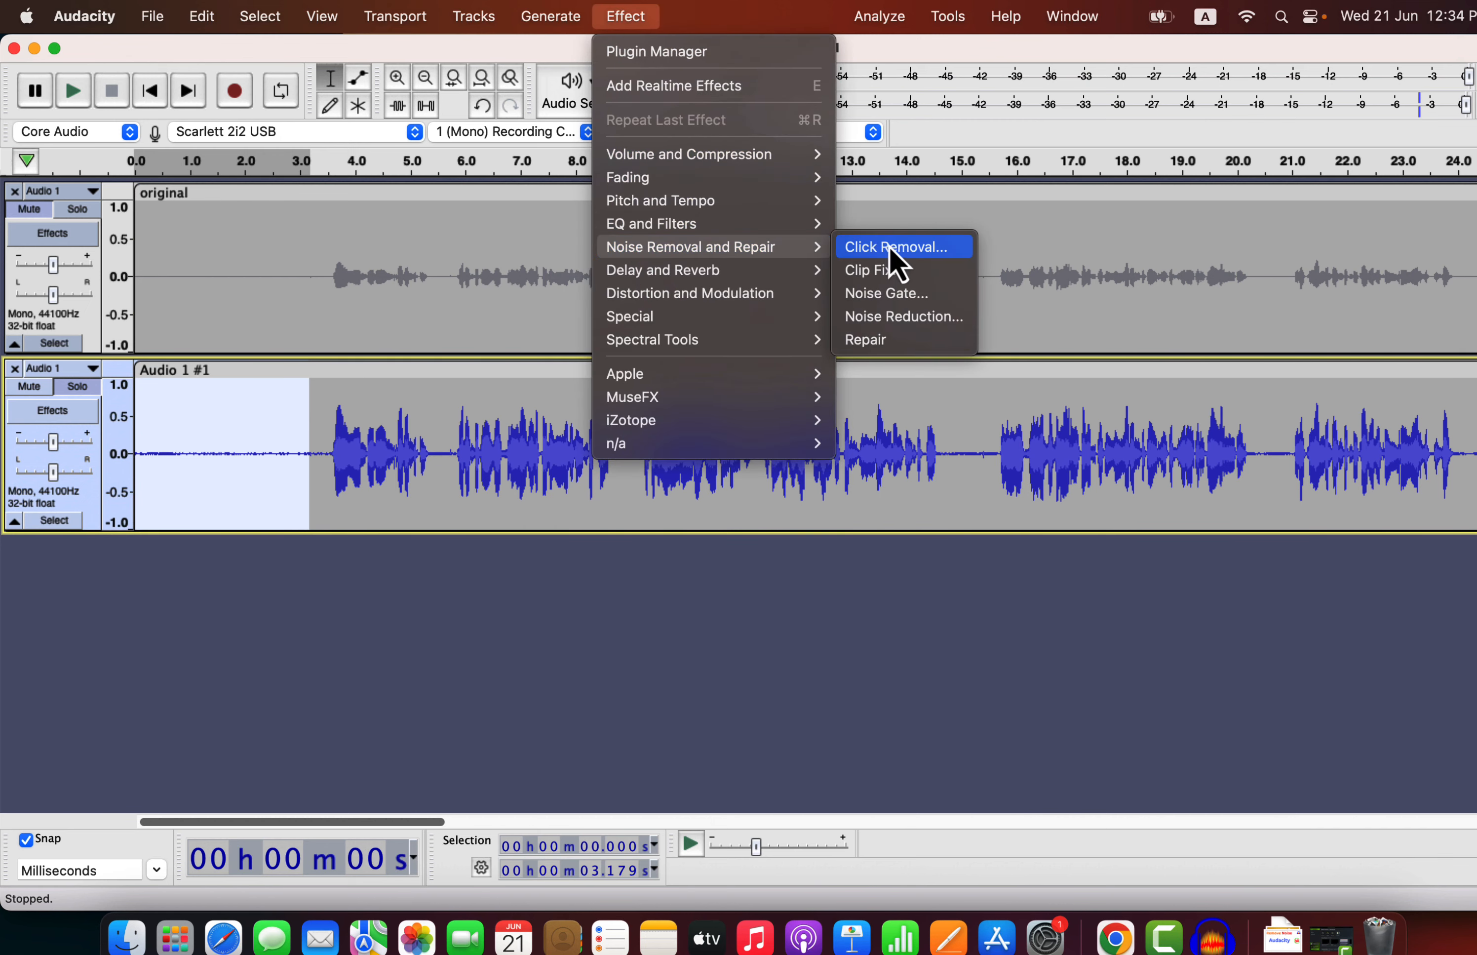
left_click(881, 318)
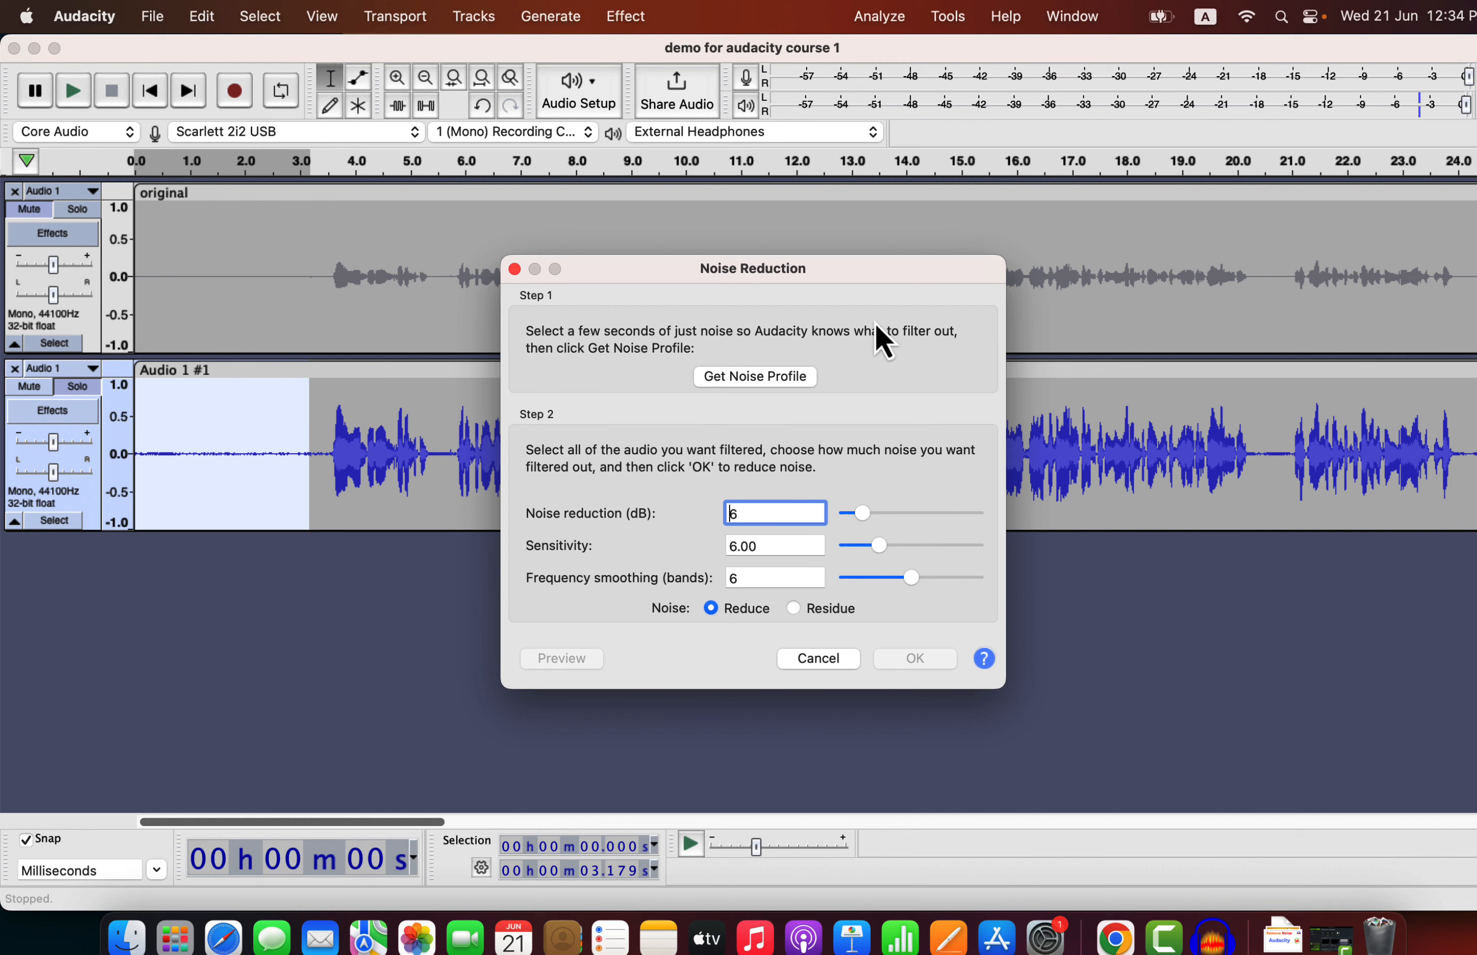
left_click(757, 369)
Step: Apply Noise Reduction to the whole lower clip with 6 dB reduction, sensitivity 6.00 and frequency smoothing of 6 bands
double_click(450, 455)
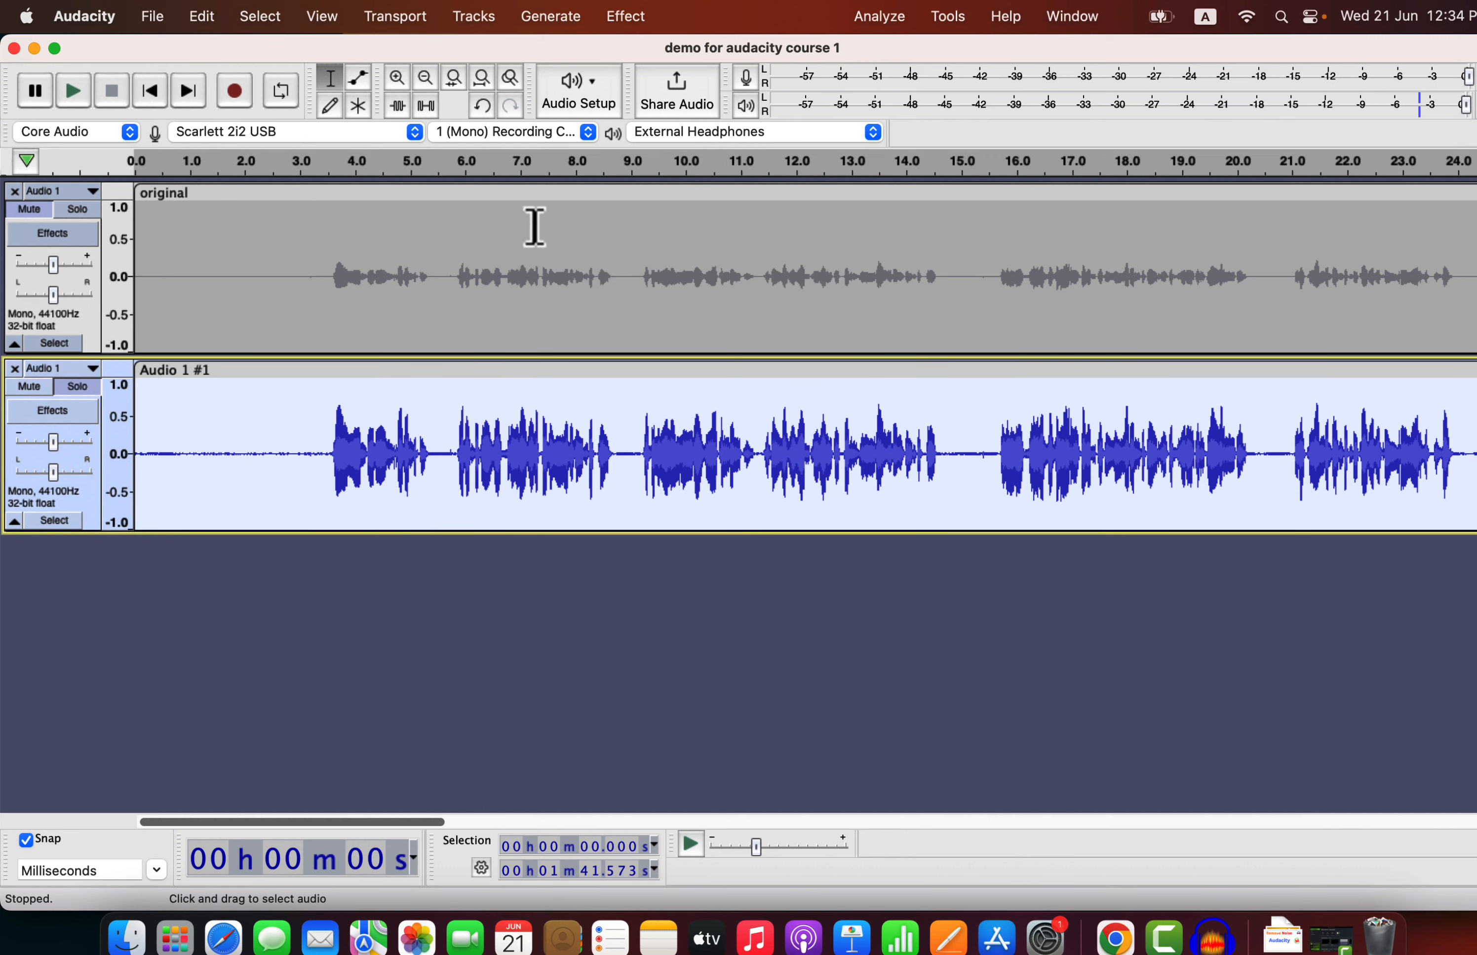
left_click(623, 23)
mouse_move(627, 246)
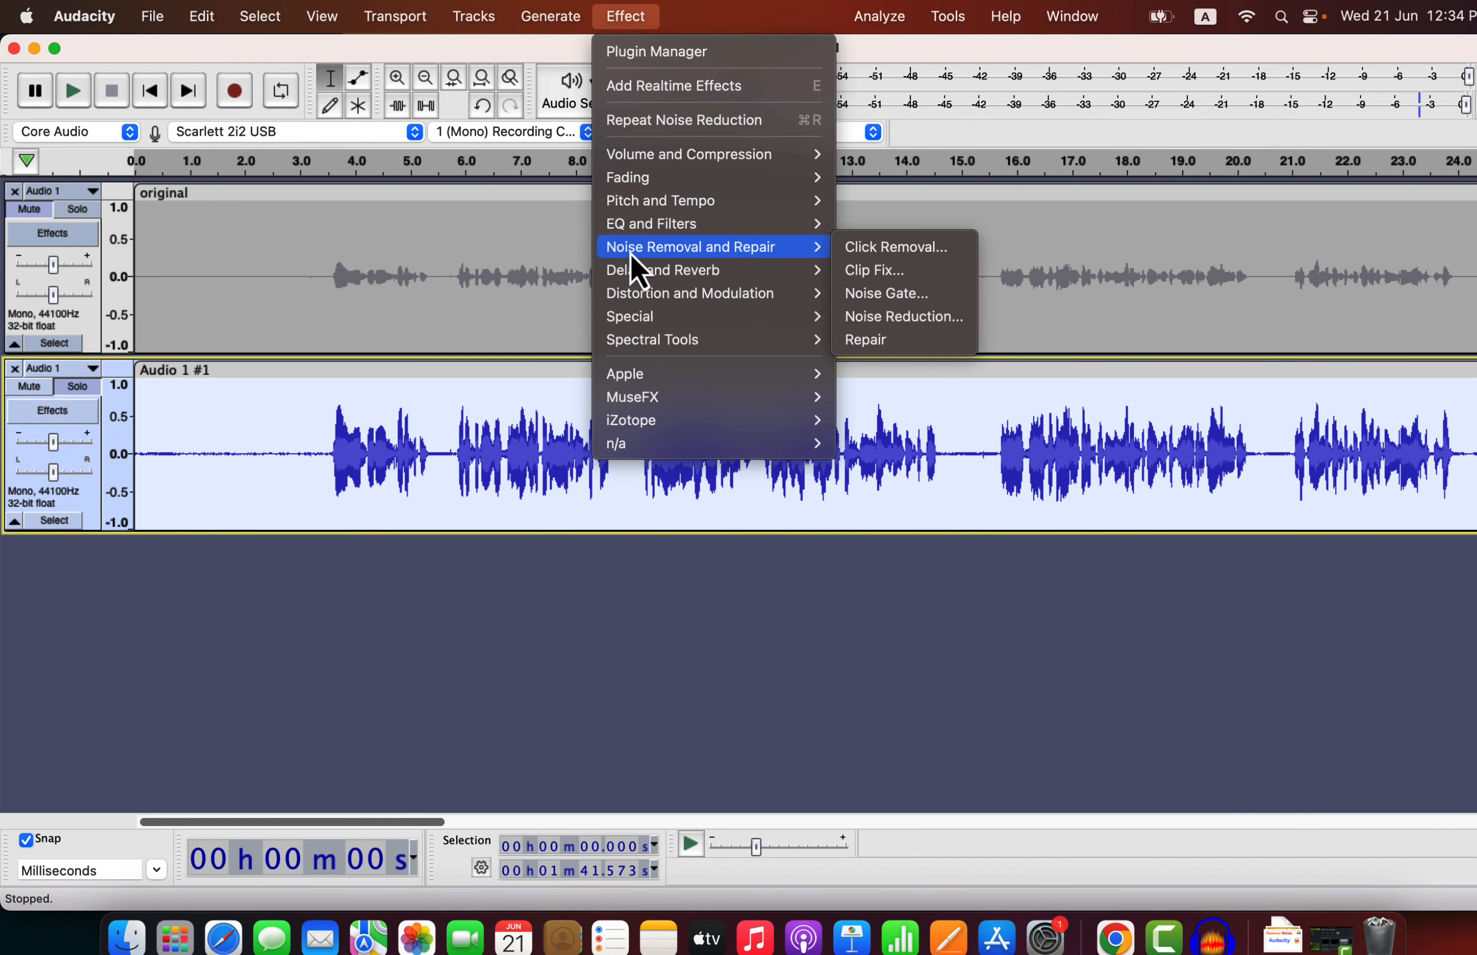
left_click(878, 318)
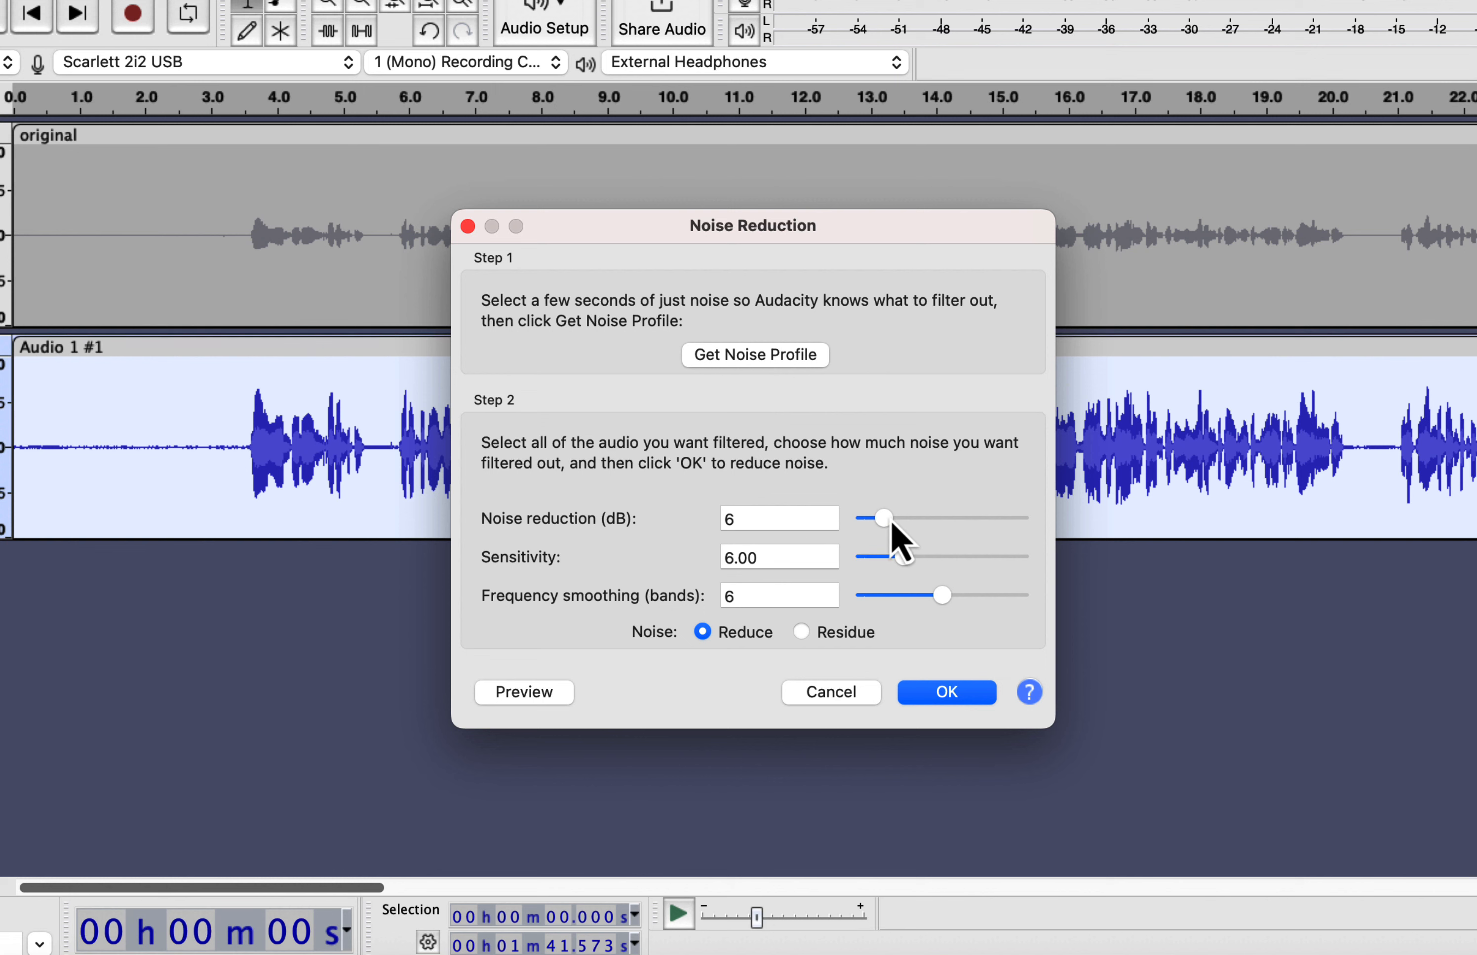
mouse_move(889, 524)
left_mouse_down()
mouse_move(911, 525)
mouse_move(890, 523)
left_mouse_up()
left_click(931, 694)
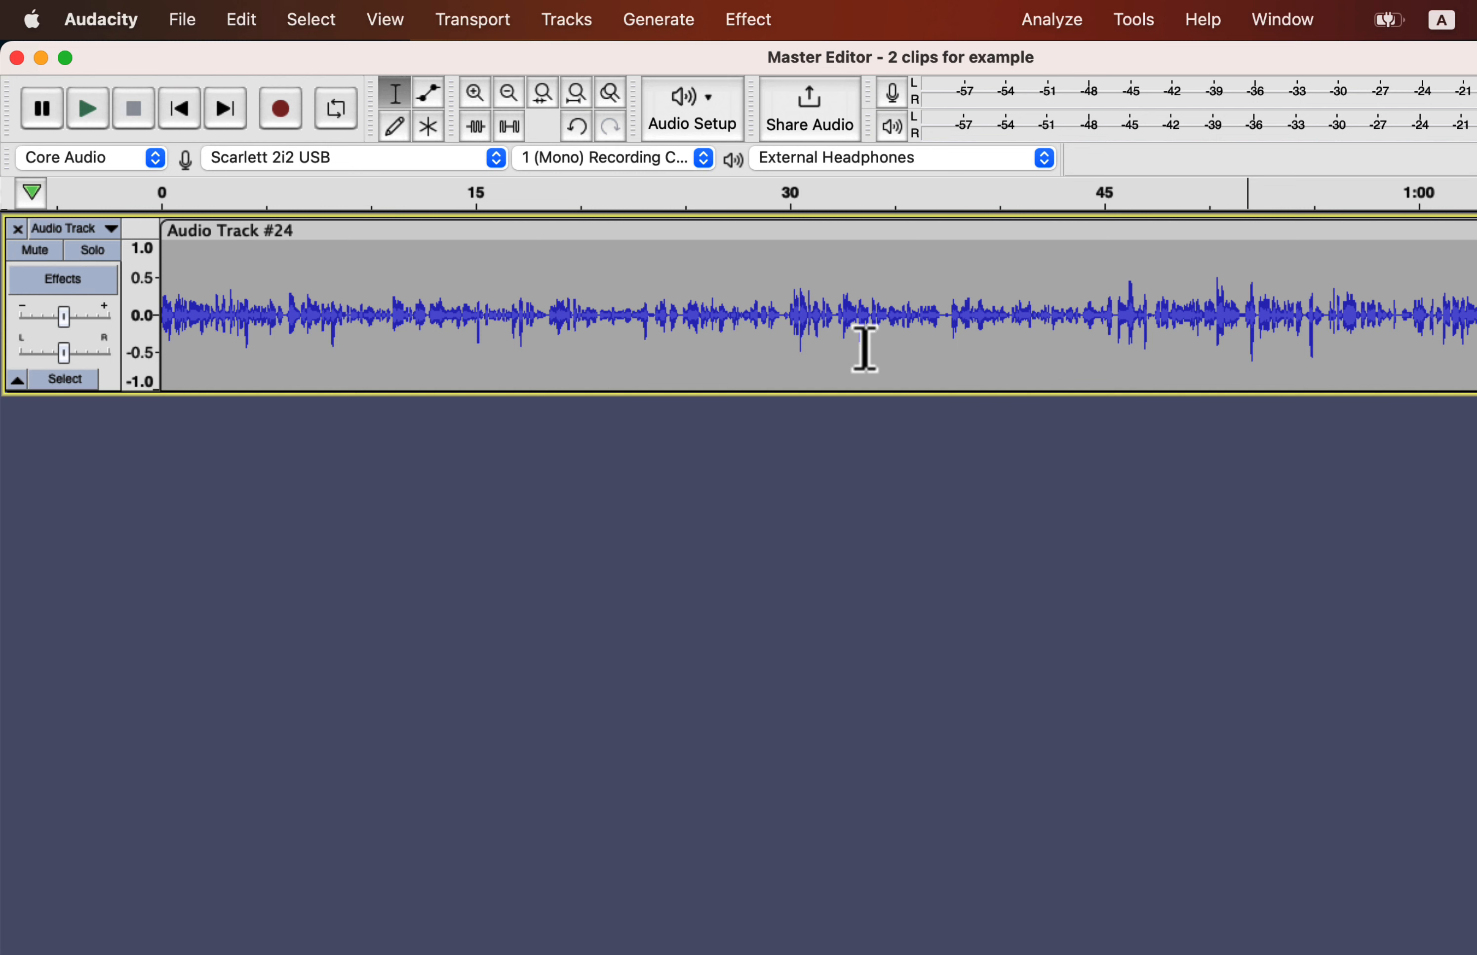
Step: Duplicate the entire audio track in the 2 clips for example project and rename the upper clip as original
key("super+a")
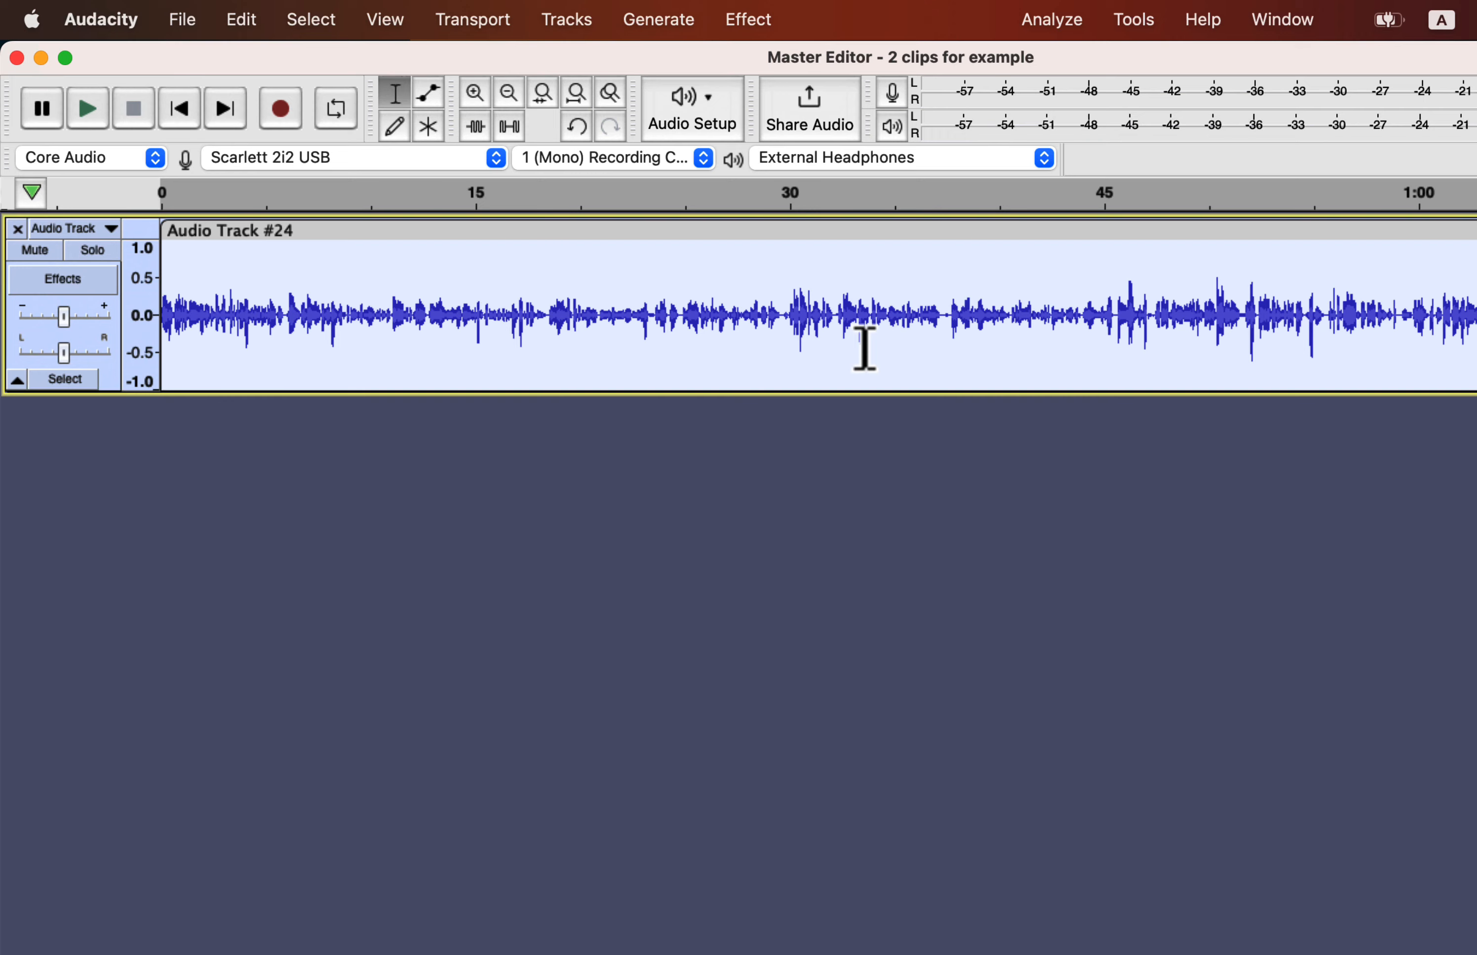
key("super+d")
left_click(575, 517)
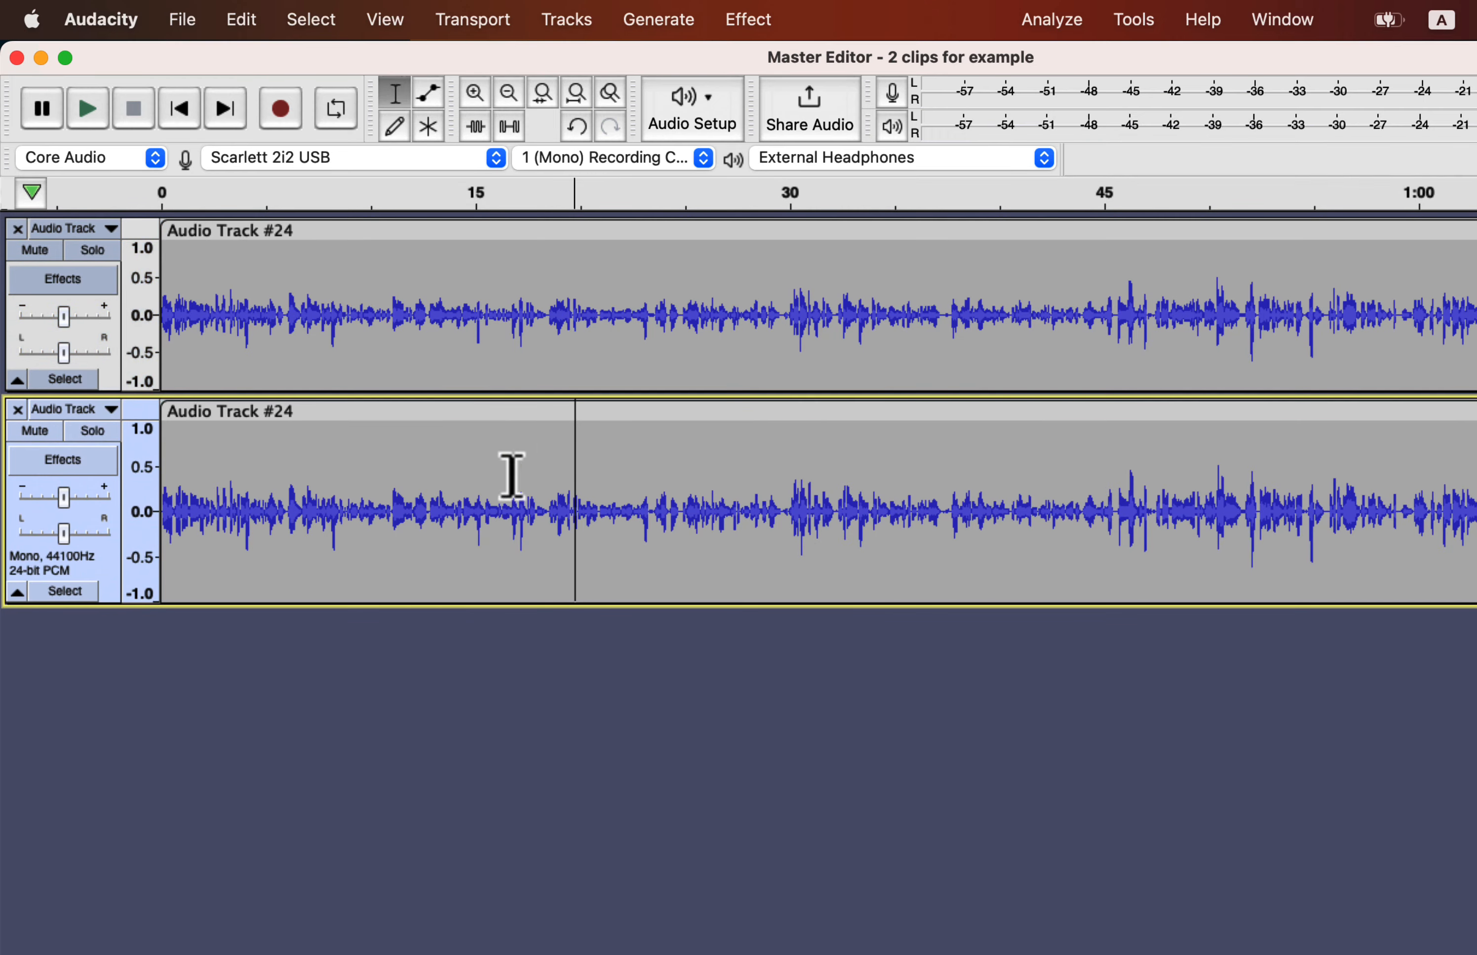
double_click(257, 230)
type("o")
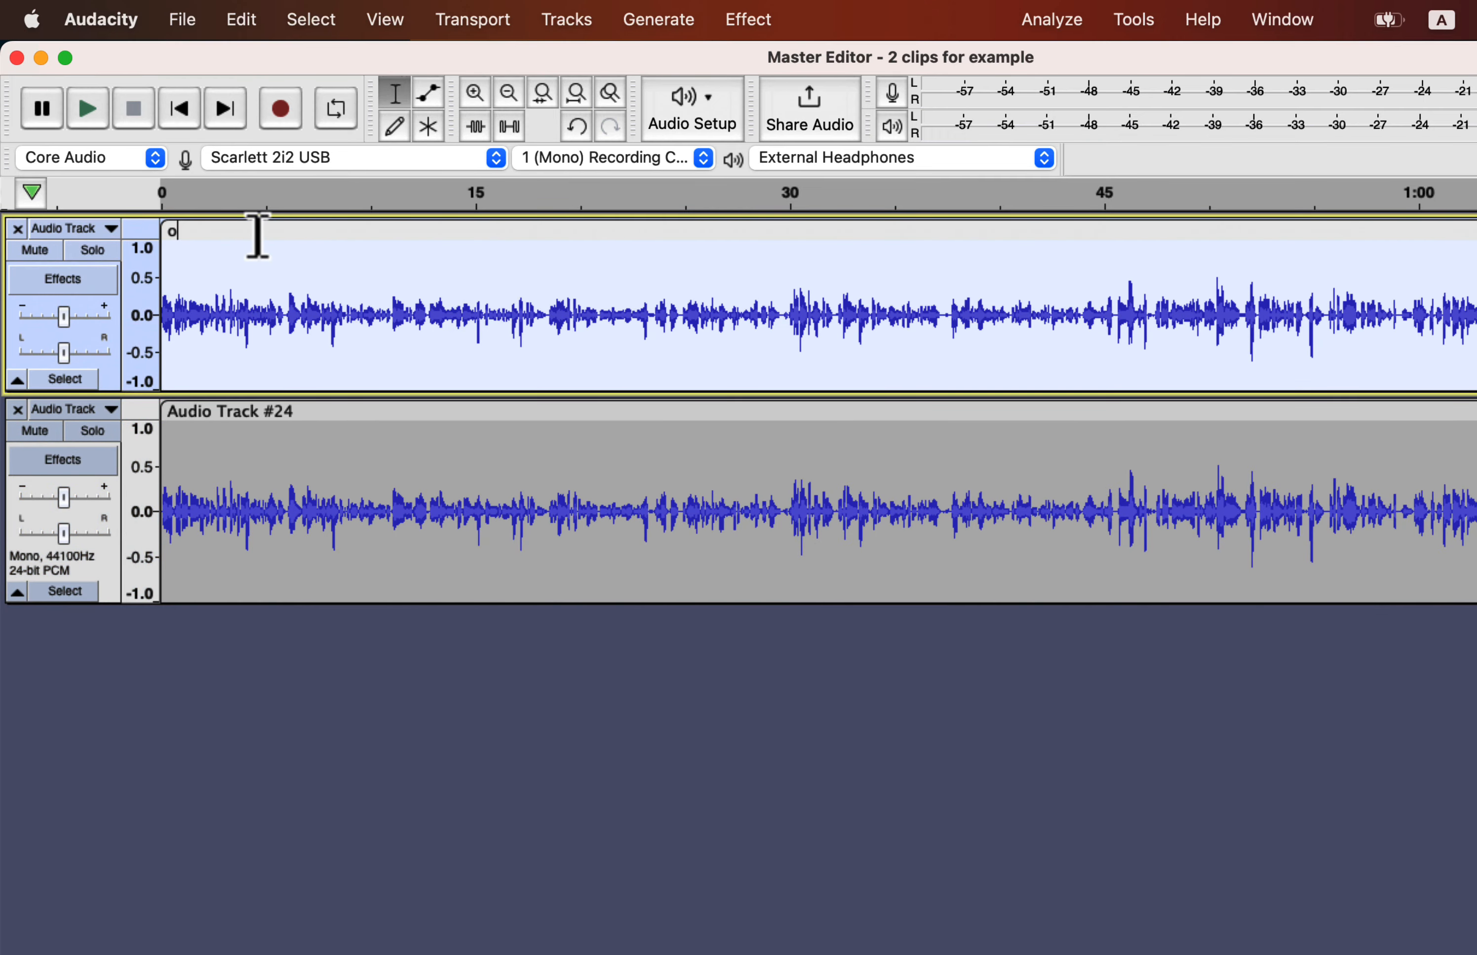
type("riginal")
Step: Apply the Improve Sound macro to the whole duplicate clip below the original
left_click(389, 494)
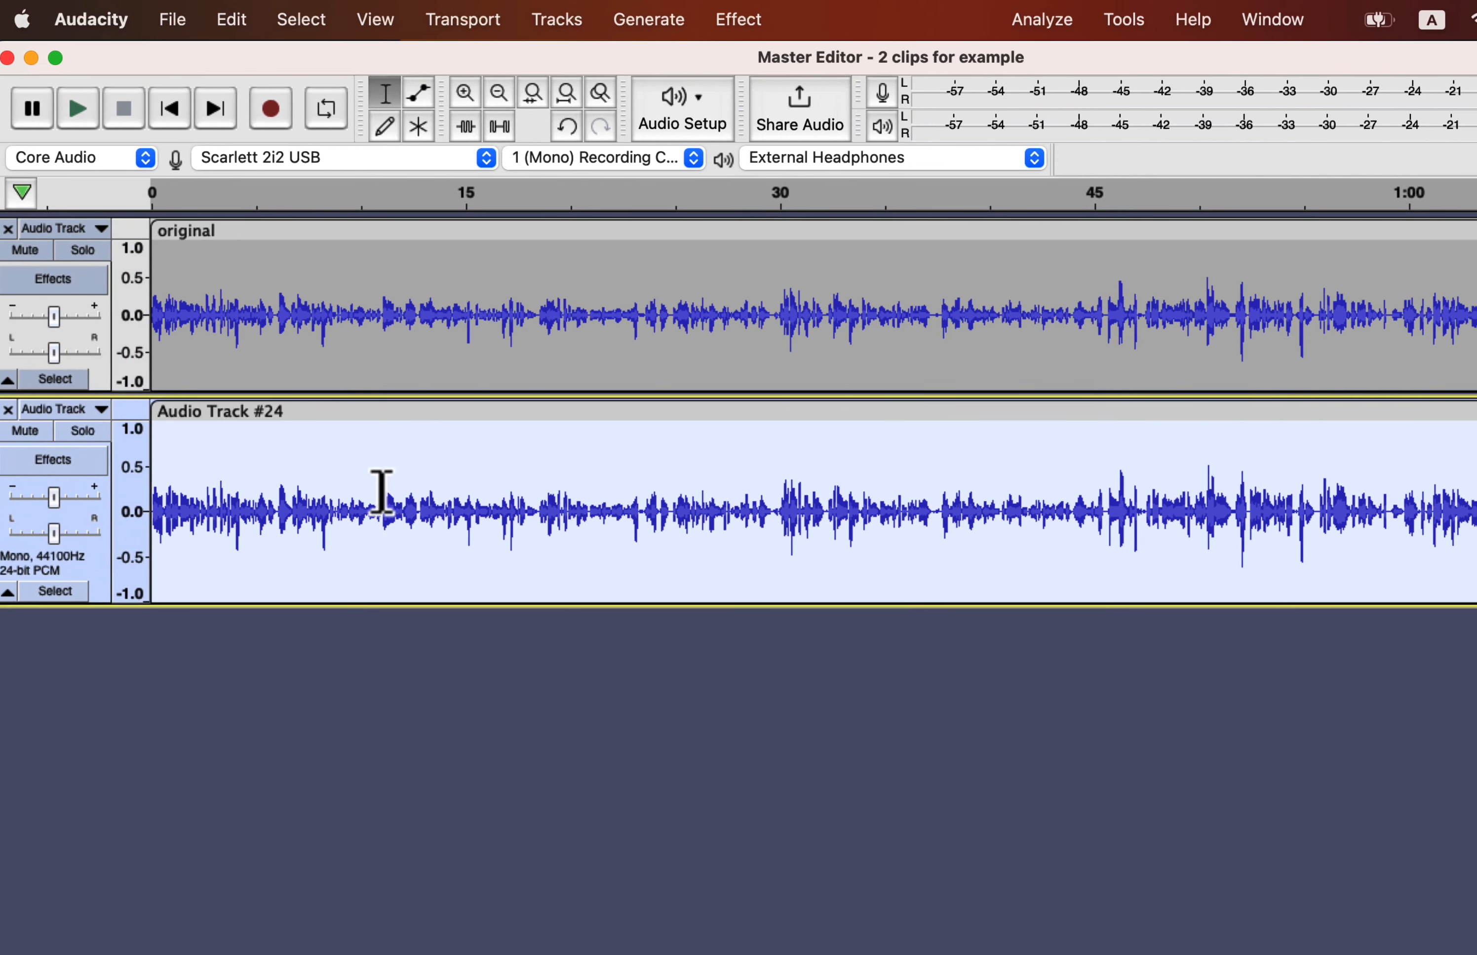
left_click(1048, 22)
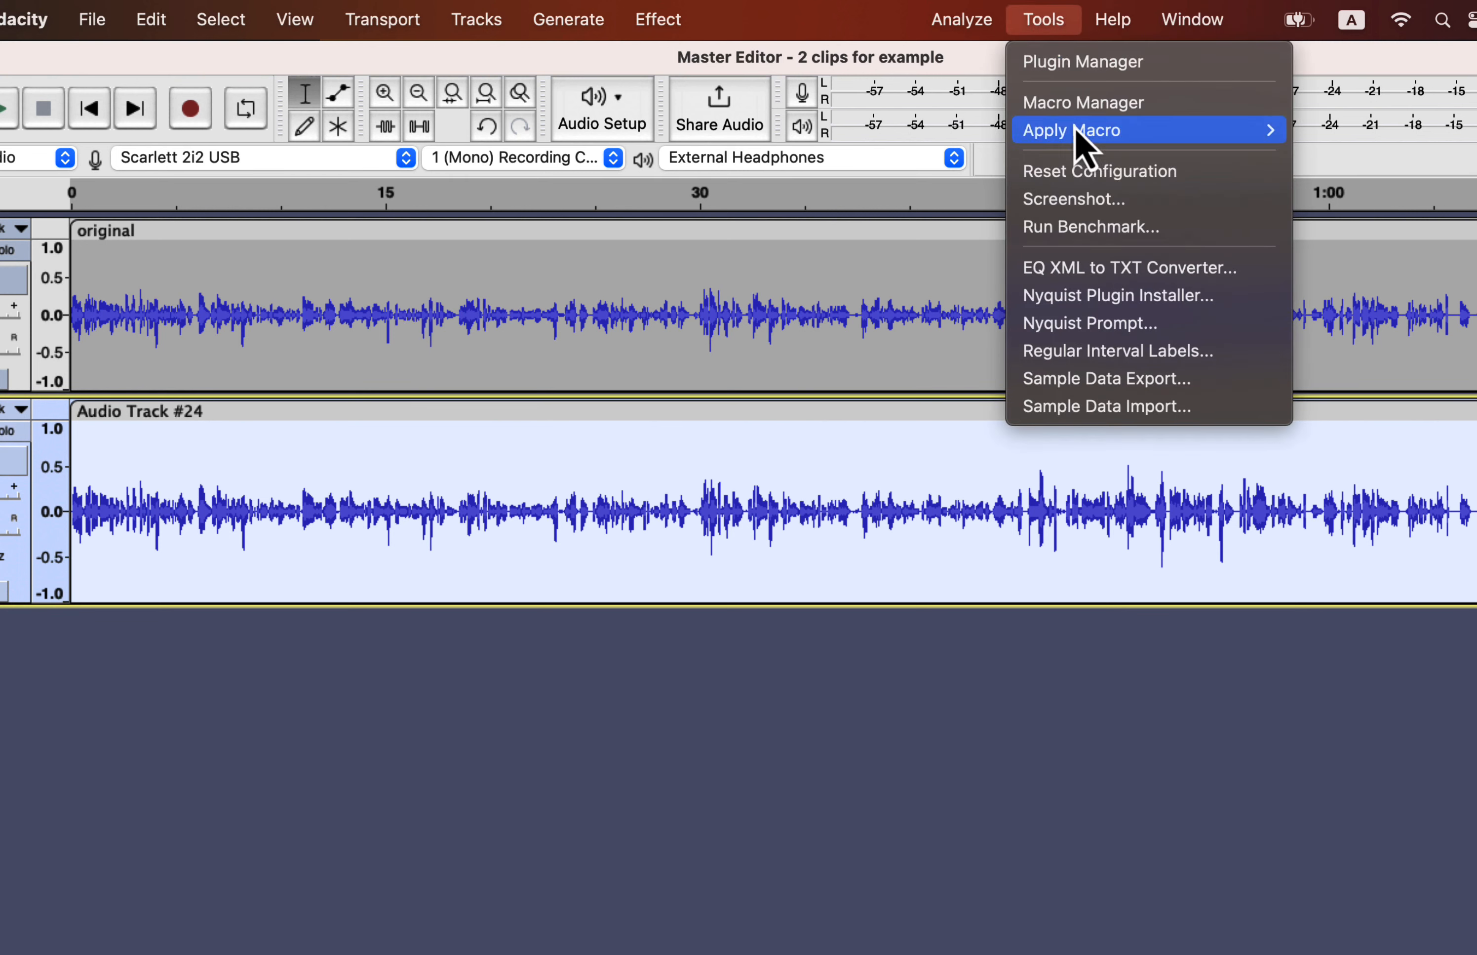
mouse_move(1245, 127)
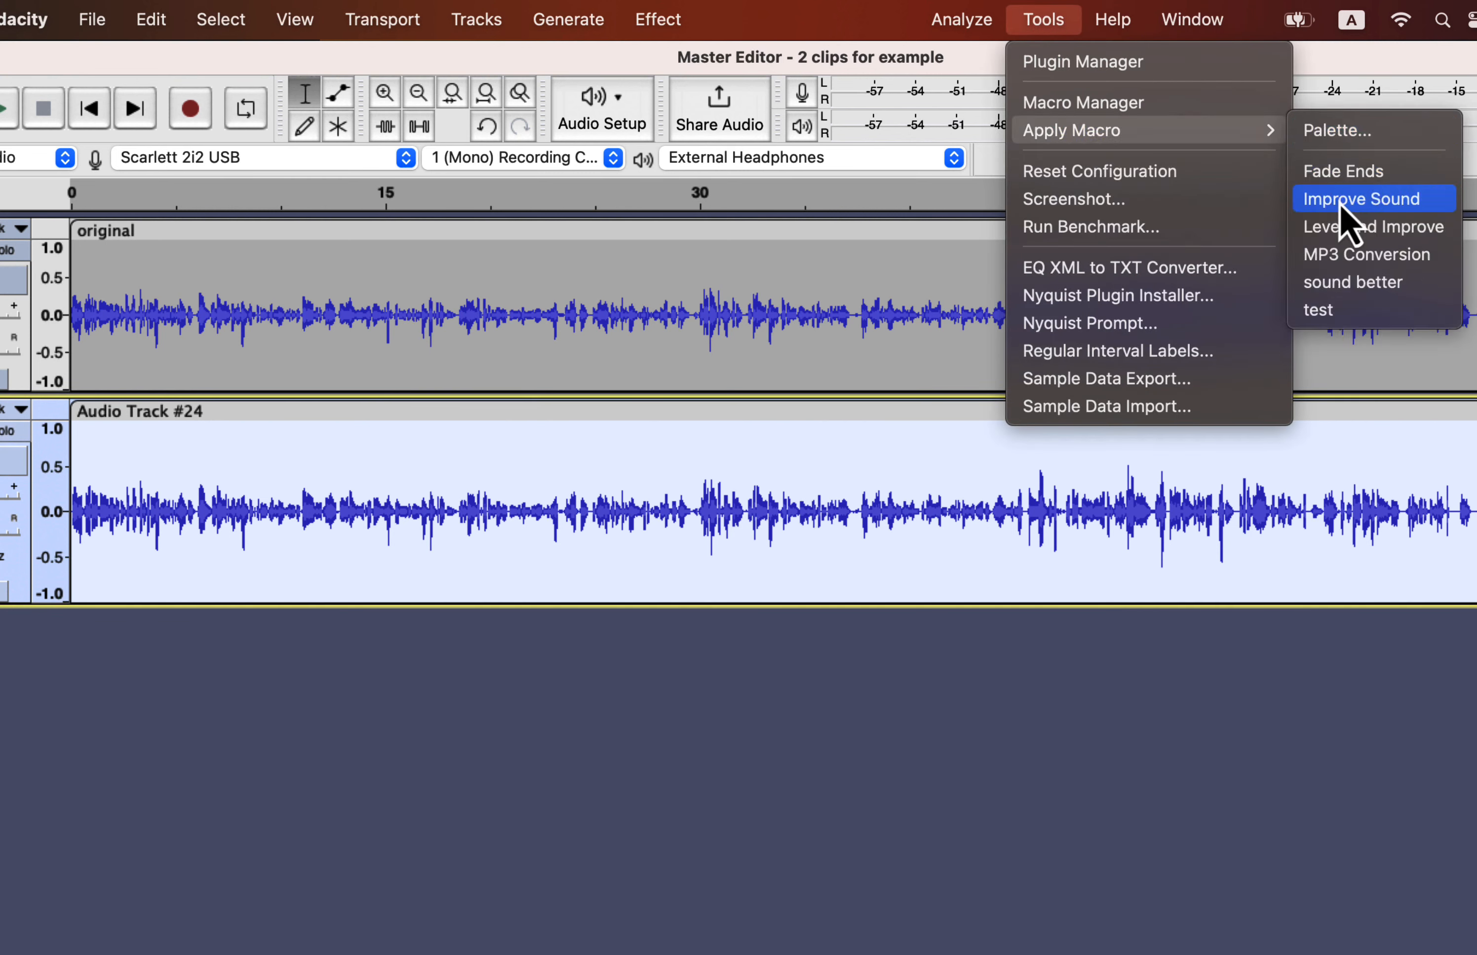
left_click(1381, 200)
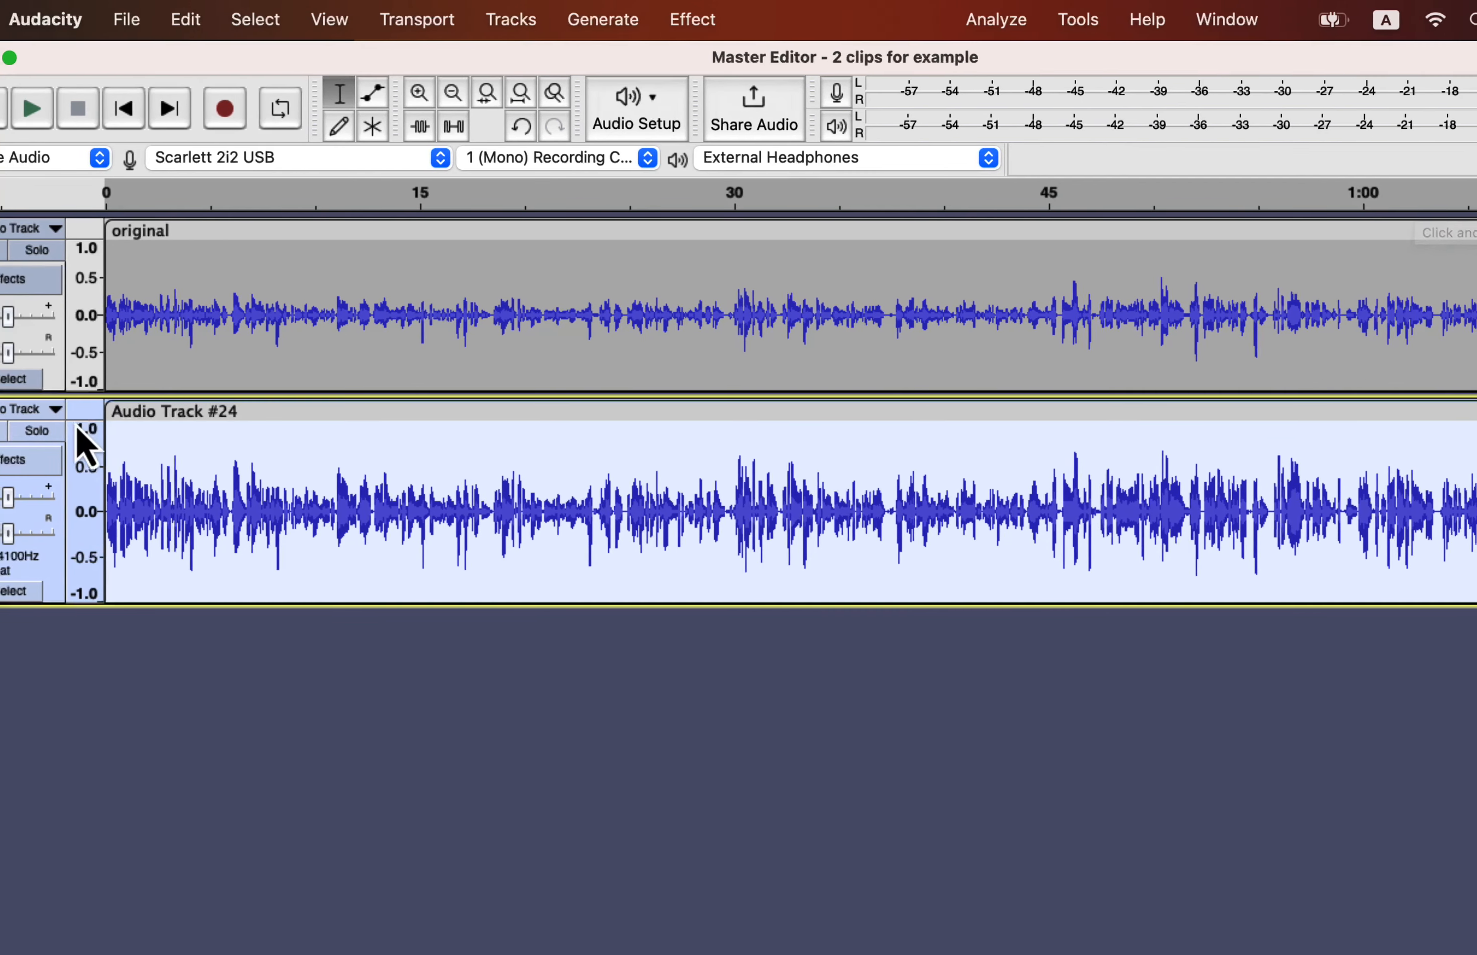
Step: Solo the processed lower track and listen to it from about 15.5 seconds, stopping after a short passage
left_click(63, 434)
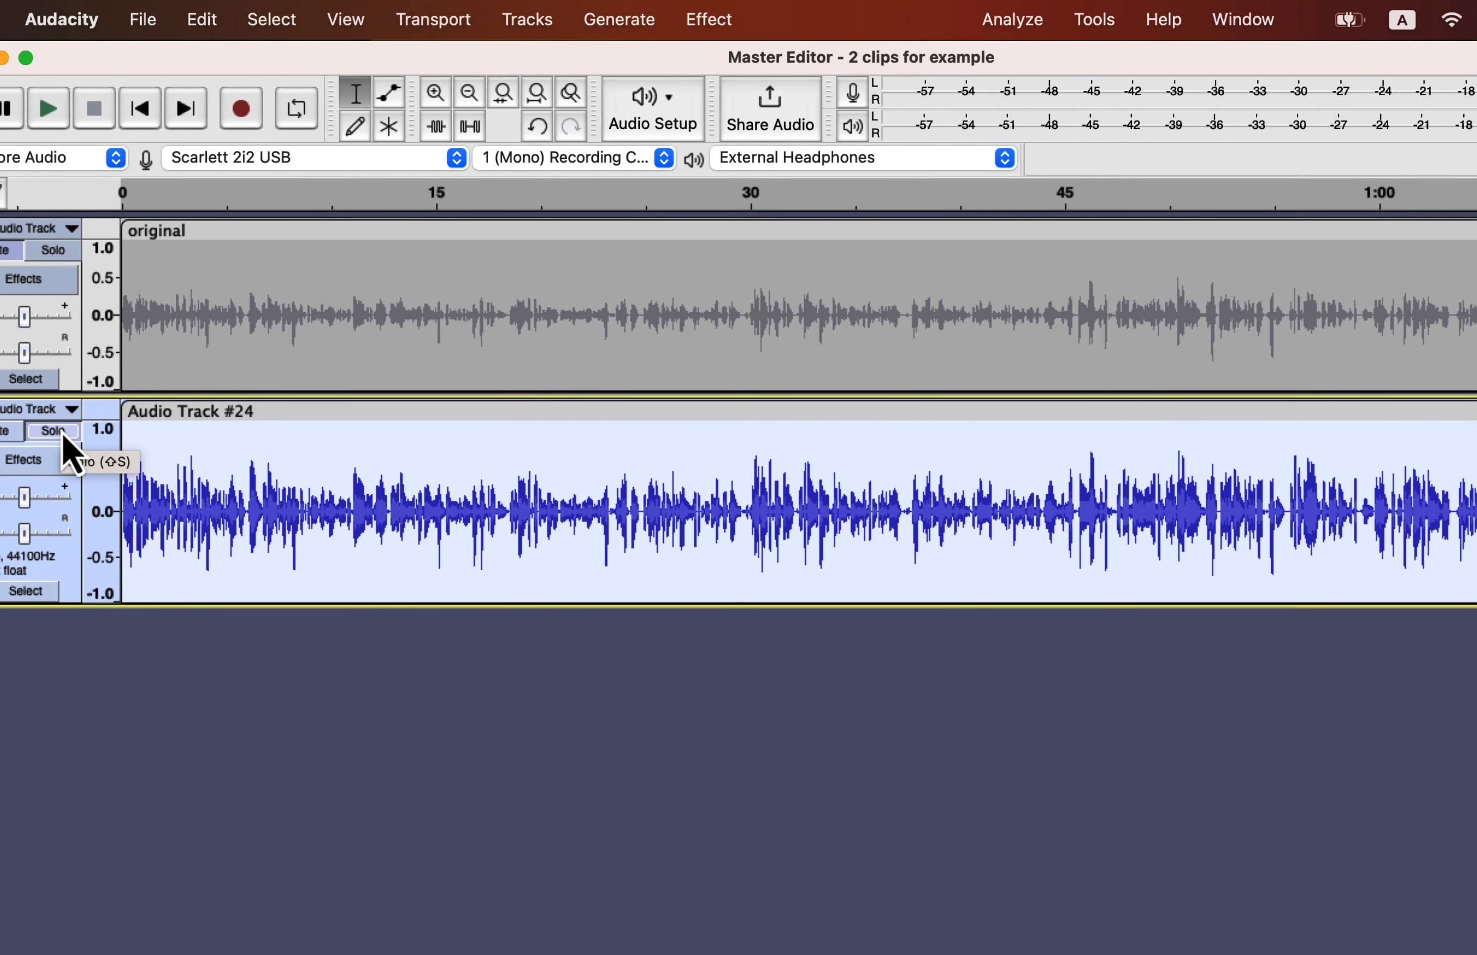
left_click(446, 507)
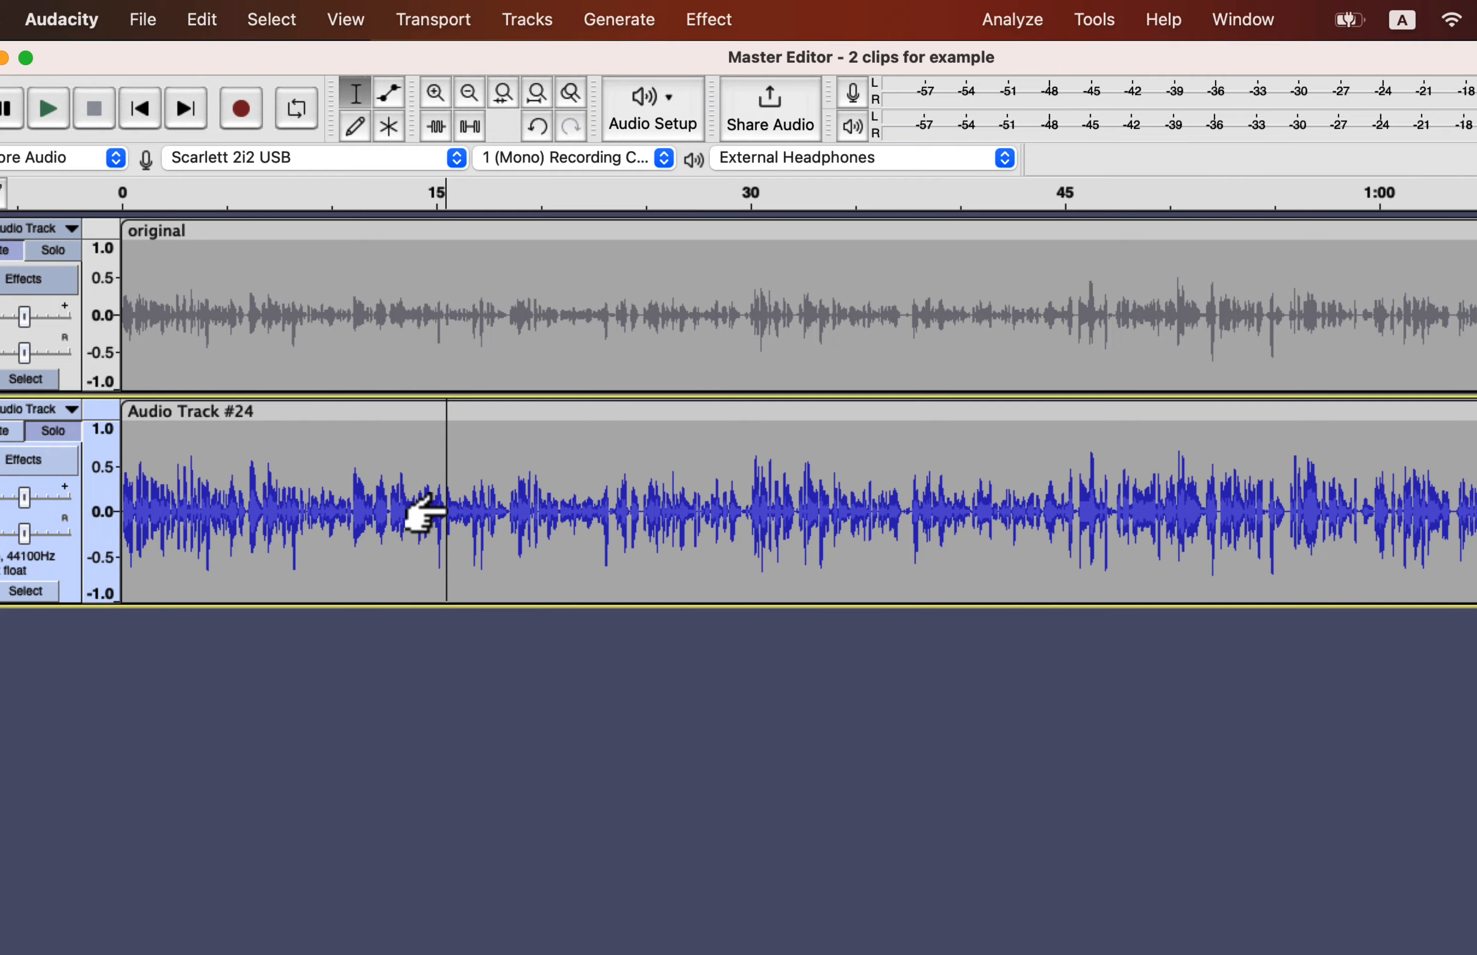
key("space")
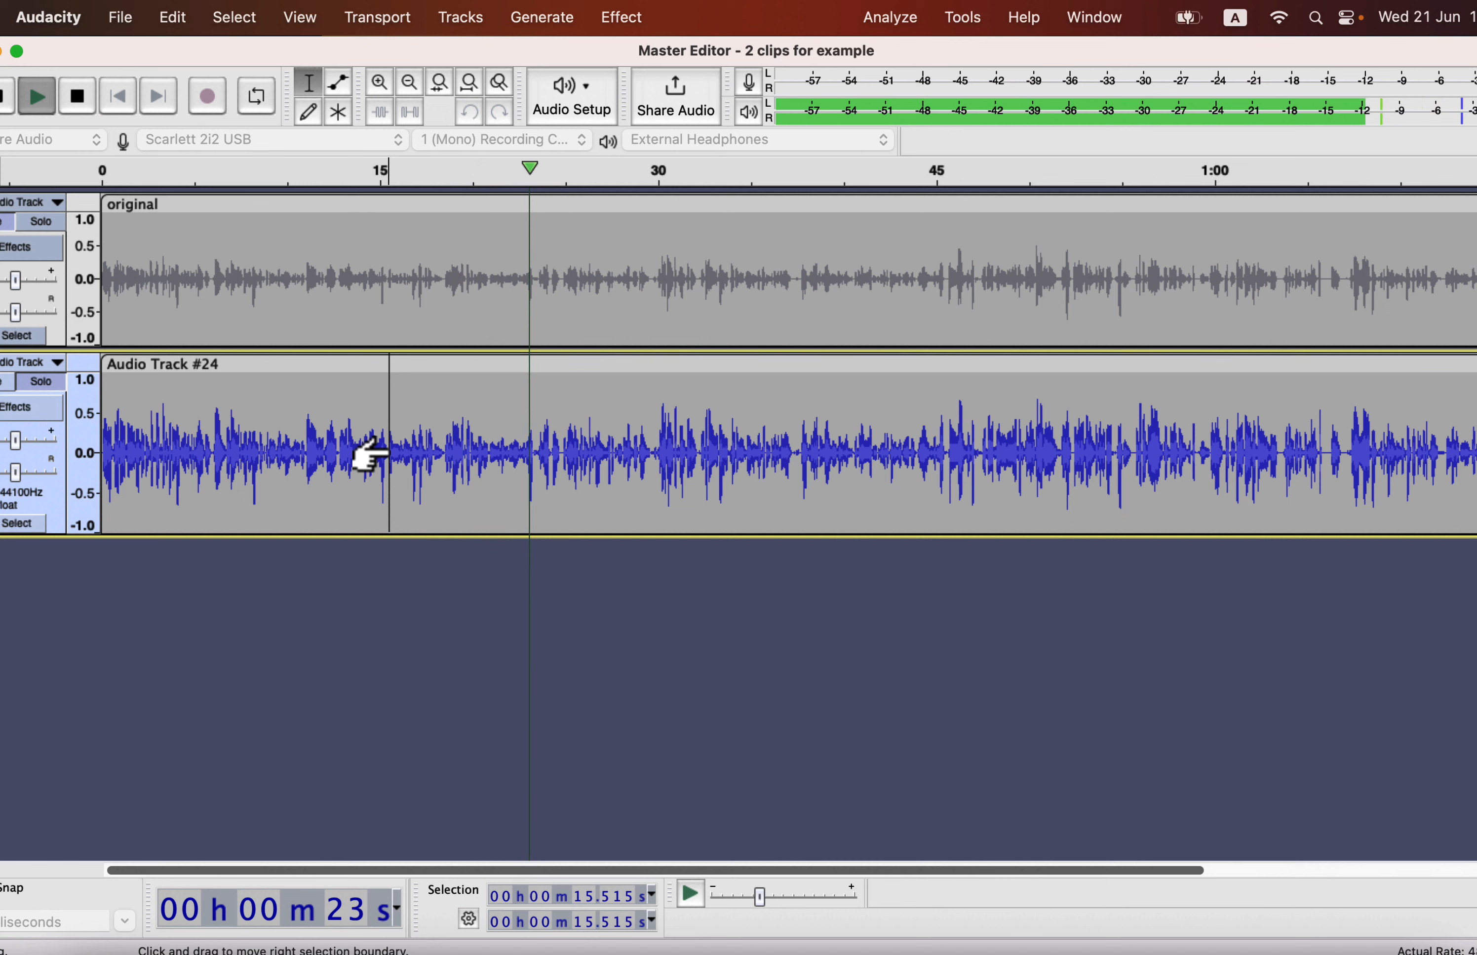
key("space")
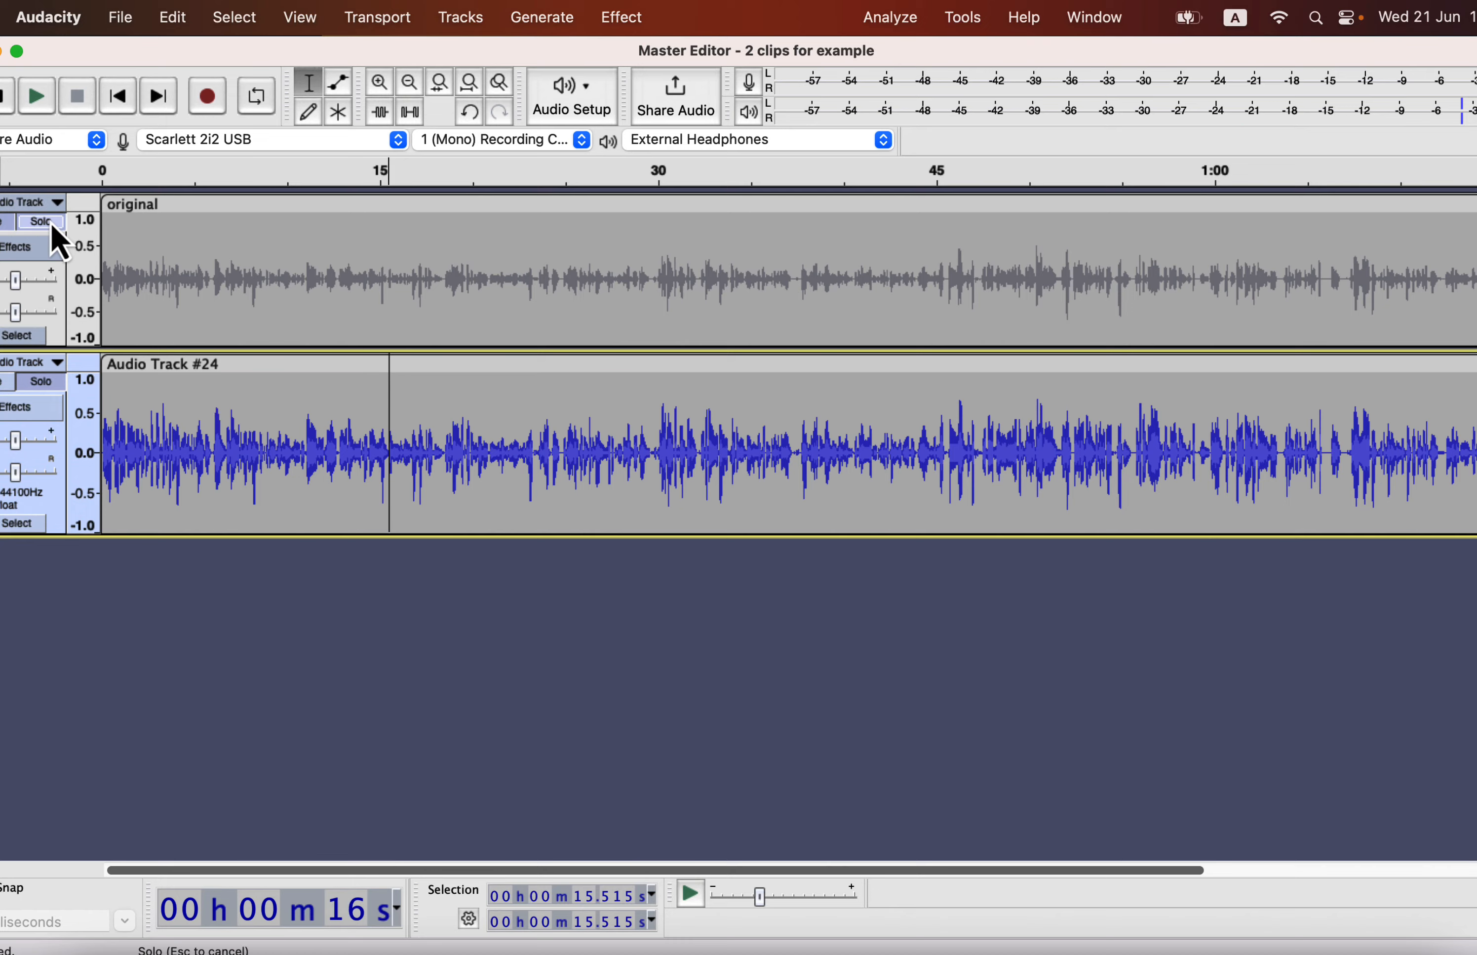
Step: Duplicate the whole original clip onto a third track and solo that new copy
double_click(287, 303)
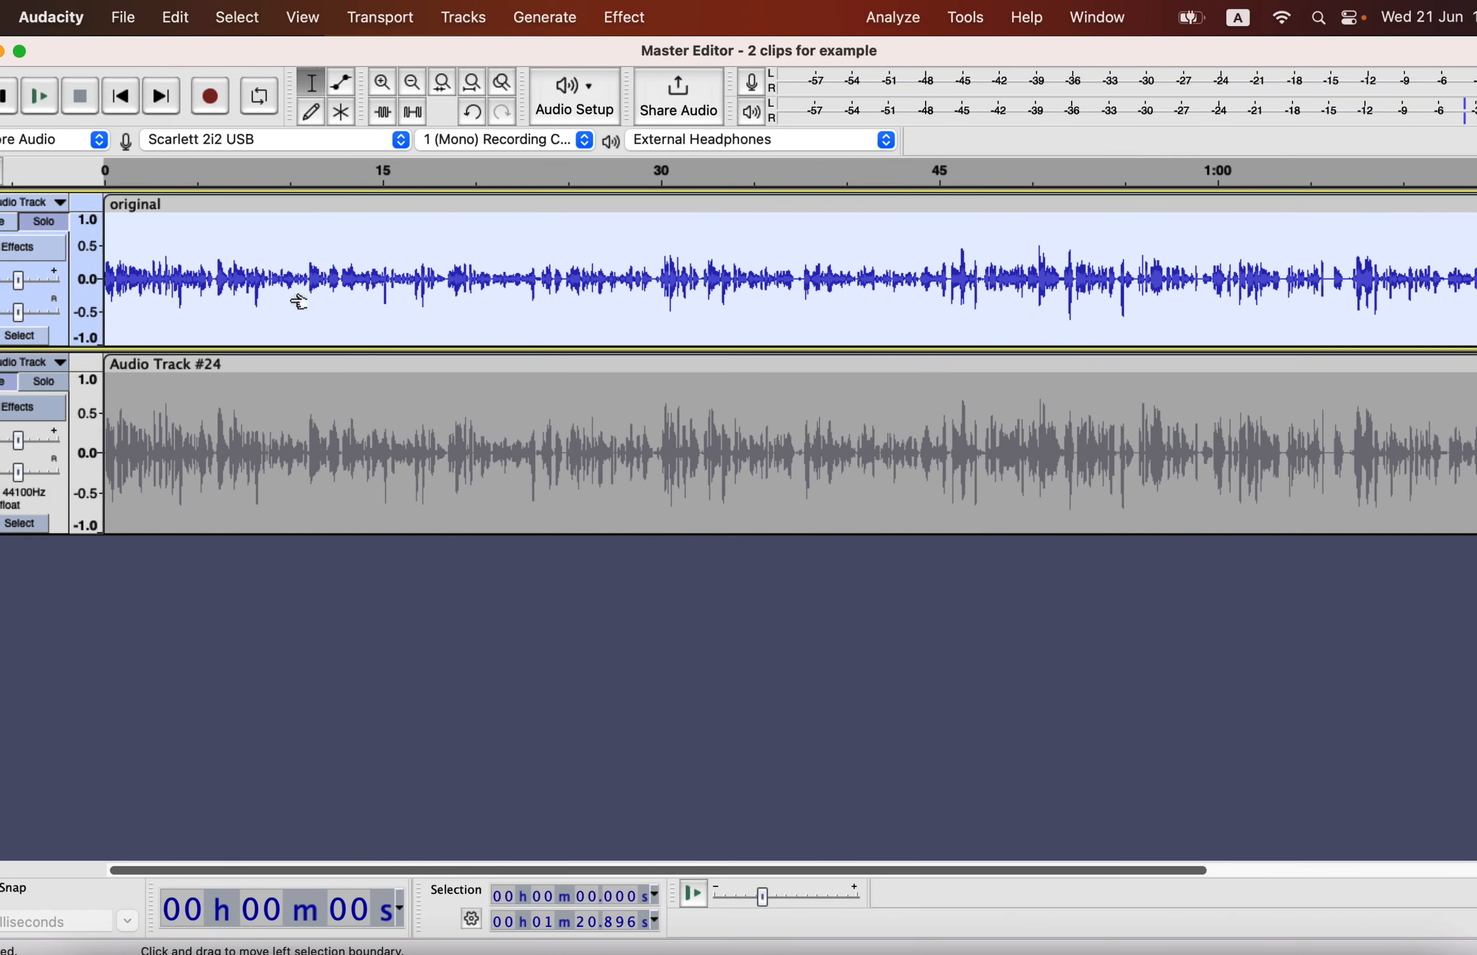
key("super+d")
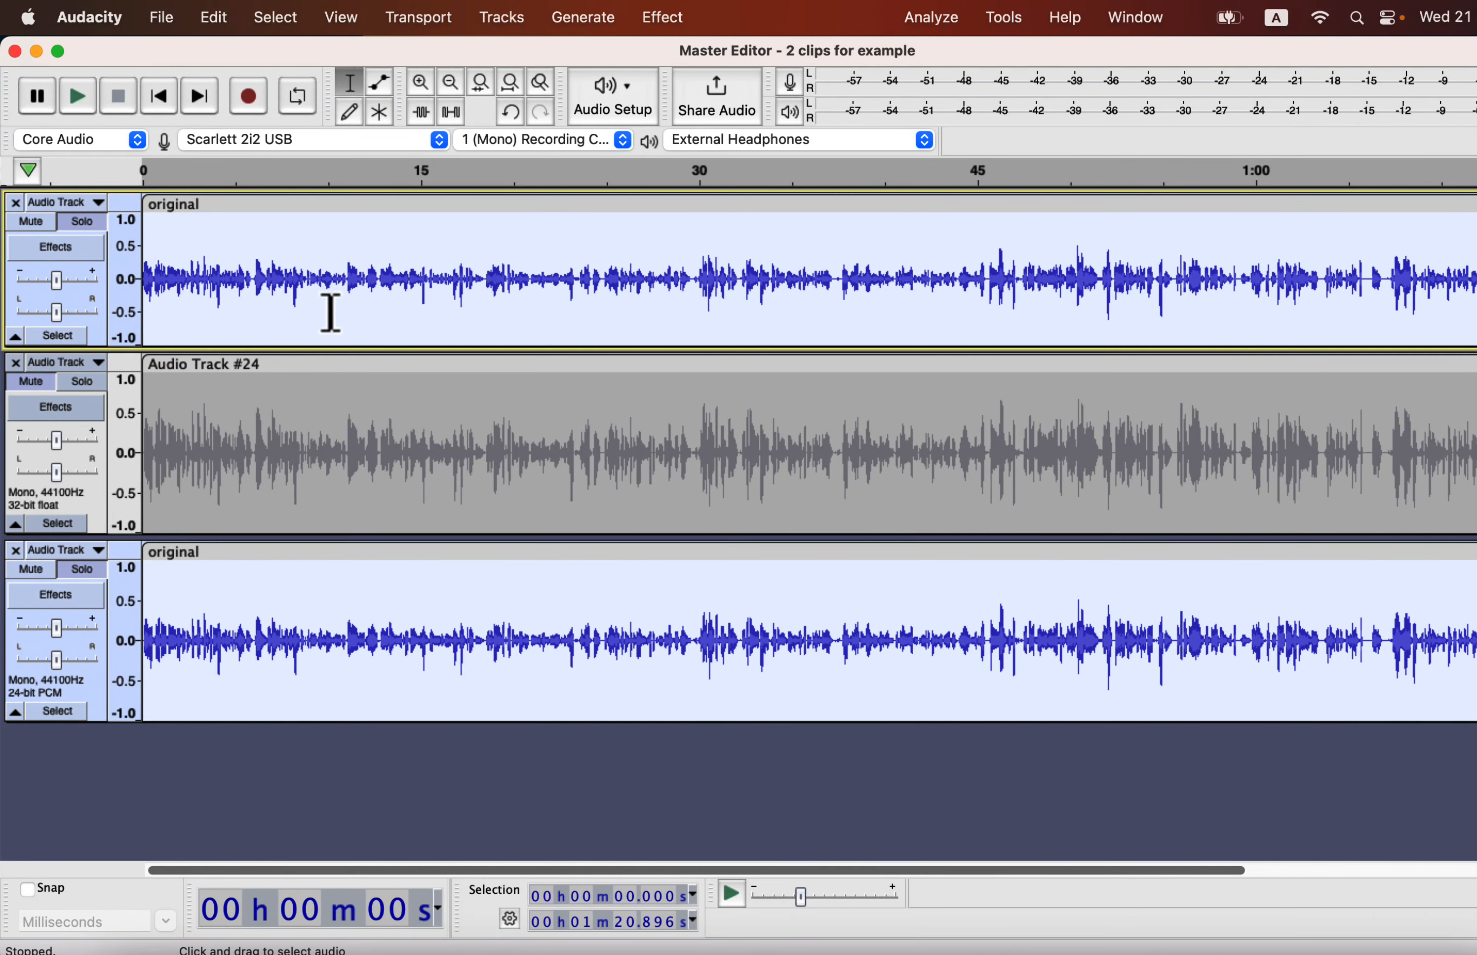
left_click(384, 642)
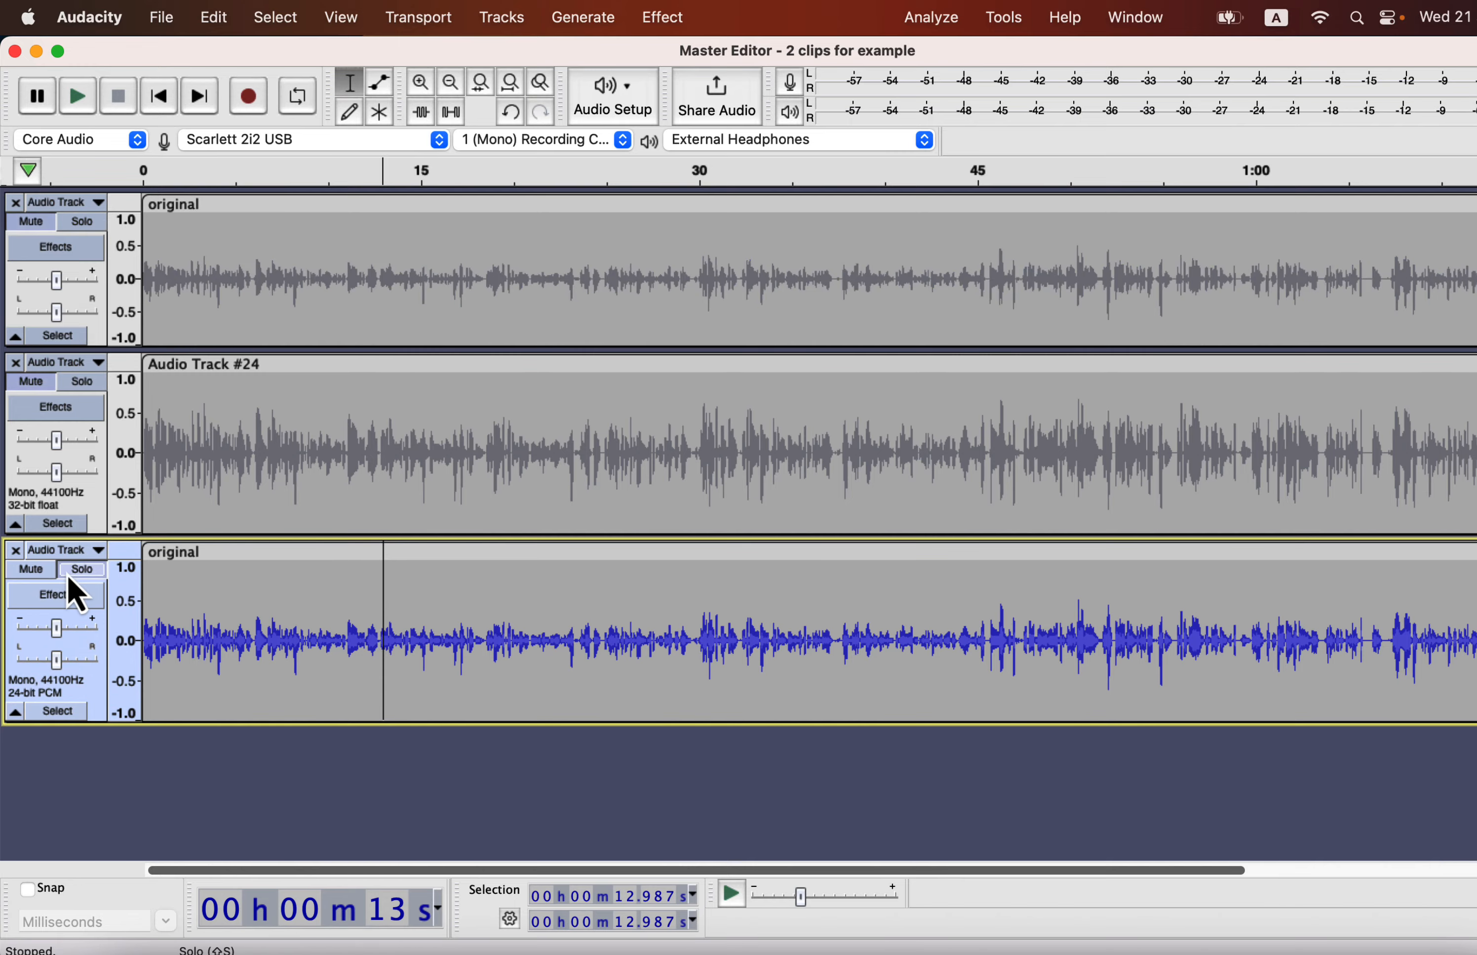
Step: Select the whole clip on the third track and apply the Level and Improve macro to it
left_click(362, 649)
double_click(363, 649)
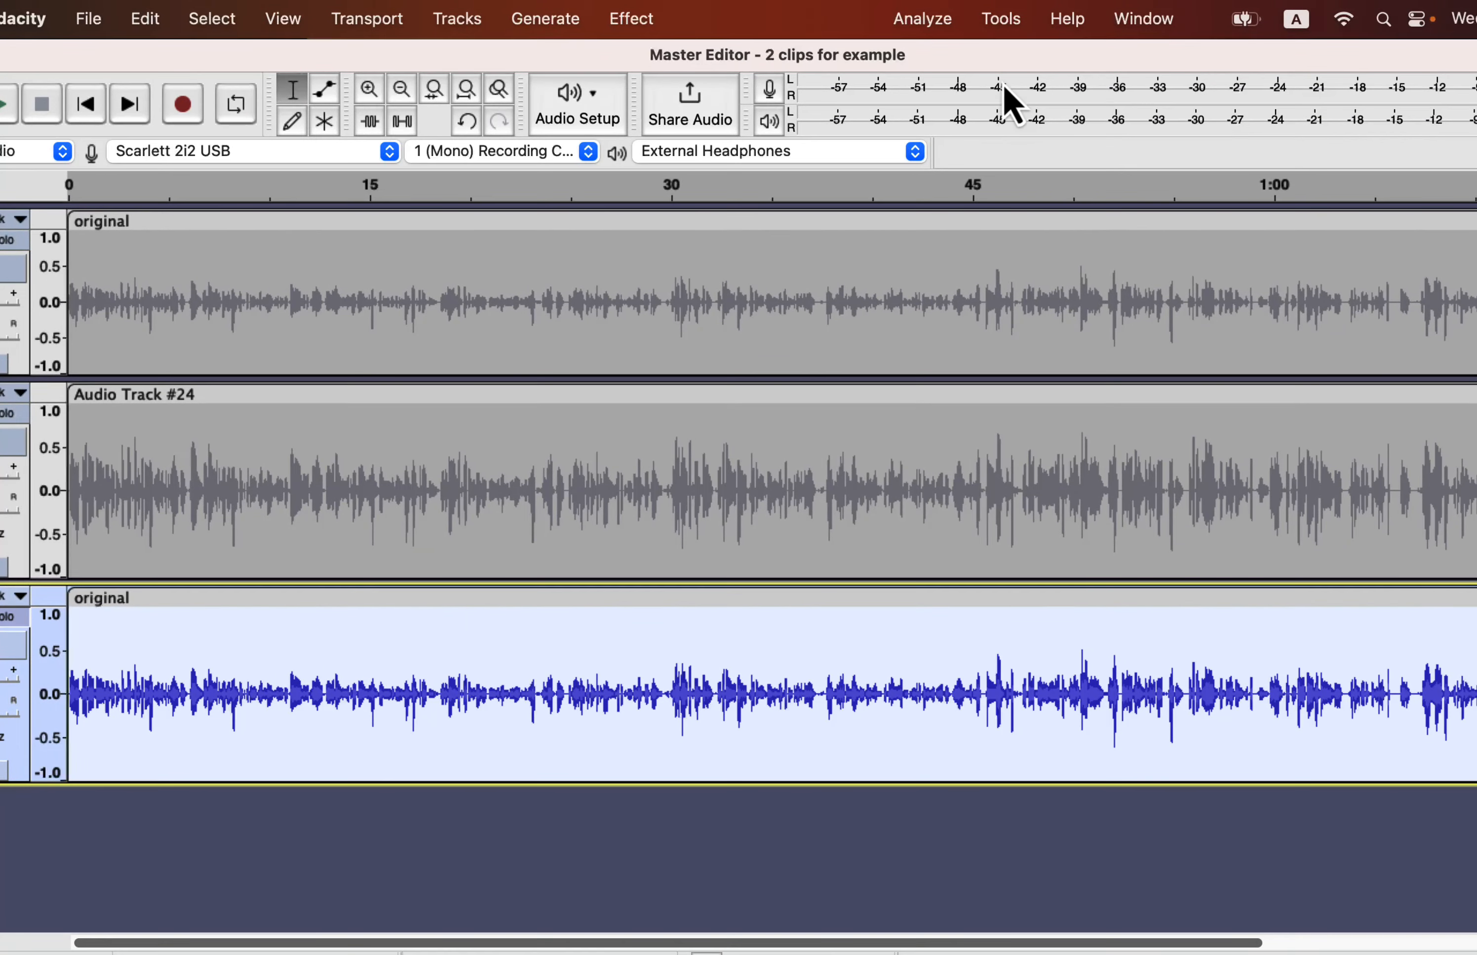
left_click(1003, 18)
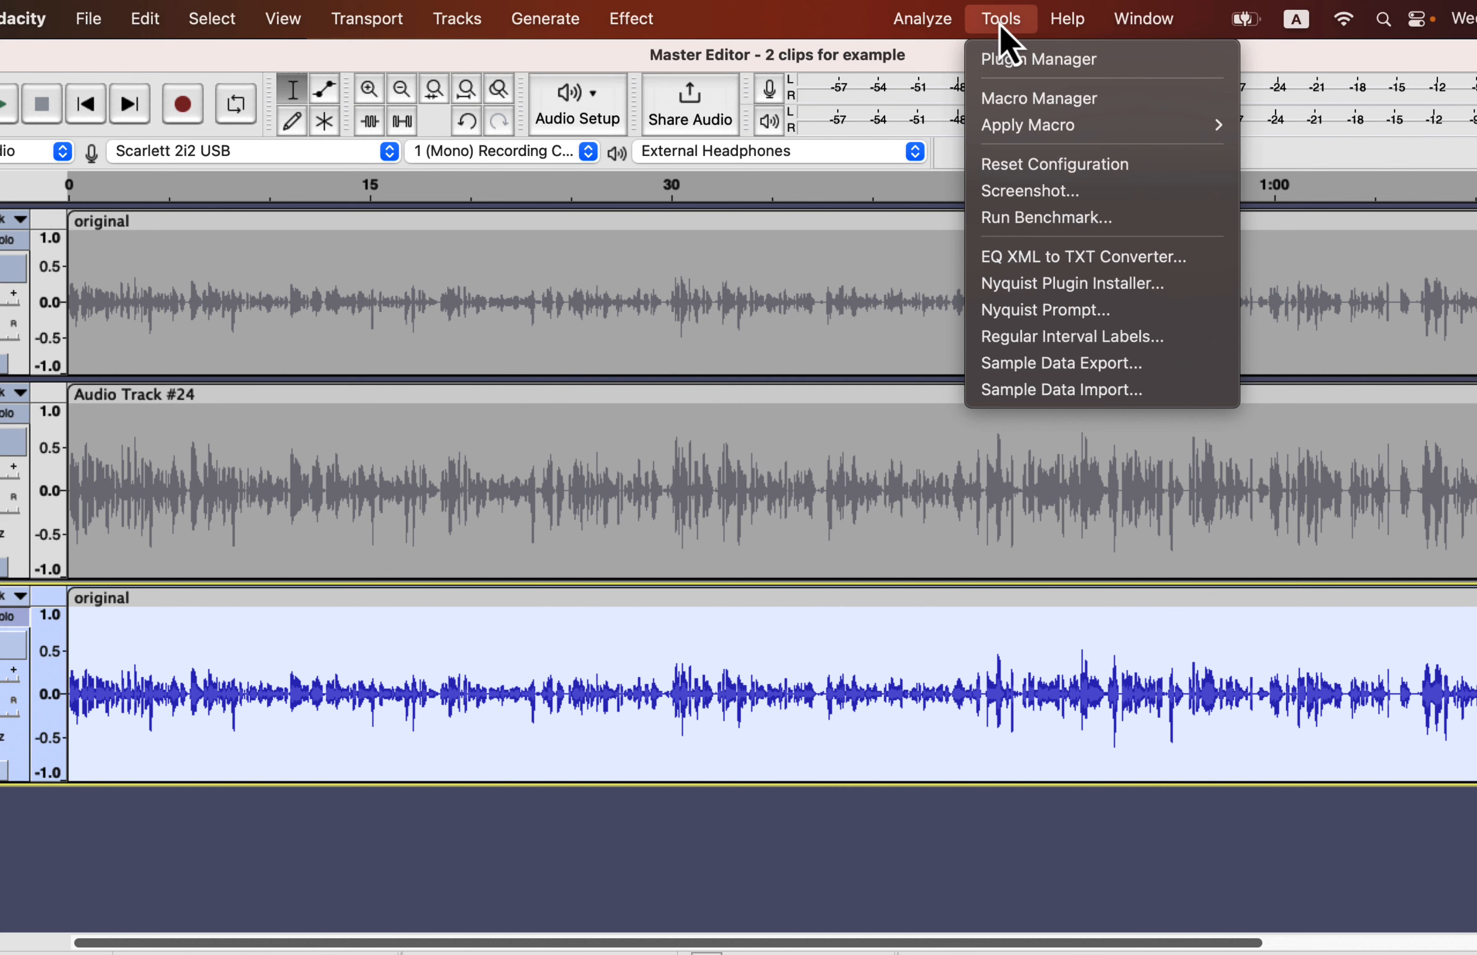
mouse_move(1024, 127)
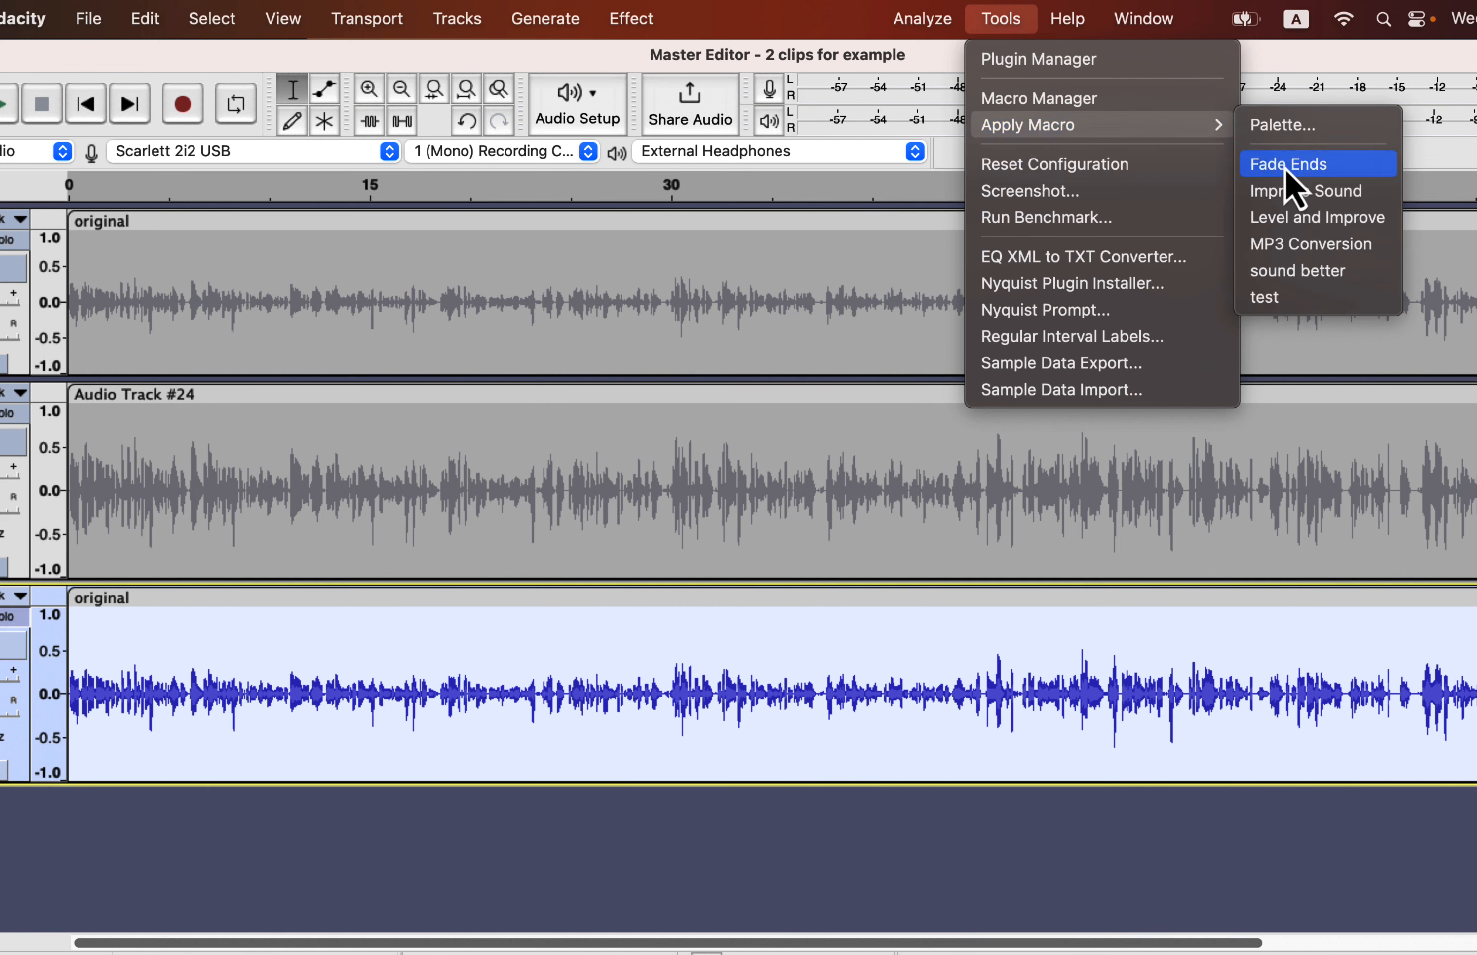
left_click(1345, 227)
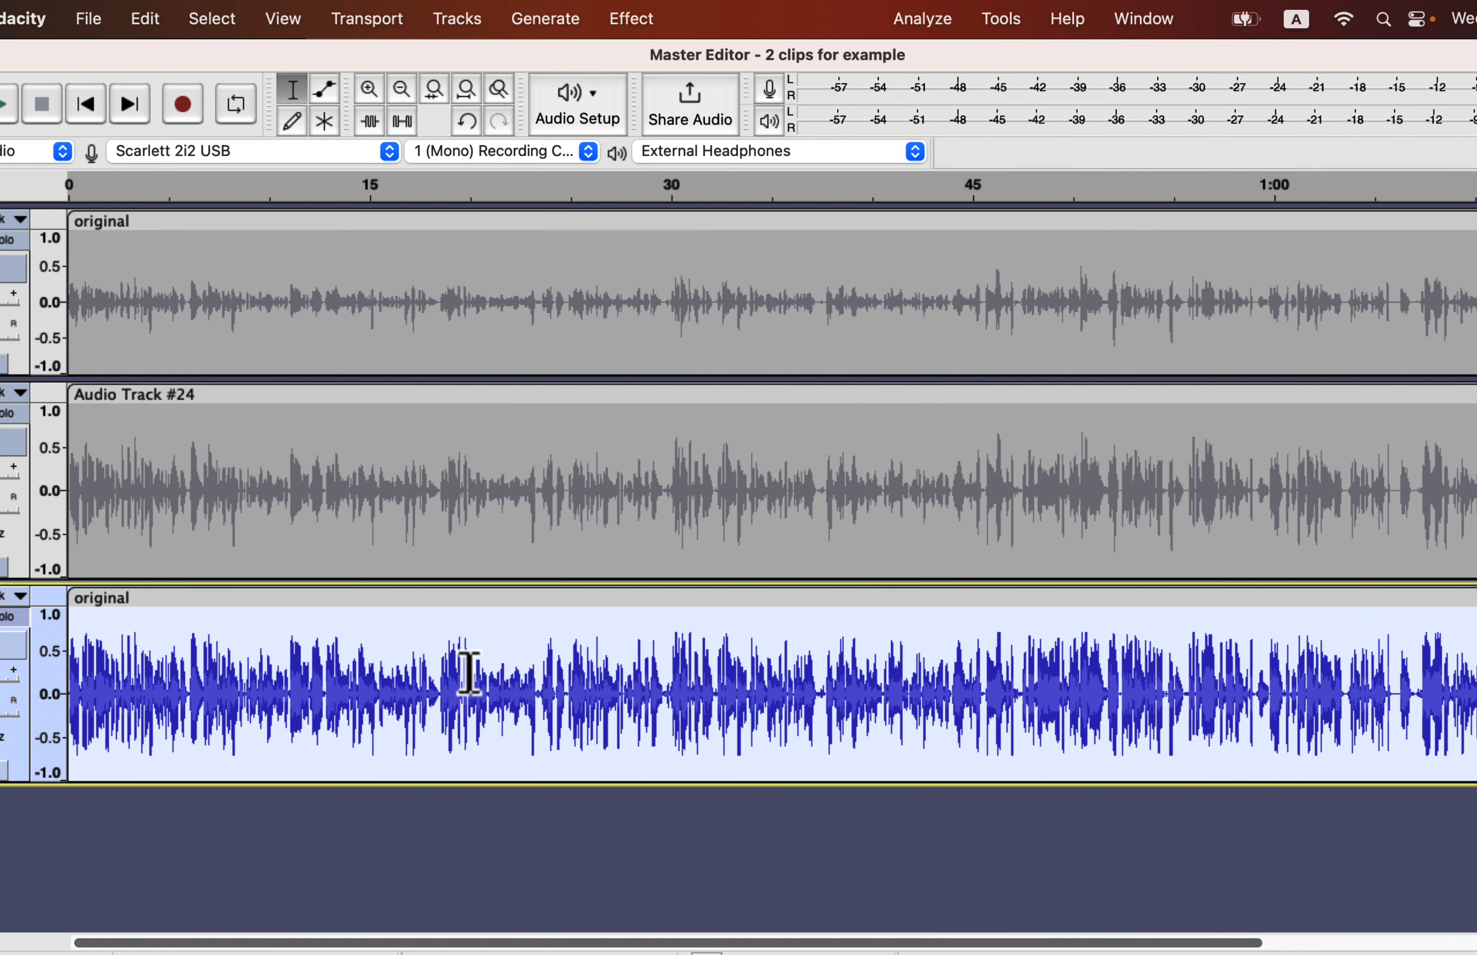
Step: Solo the middle track and listen to it from about 15.1 seconds, stopping after a short passage
left_click(371, 672)
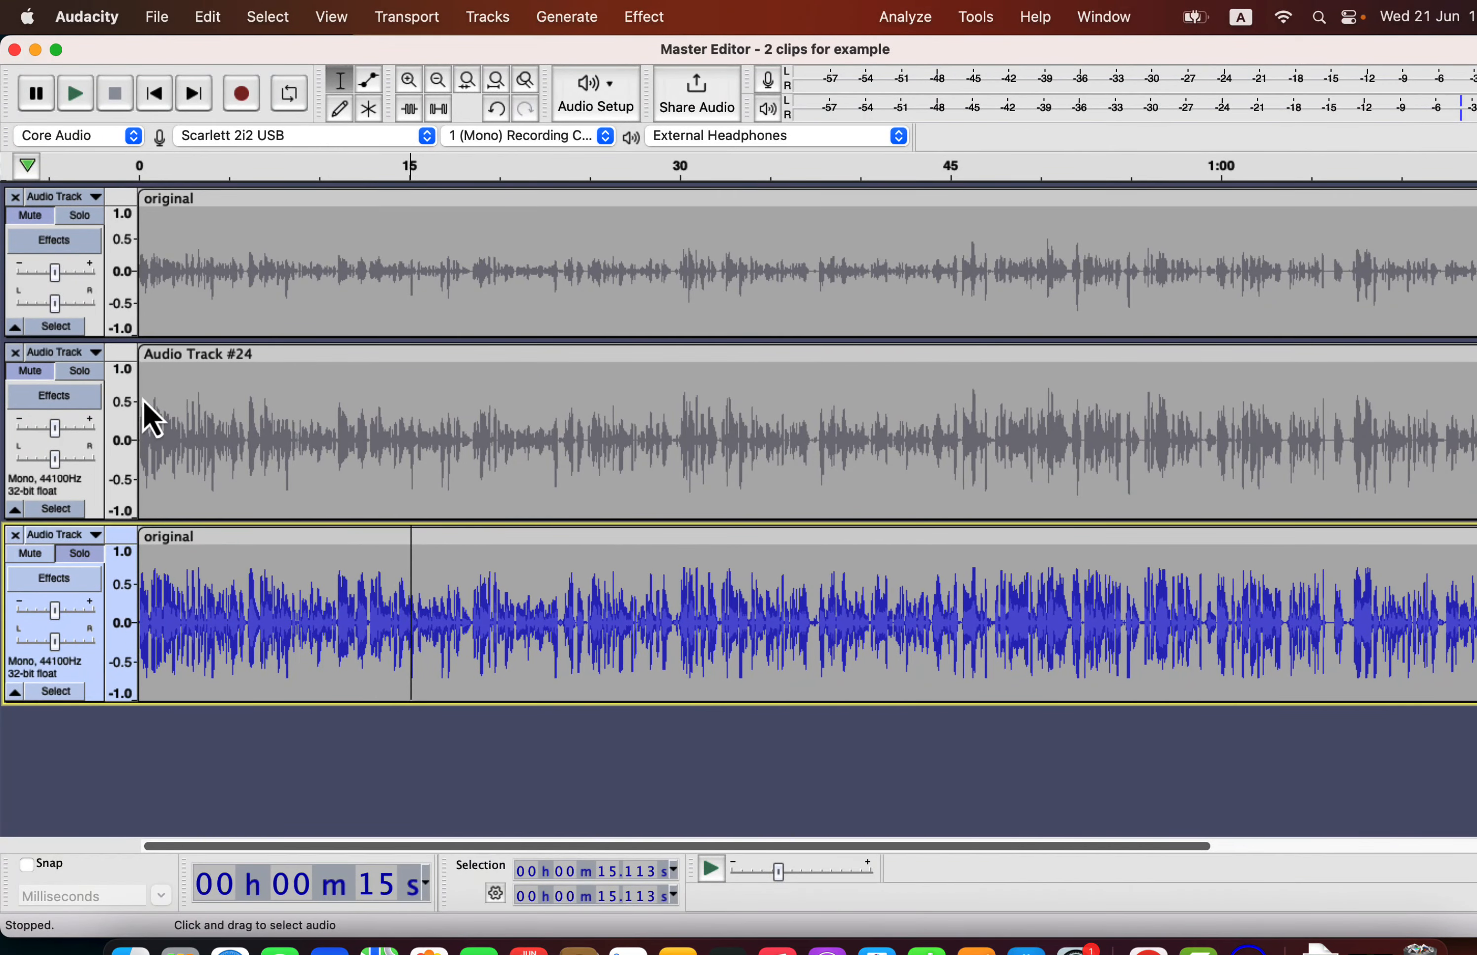
left_click(85, 384)
key("space")
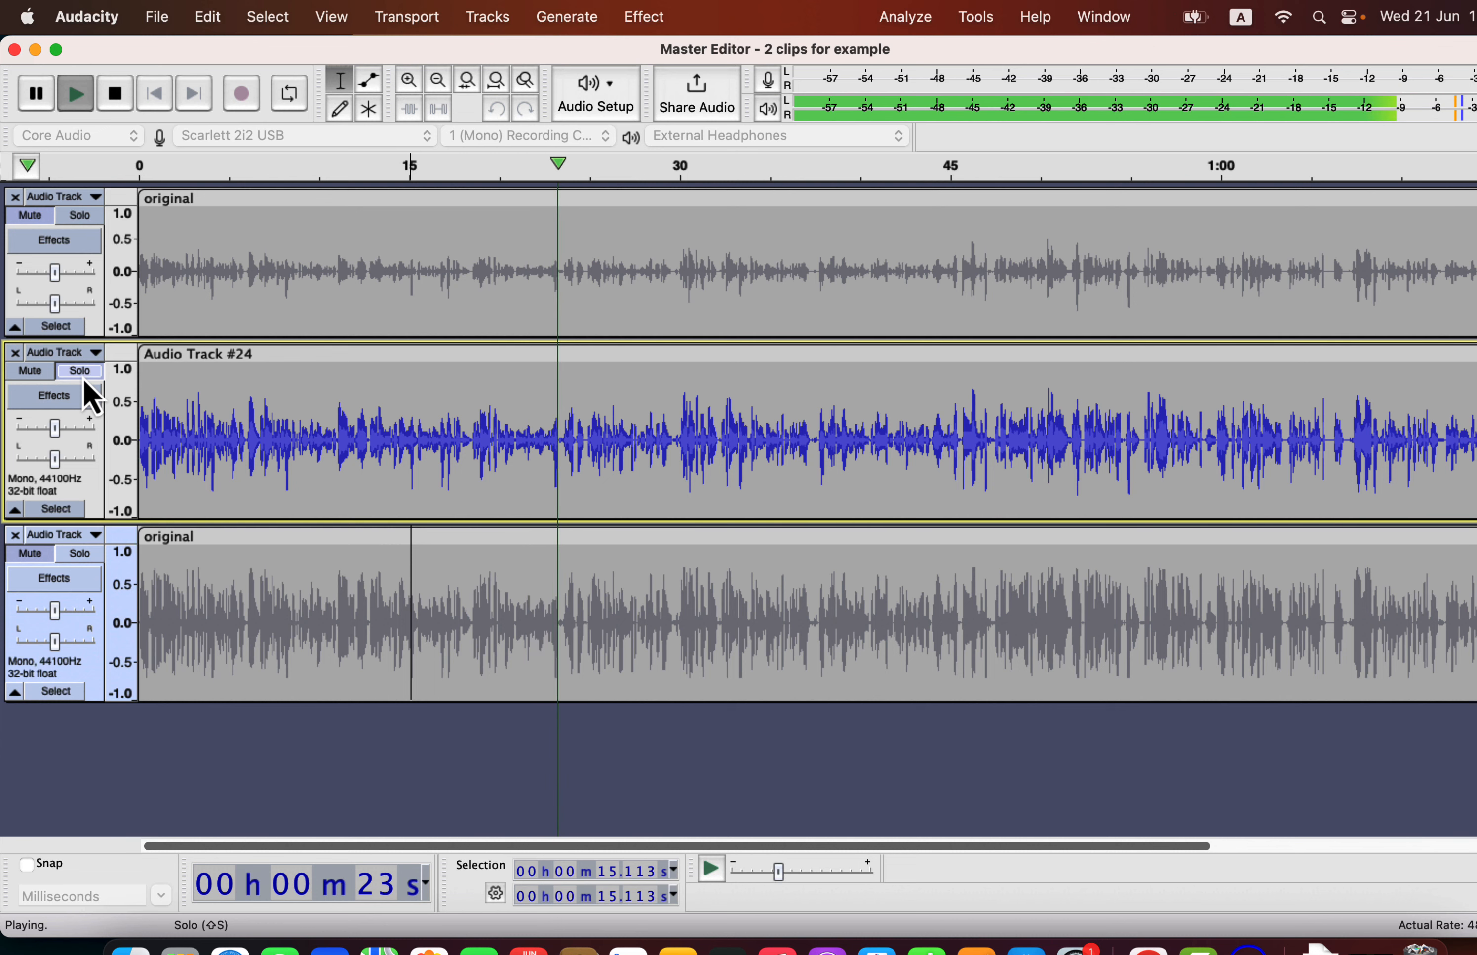
key("space")
Step: Solo the third track and listen to the same passage from about 15.1 seconds for comparison
left_click(77, 554)
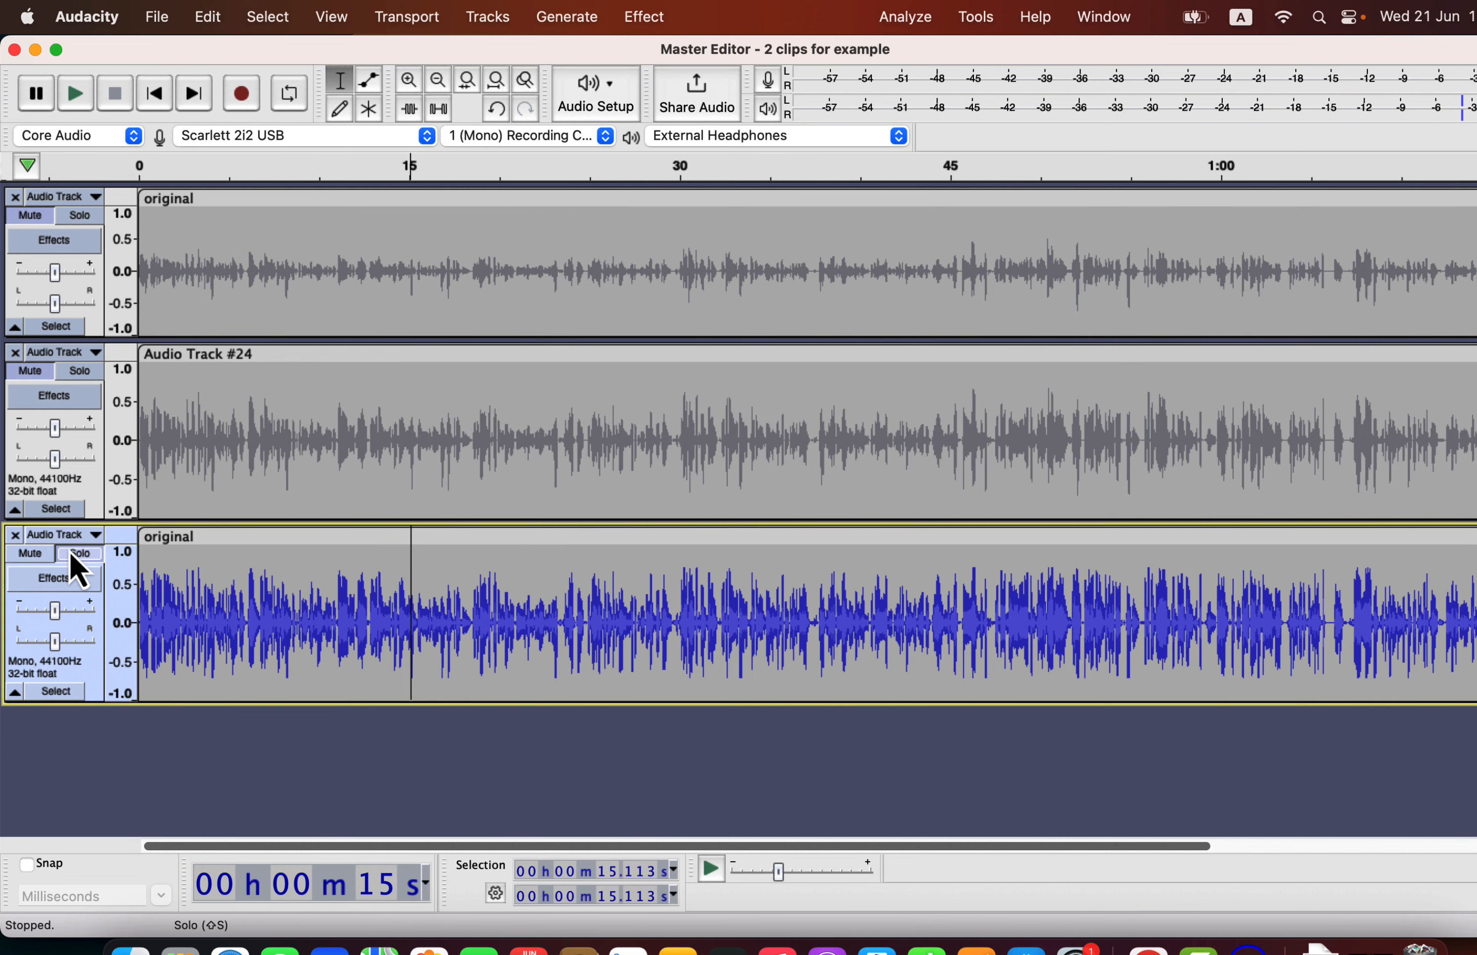
key("space")
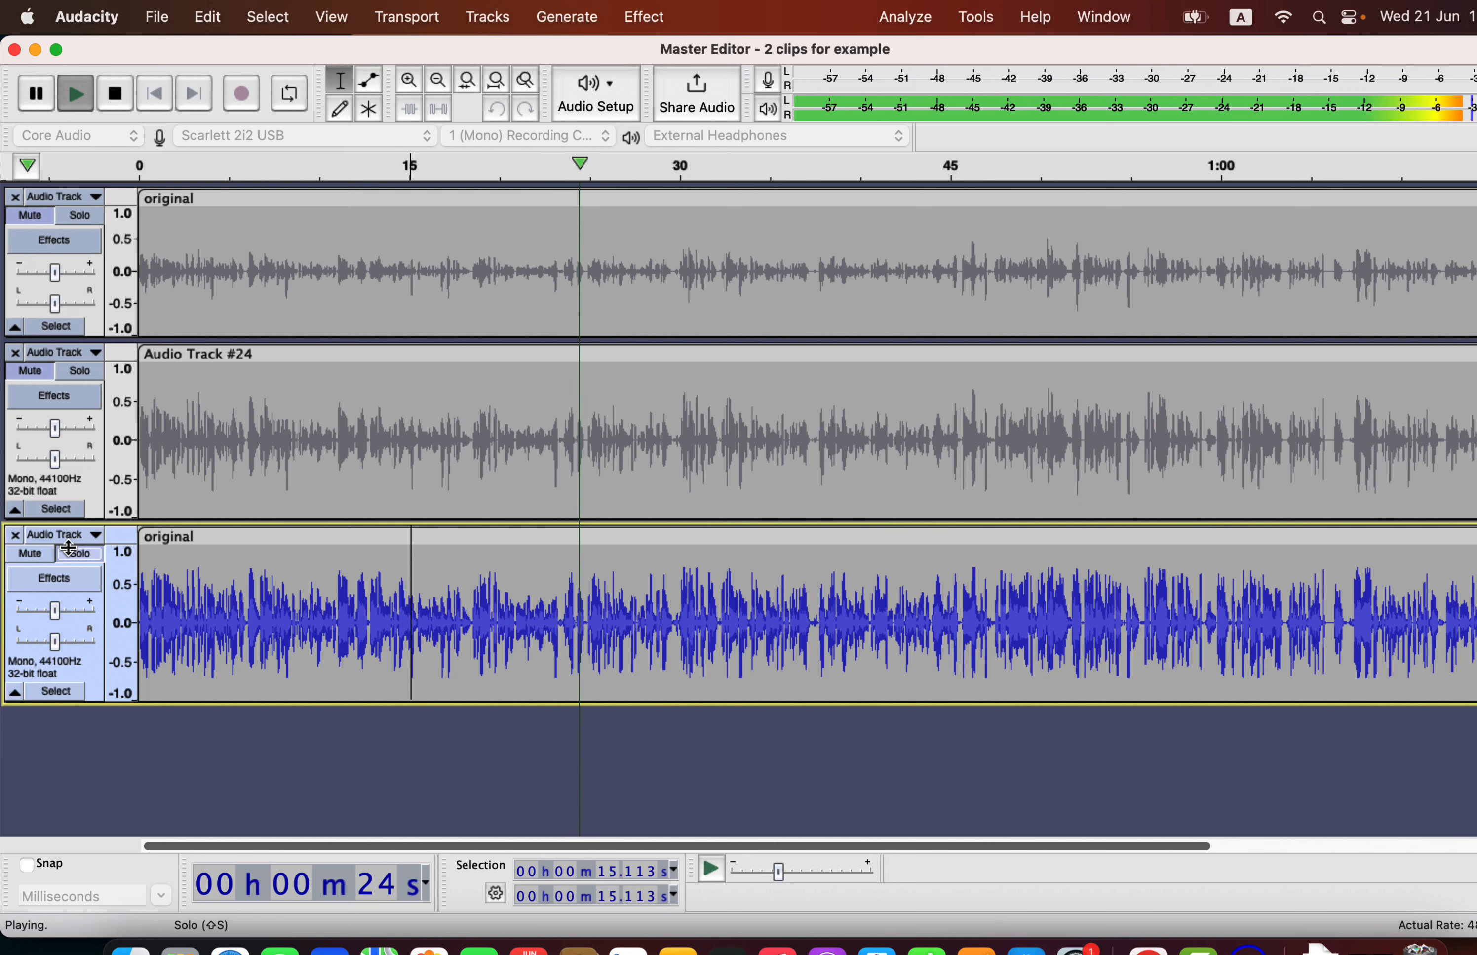
key("space")
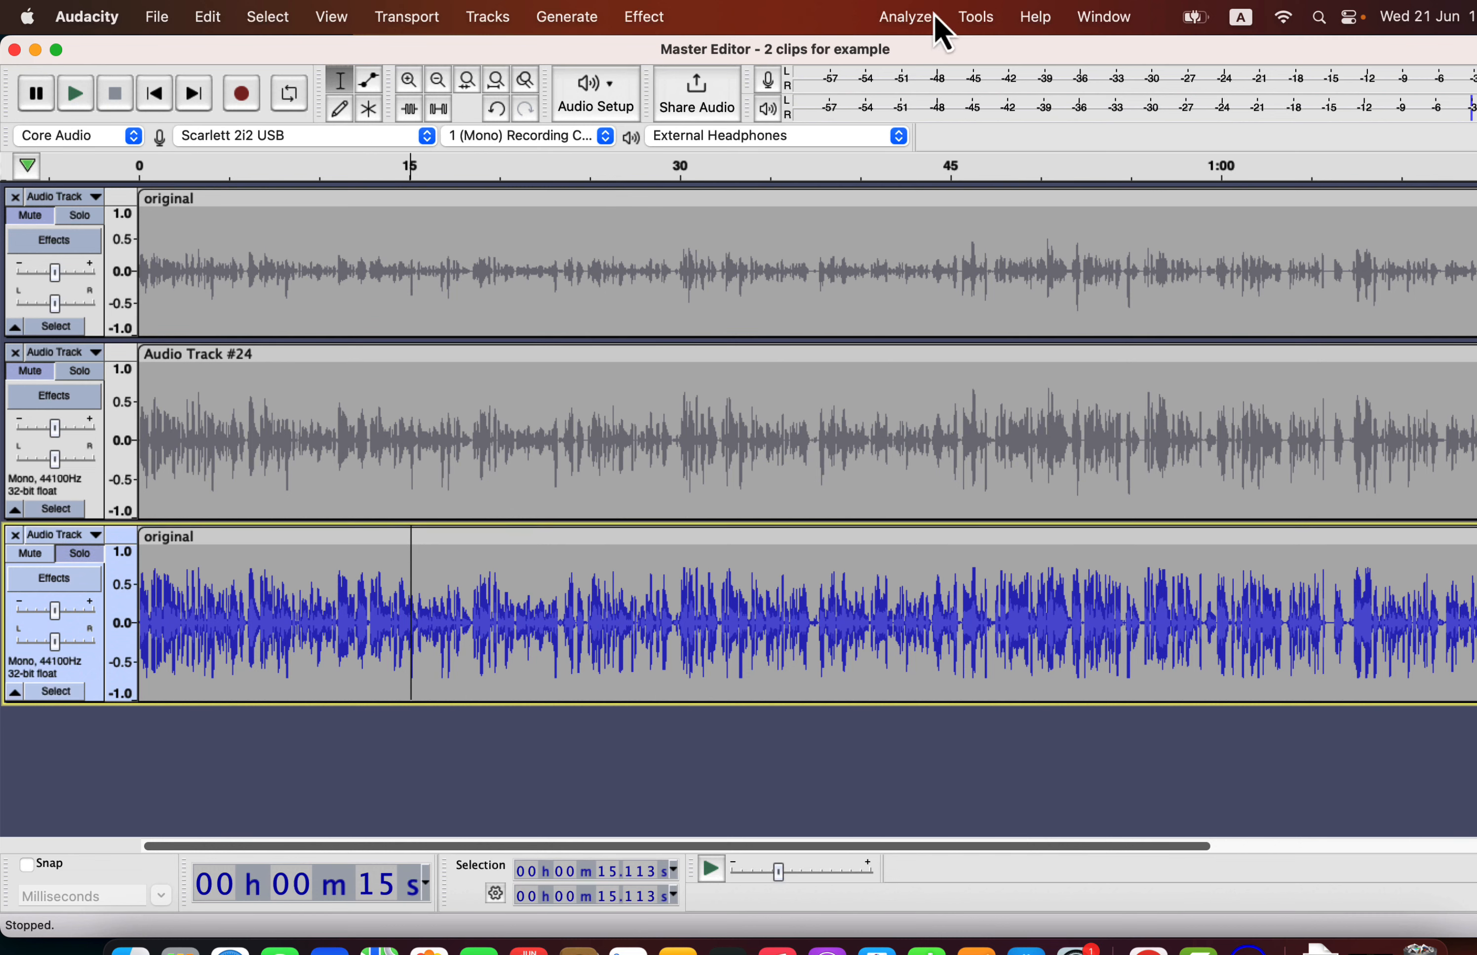
left_click(978, 18)
mouse_move(1002, 115)
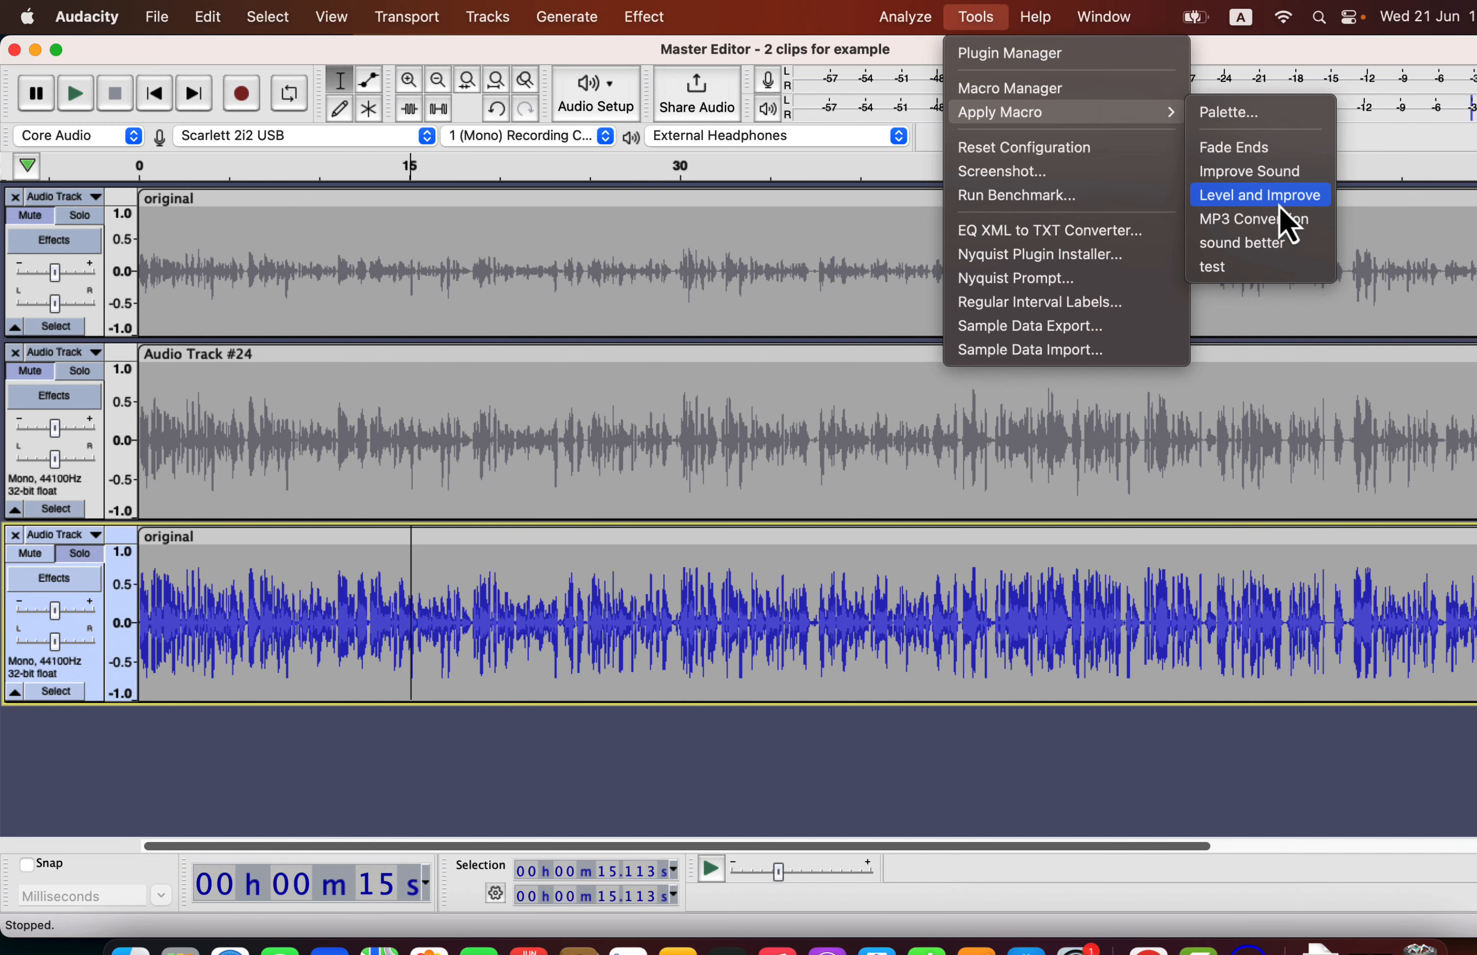
left_click(1243, 467)
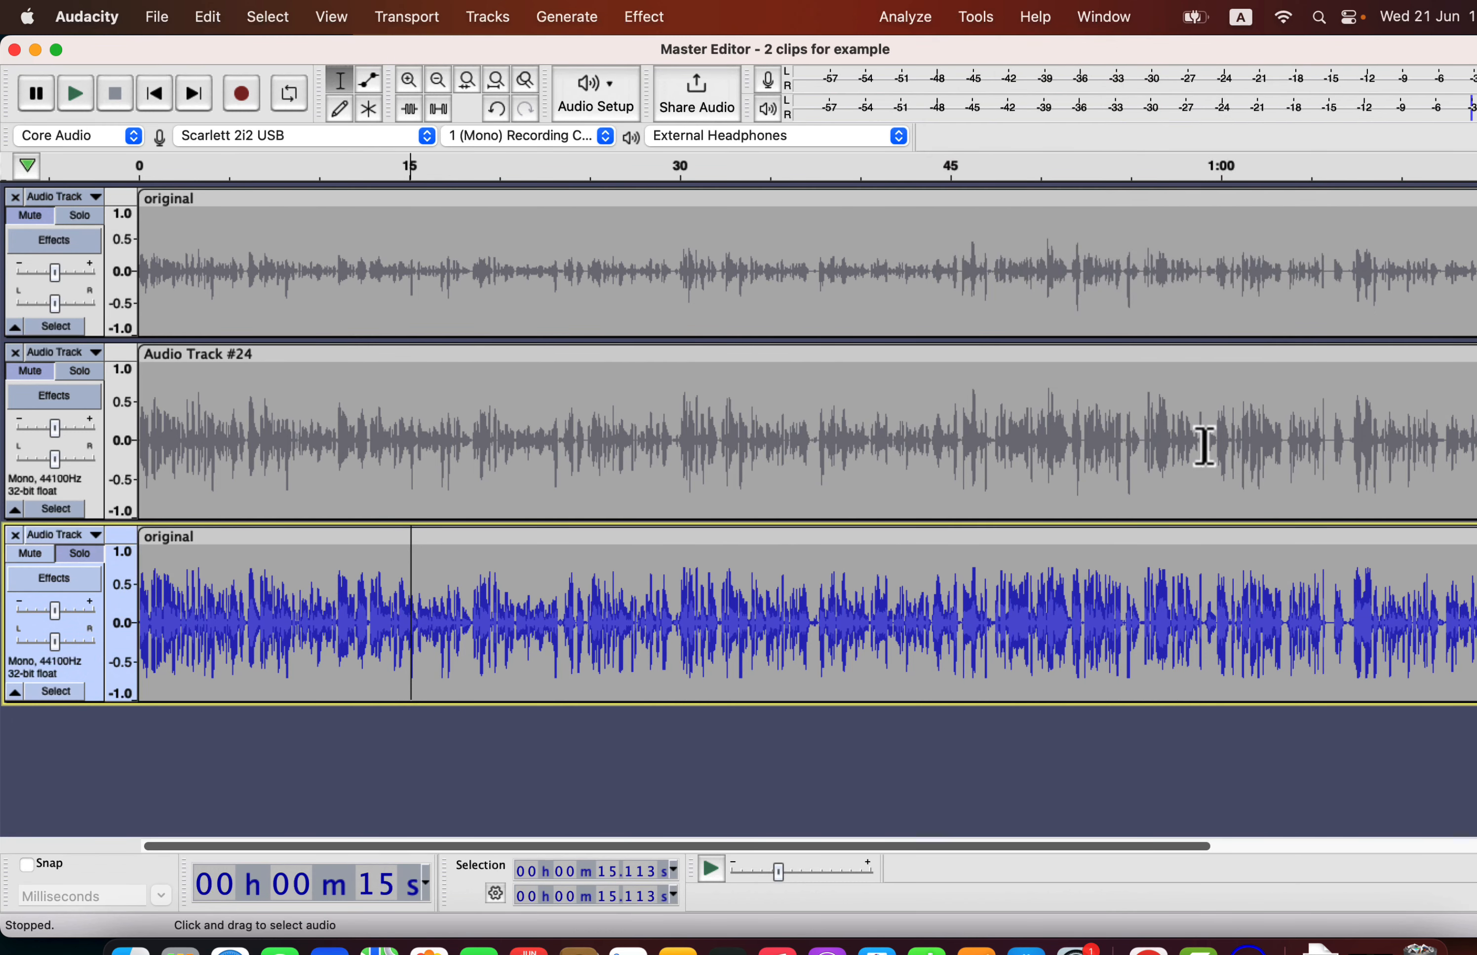
Step: Solo the original track and remove the two processed tracks below it
left_click(93, 224)
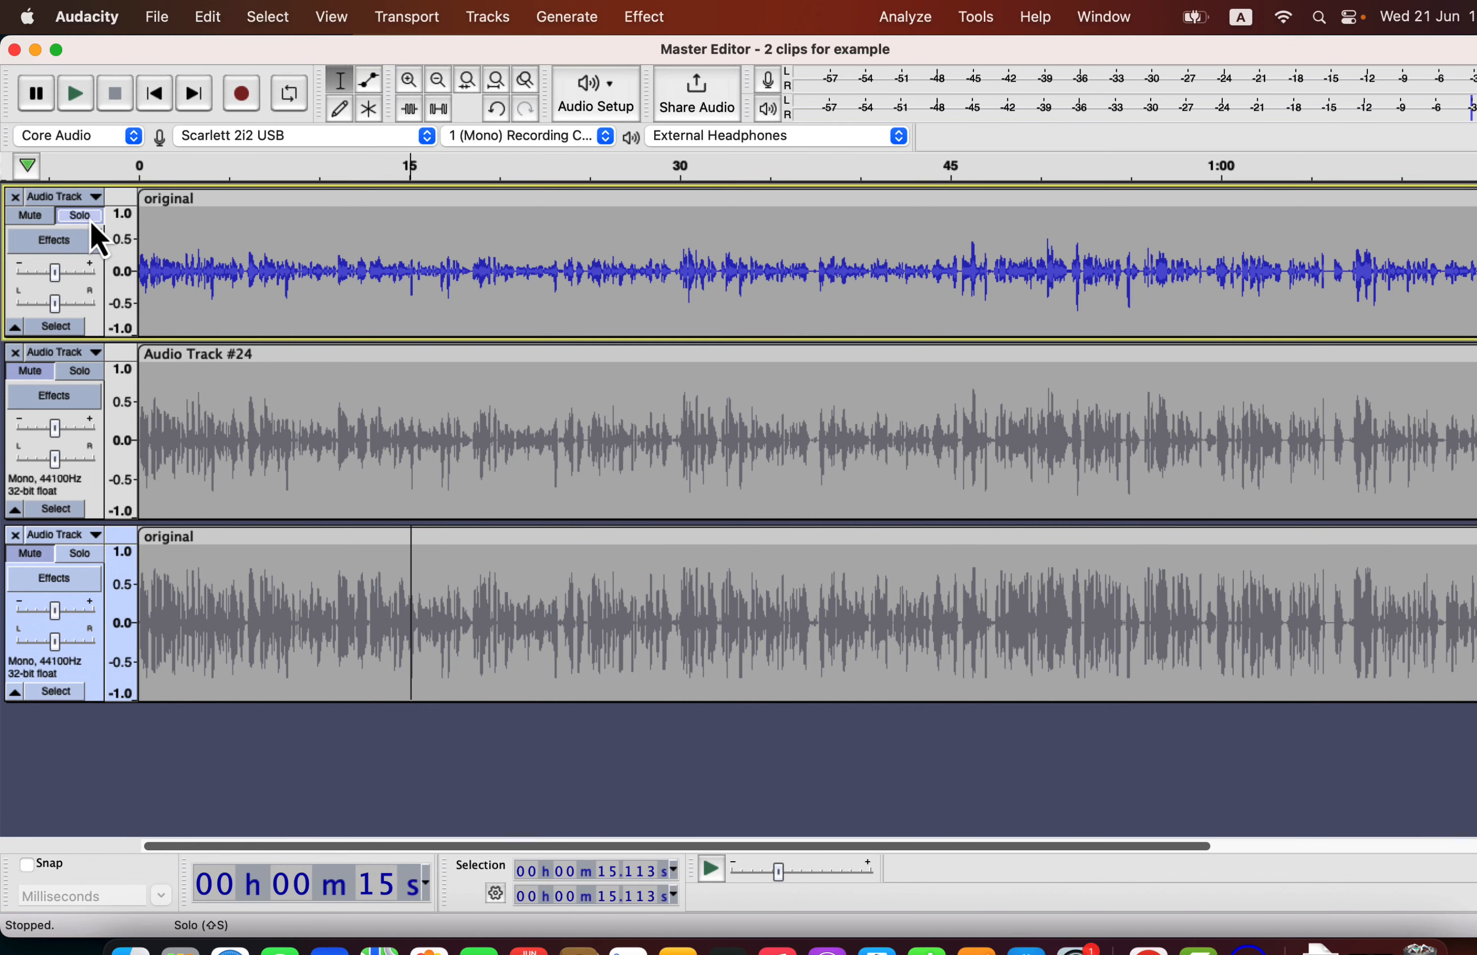
left_click(15, 352)
left_click(15, 352)
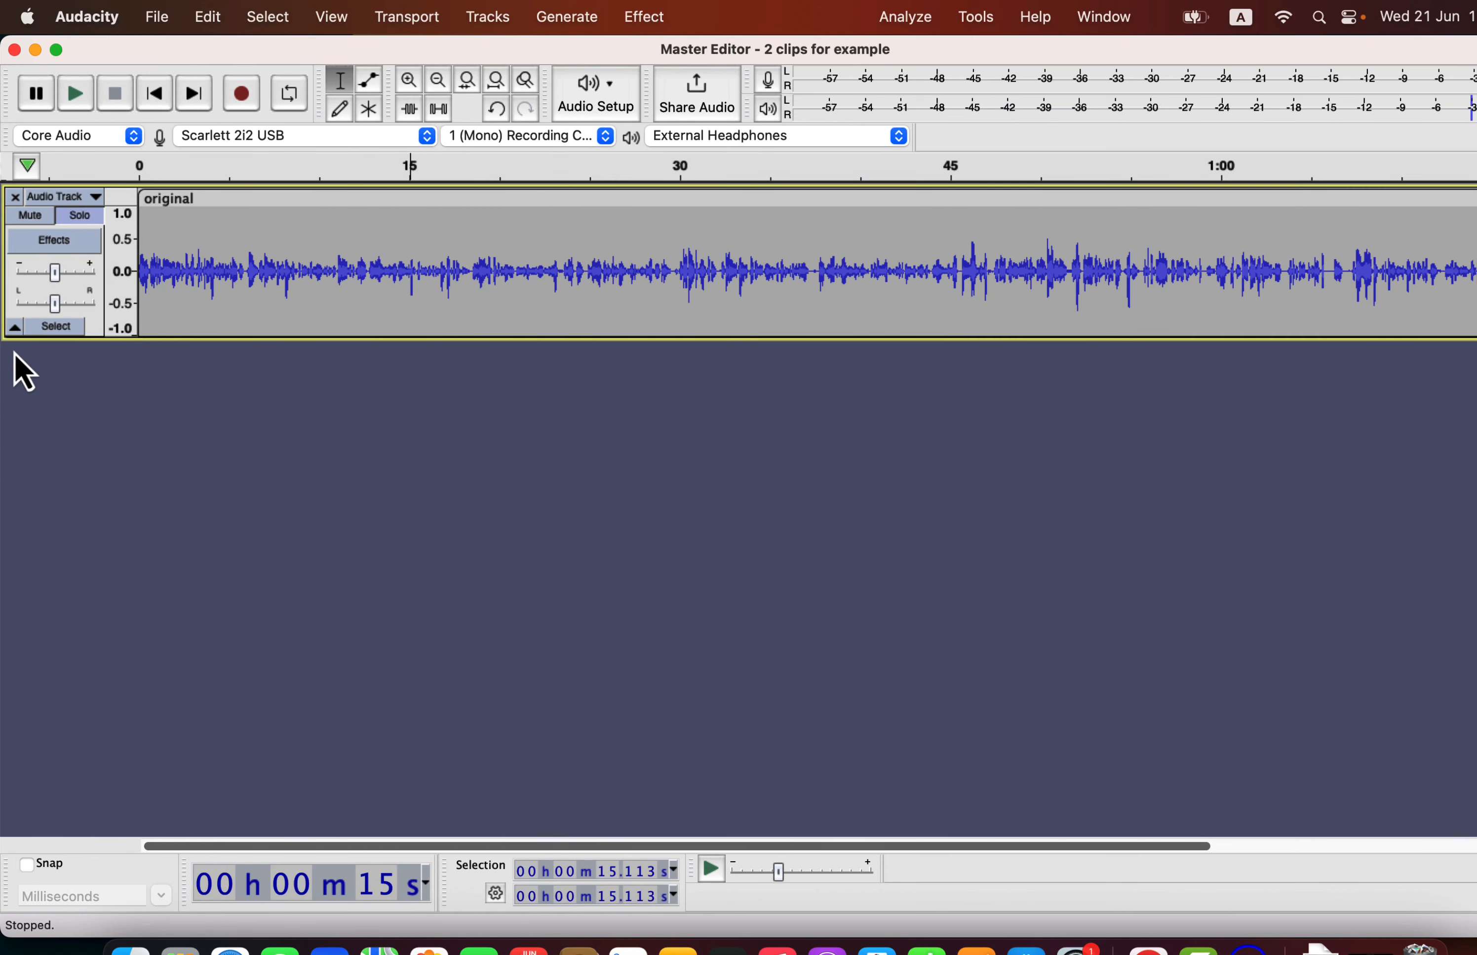
Step: Make the original track taller and select its loud passage from about 45.9 to 47.0 seconds
left_click(627, 292)
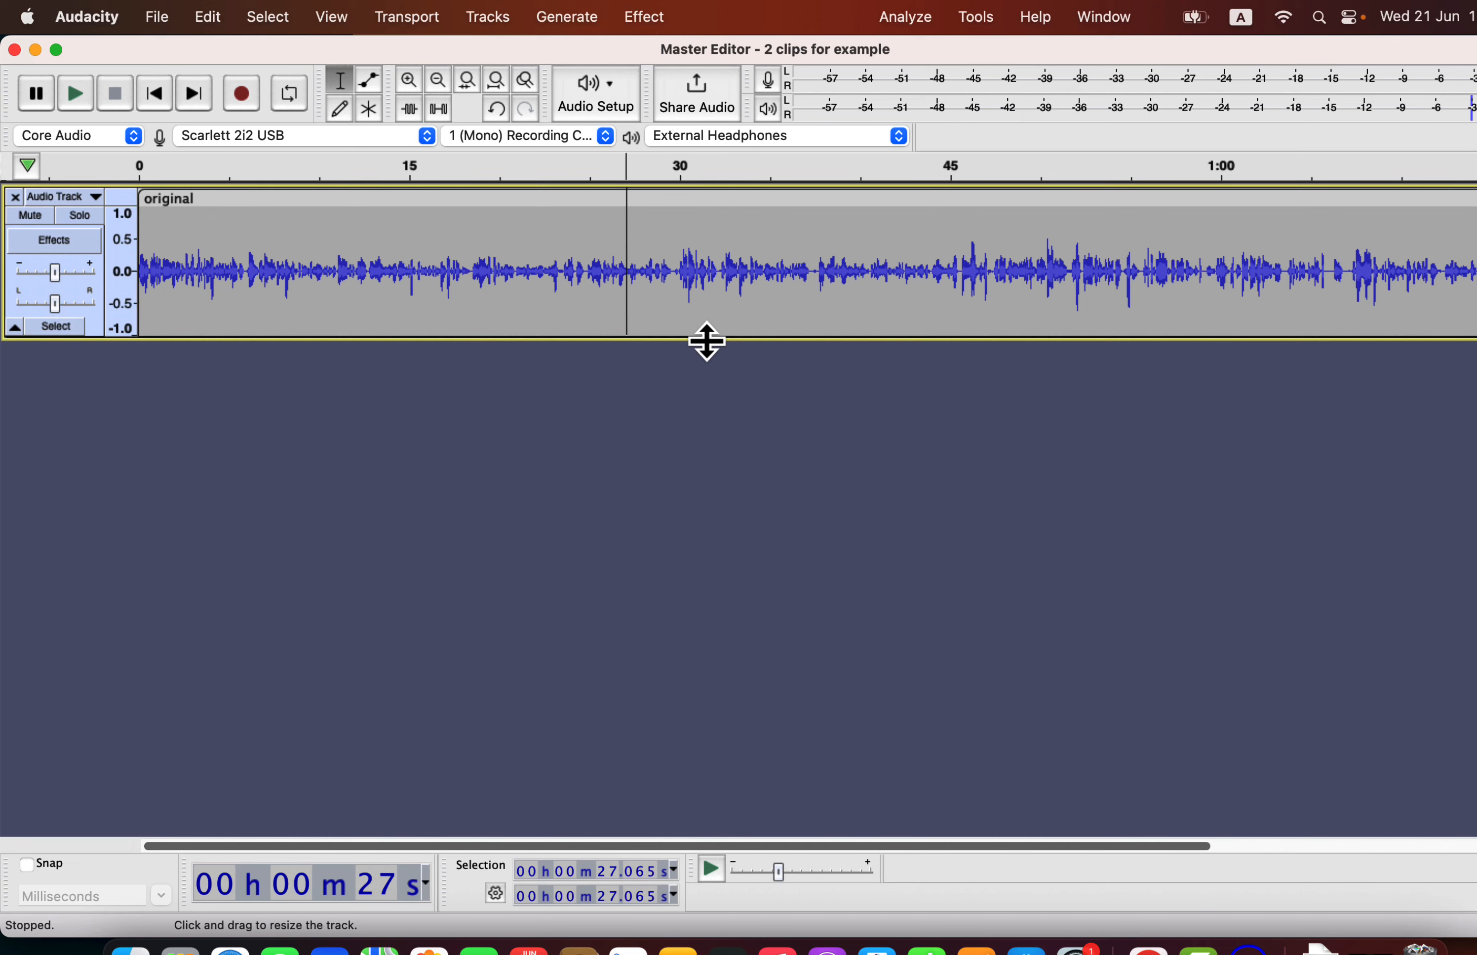
left_click_drag(708, 345, 642, 679)
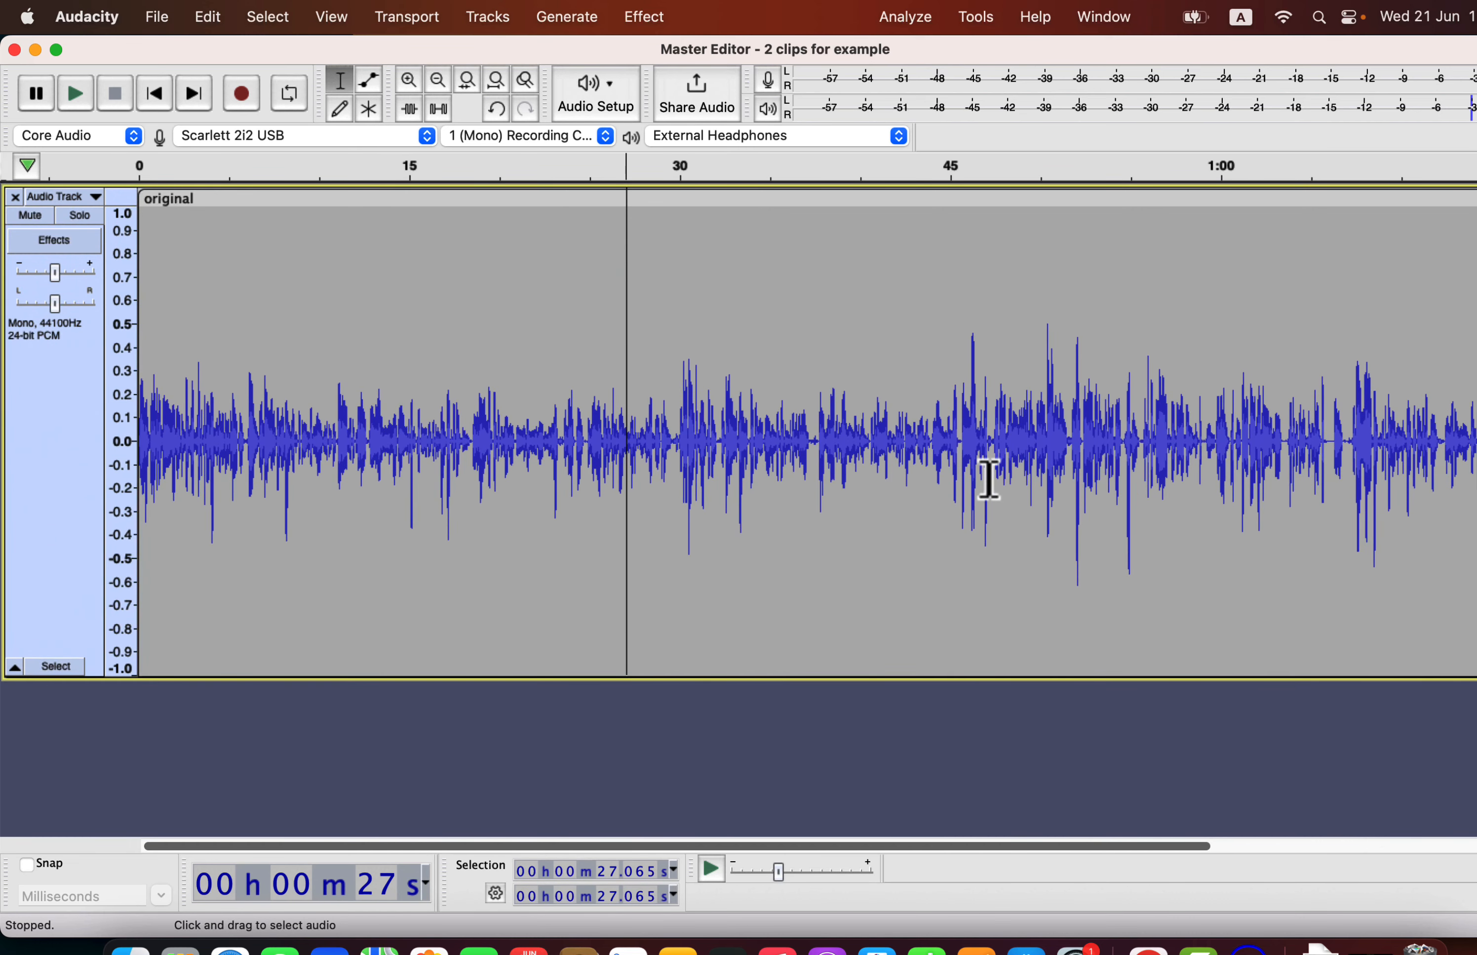
scroll(989, 478, "right", 5)
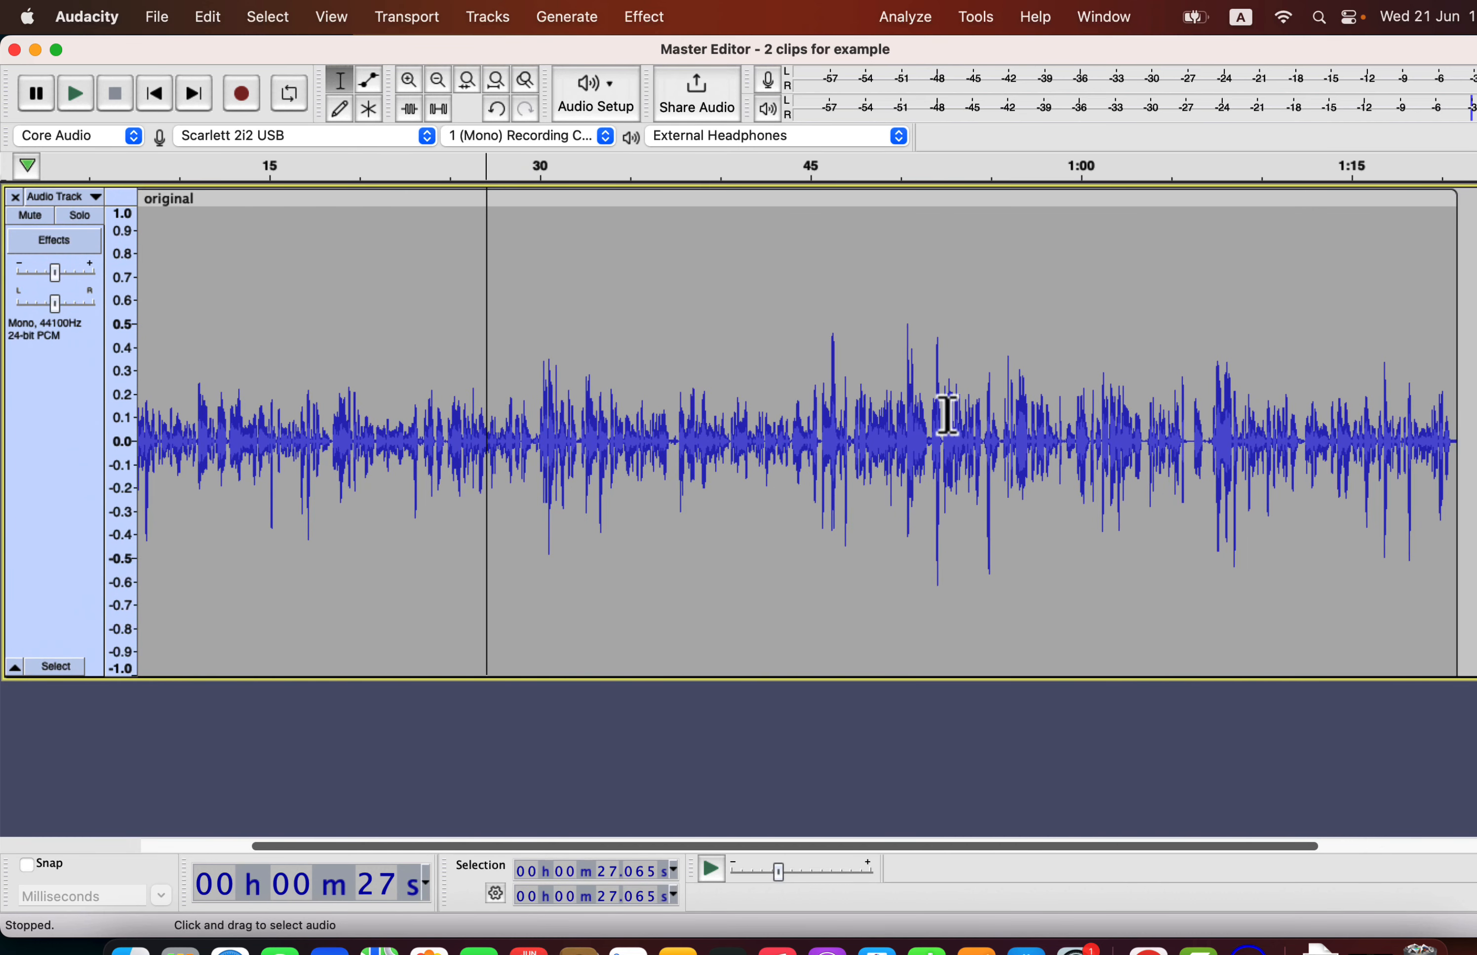
left_click_drag(931, 352, 847, 338)
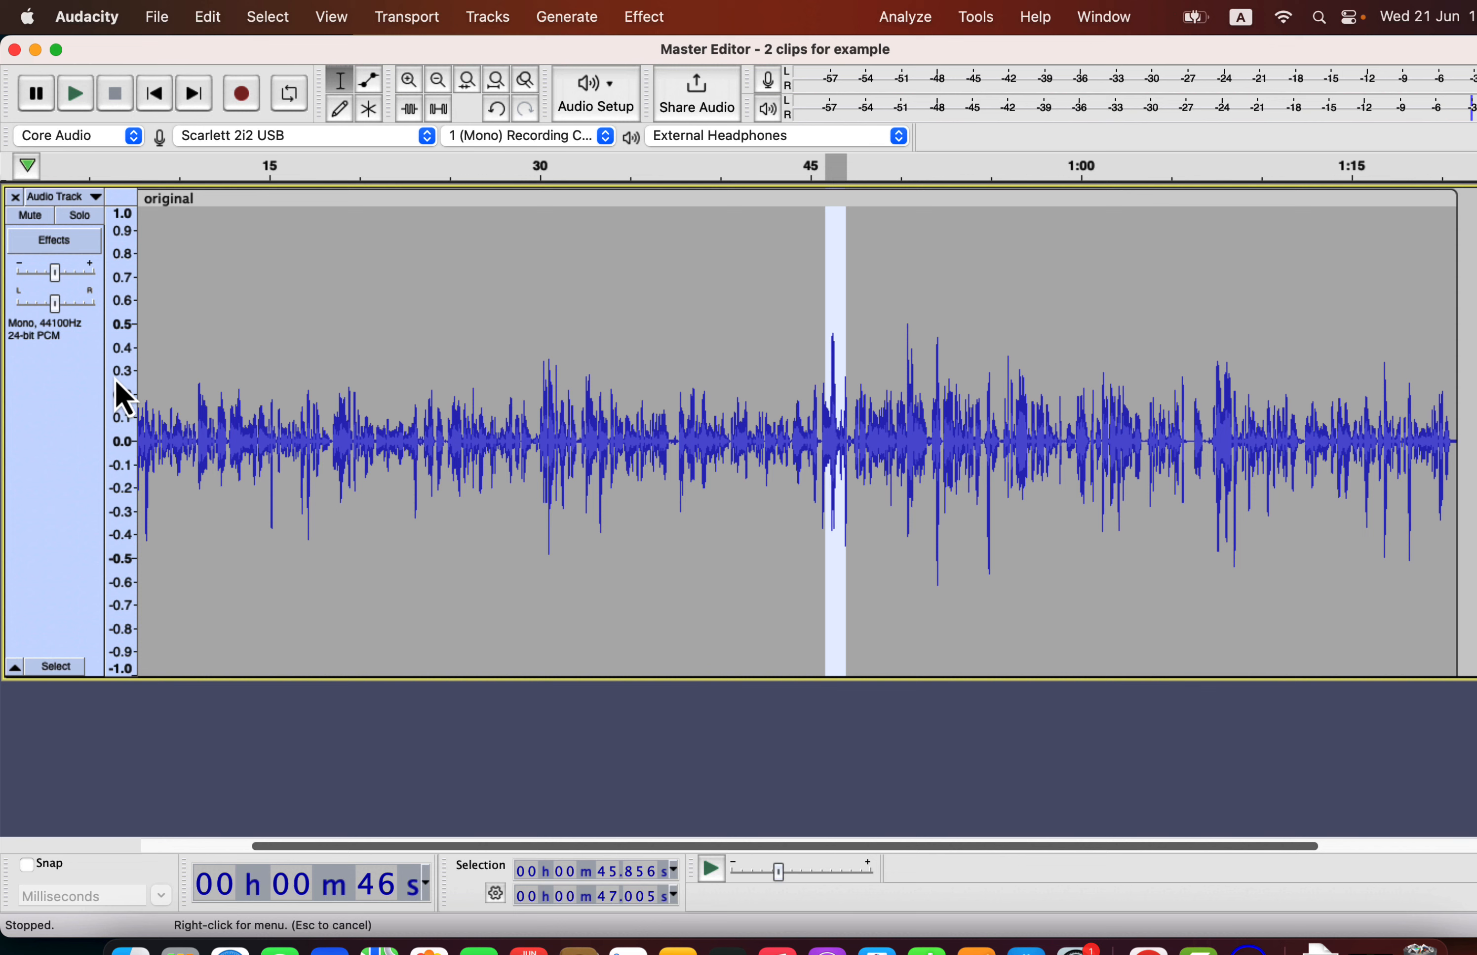
Step: Change the original track's vertical scale to Linear (dB) and enlarge the track's height further
right_click(123, 398)
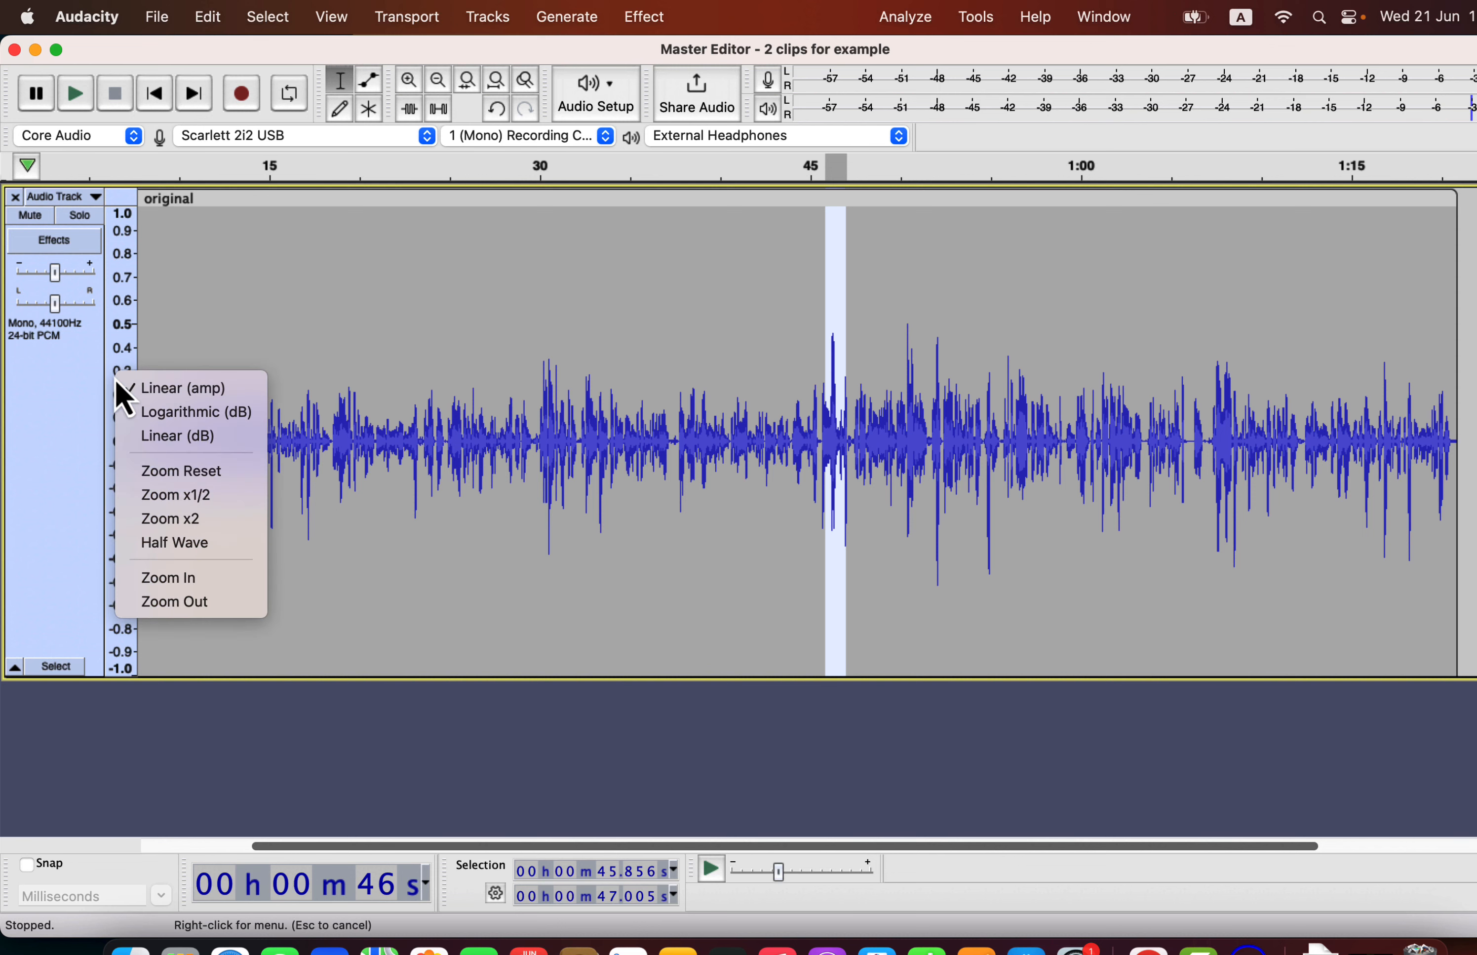
left_click(198, 441)
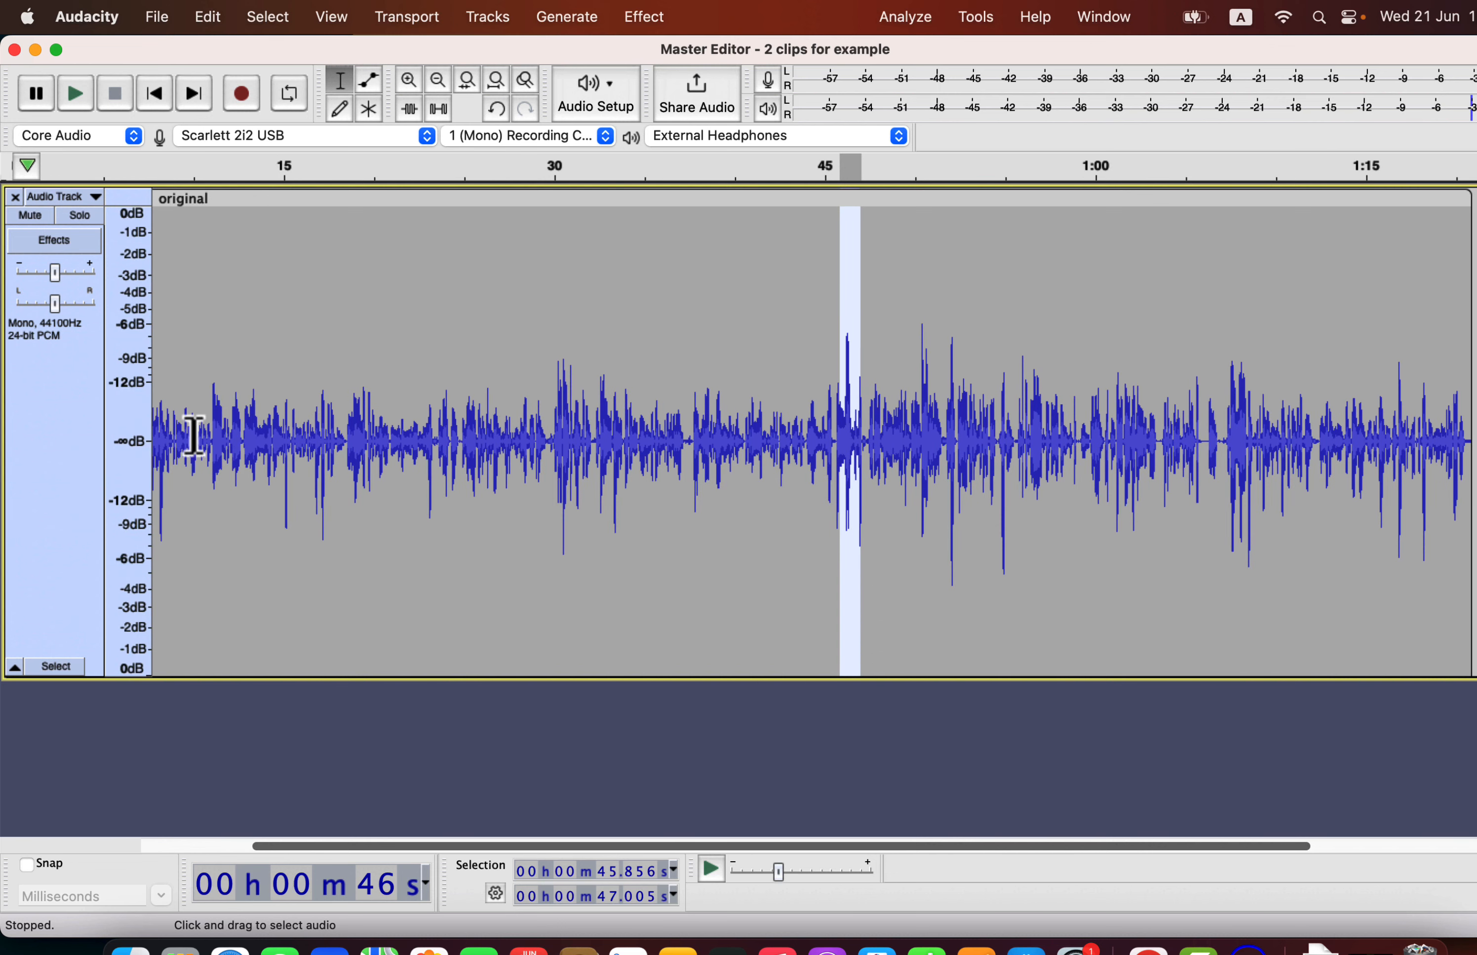
left_click_drag(511, 680, 488, 864)
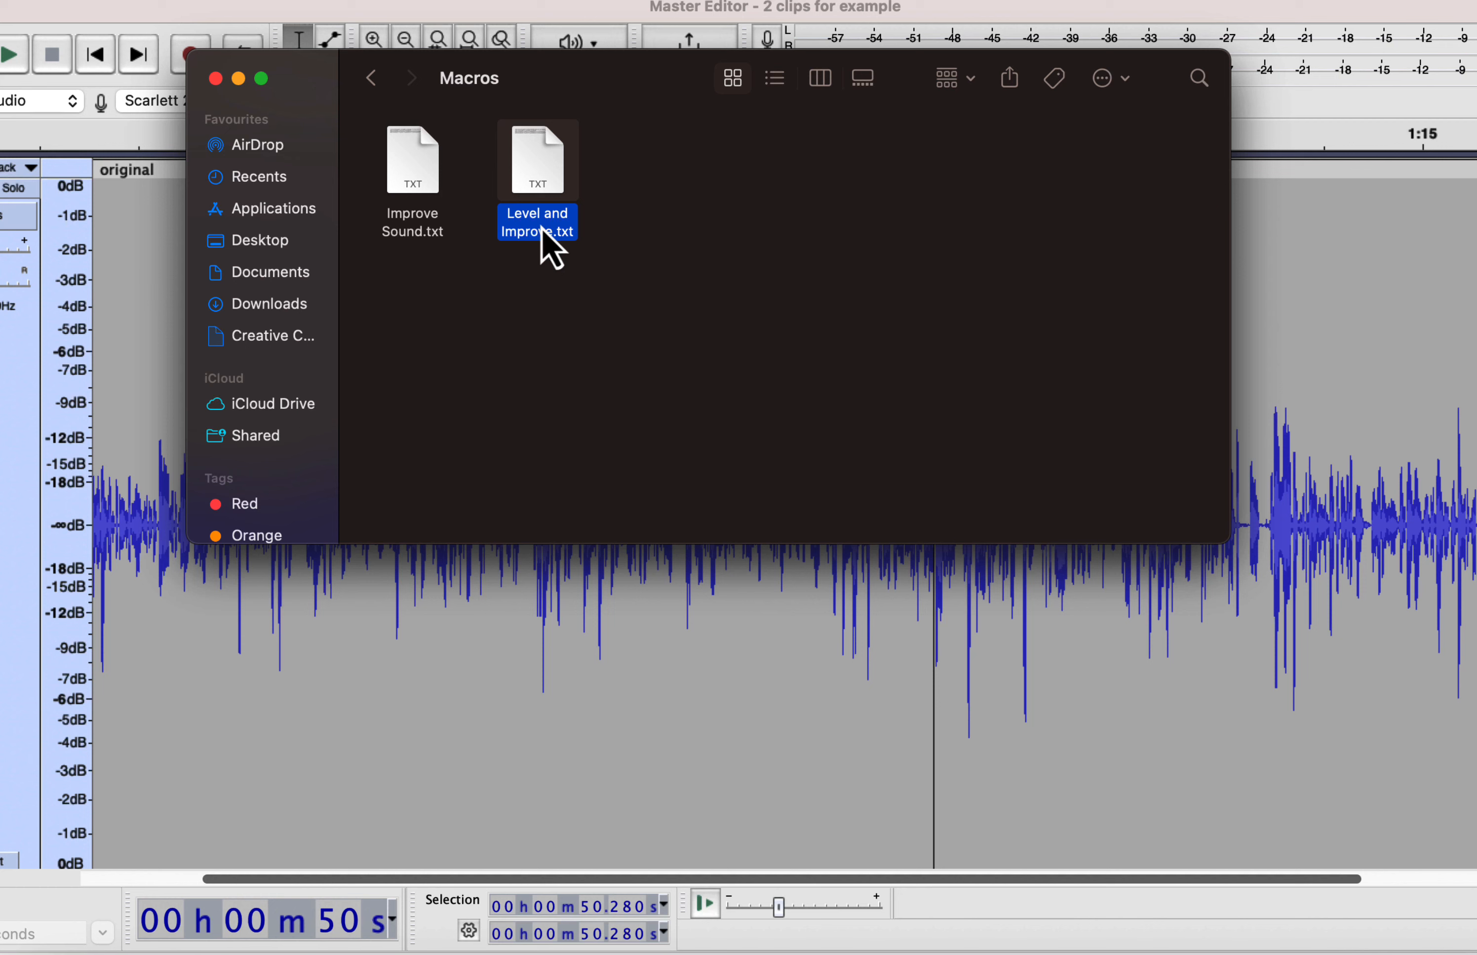
Step: Point out the Improve Sound.txt and Level and Improve.txt files in the Macros folder and return to the parent folder
left_click(423, 235)
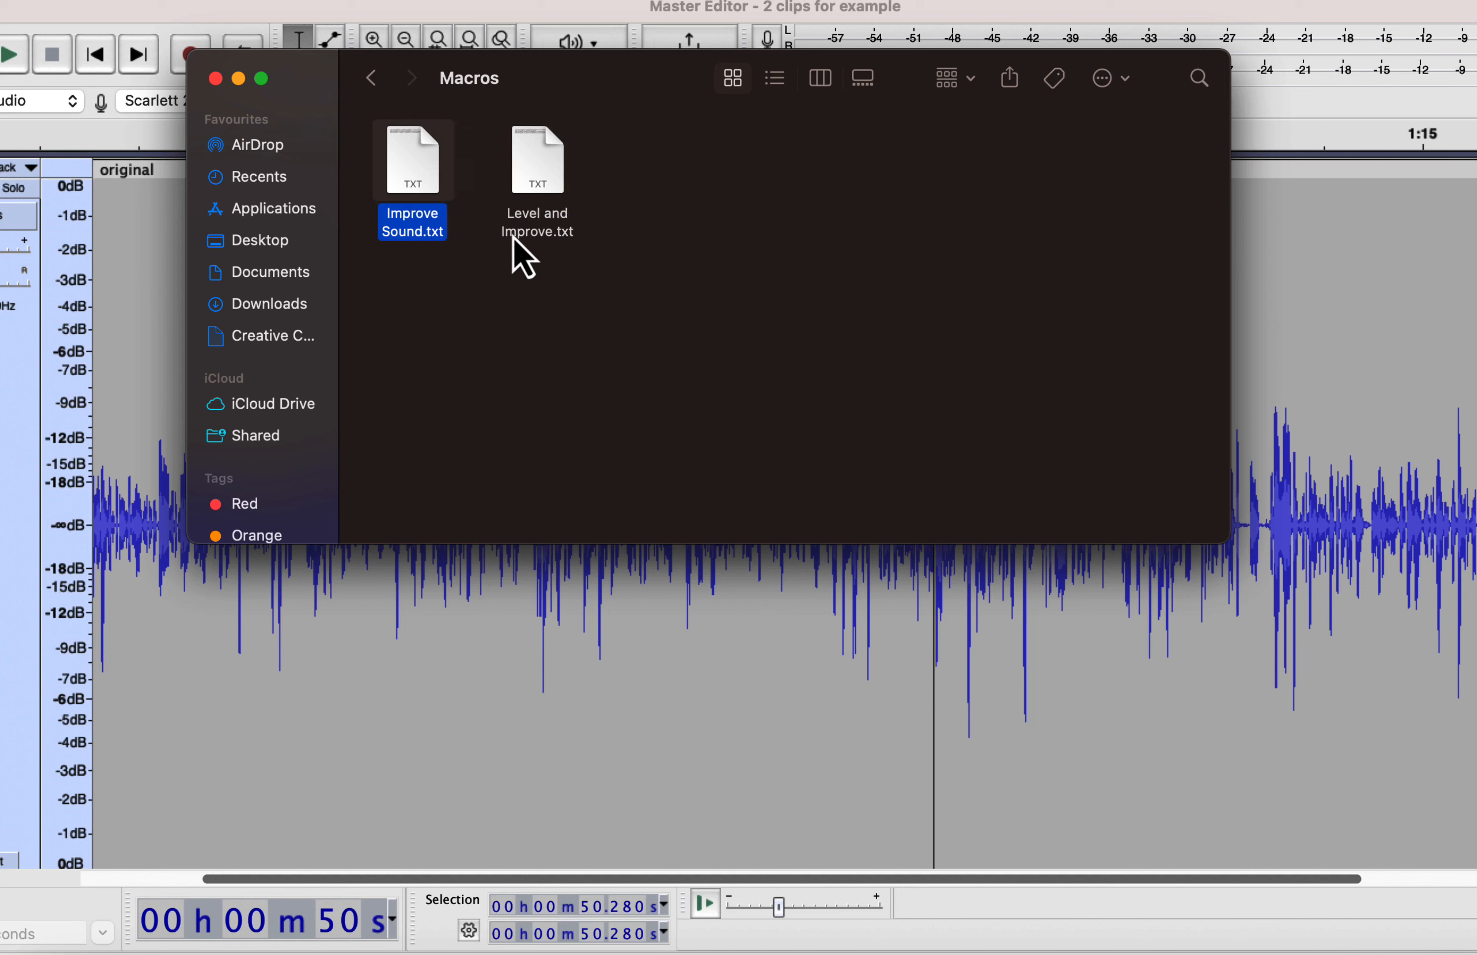
left_click(544, 234)
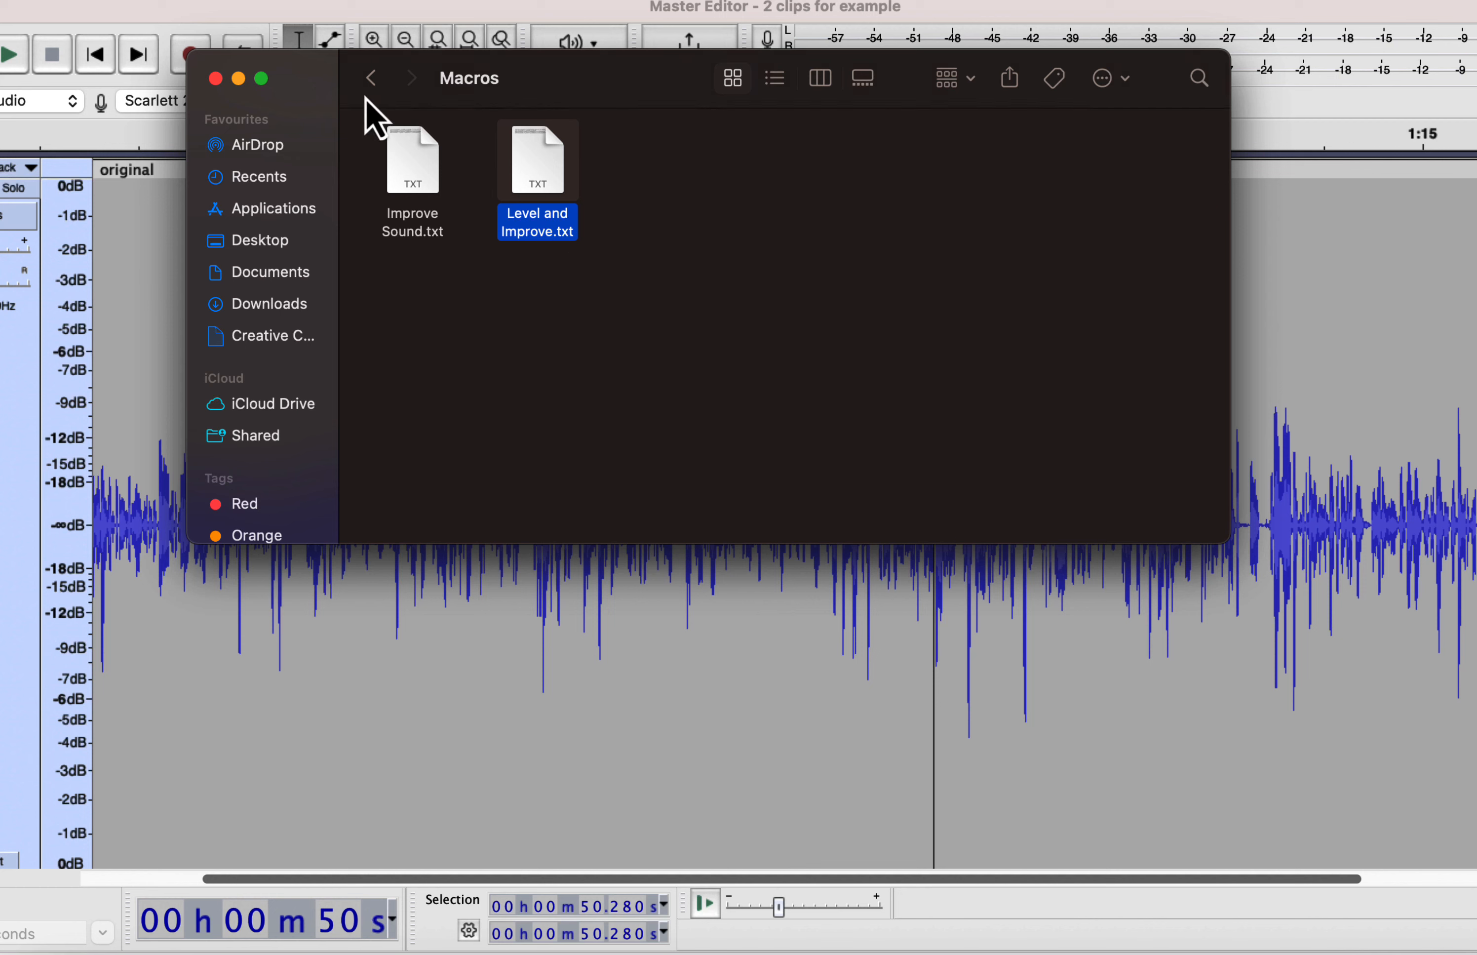
left_click(371, 80)
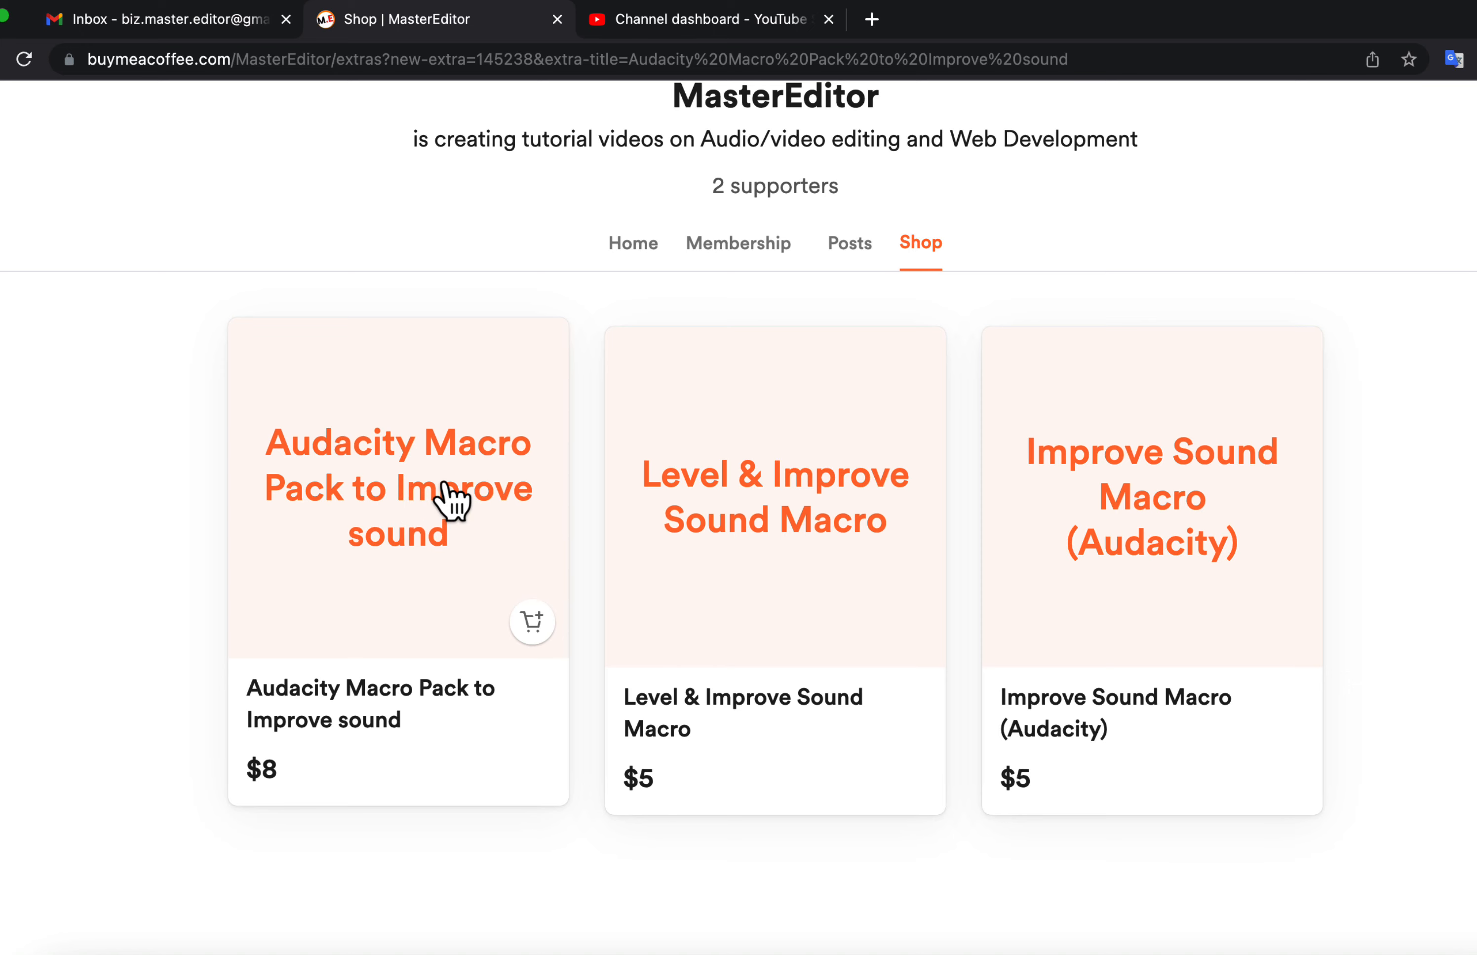
Step: View the details of the Audacity Macro Pack to Improve sound in the web shop and return to the product list
left_click(451, 501)
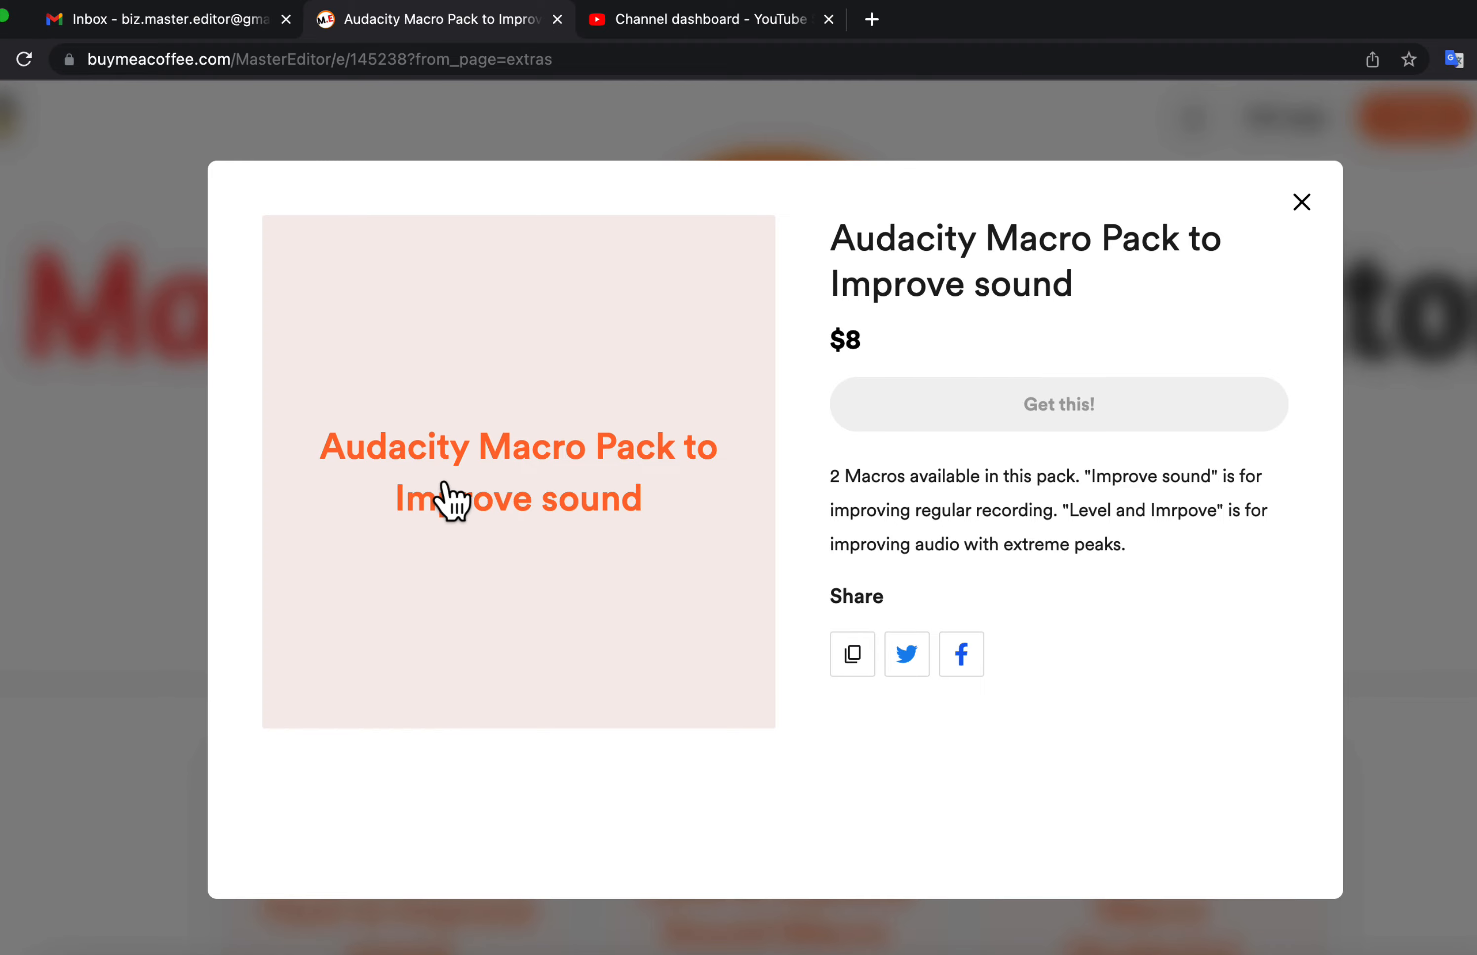
left_click(1301, 202)
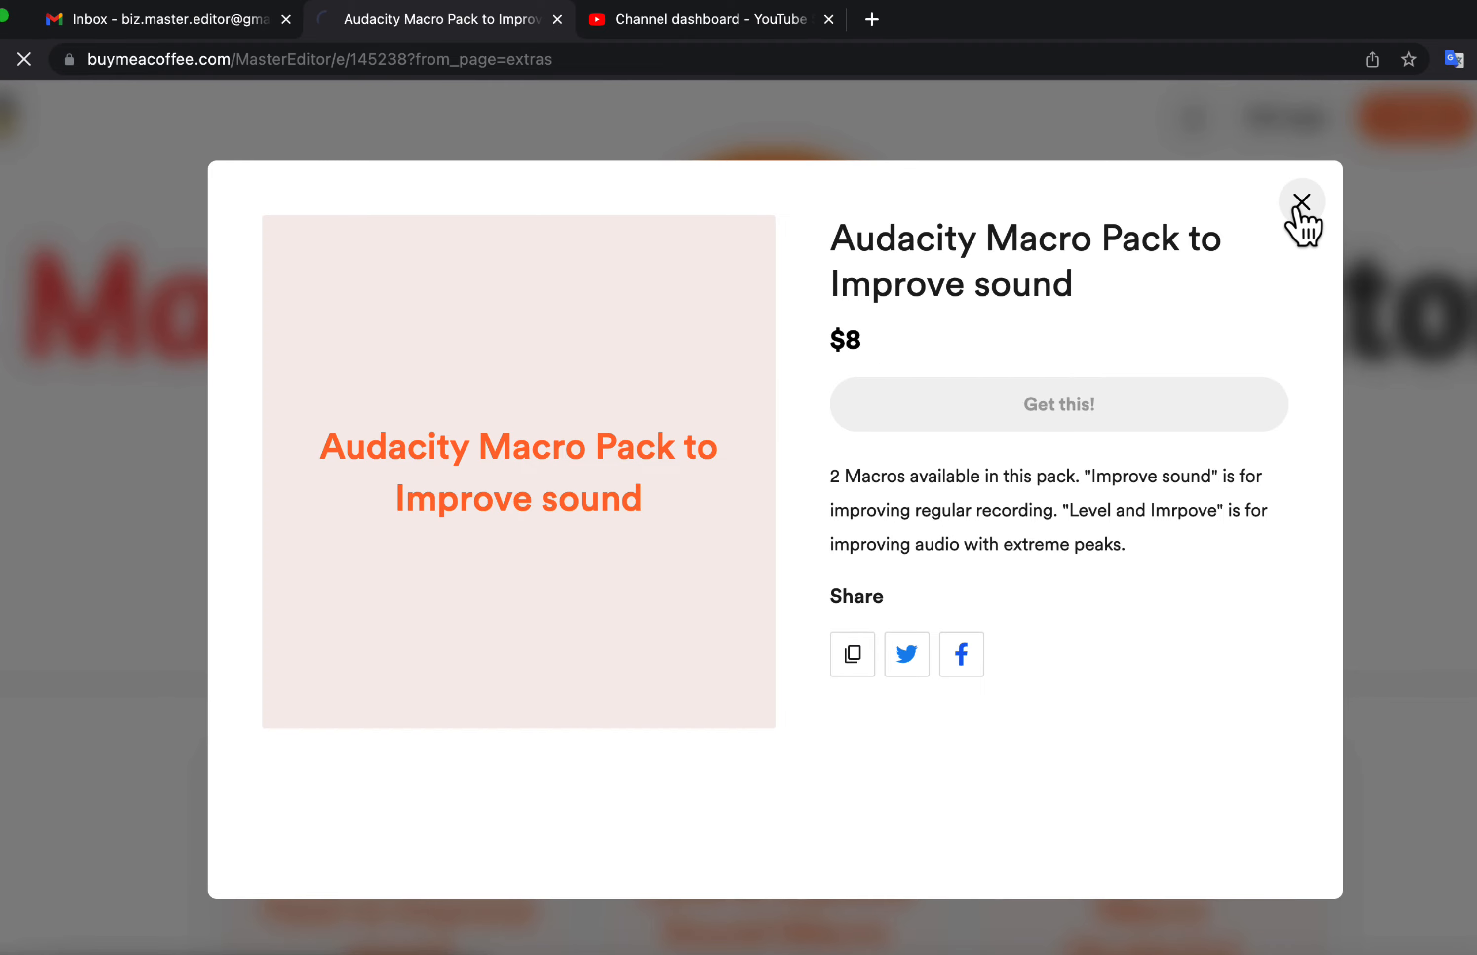
scroll(287, 299, "down", 5)
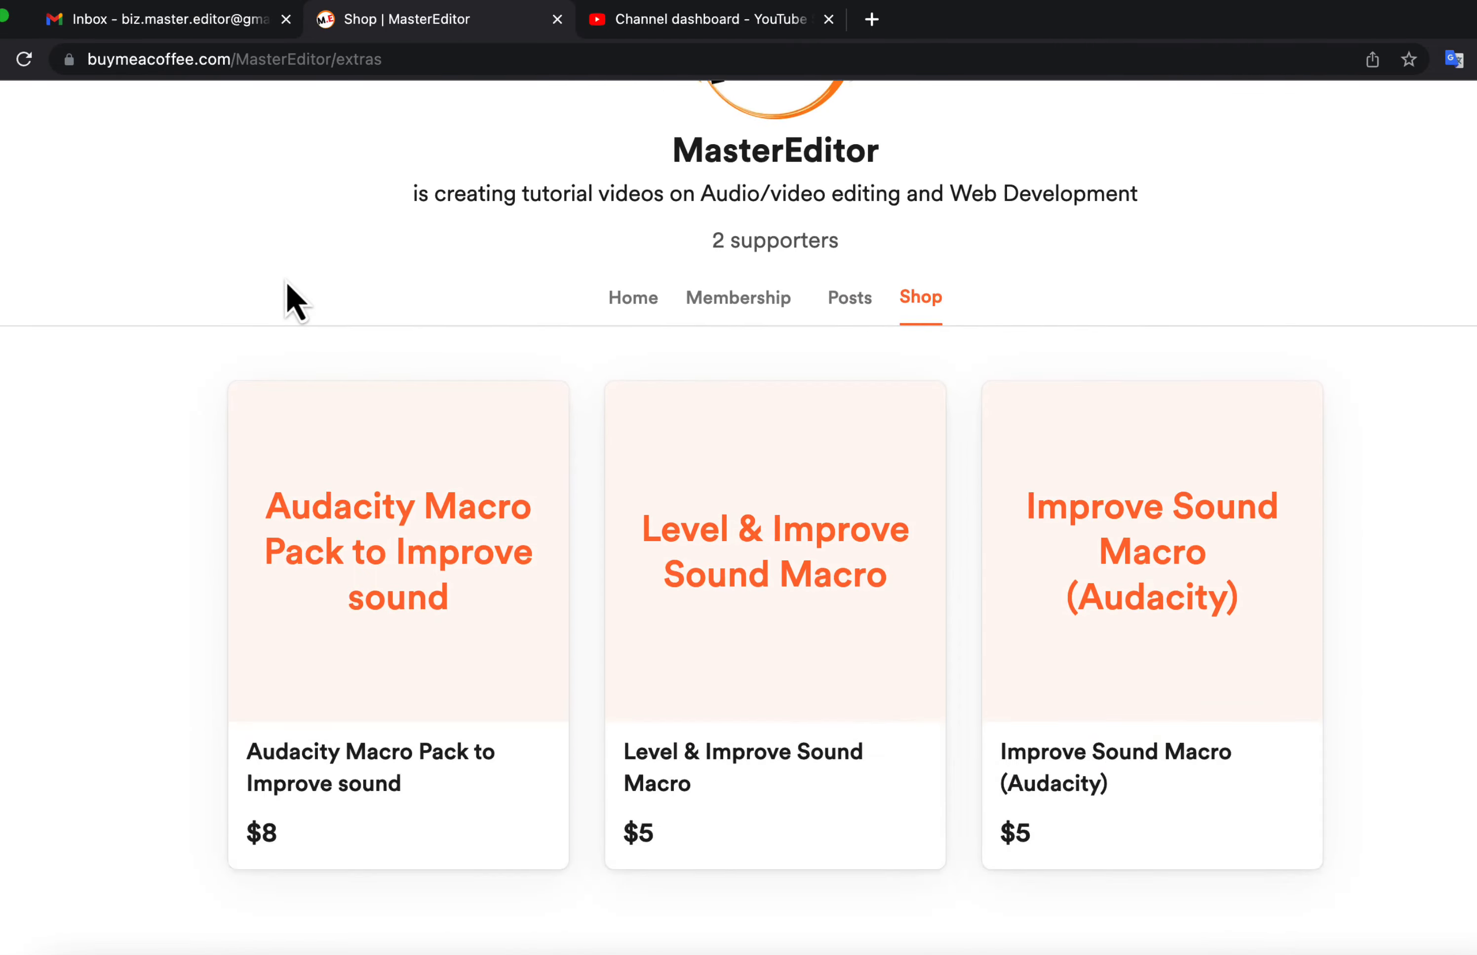
Step: View the shop details of the Level & Improve Sound Macro and the Improve Sound Macro (Audacity)
left_click(802, 593)
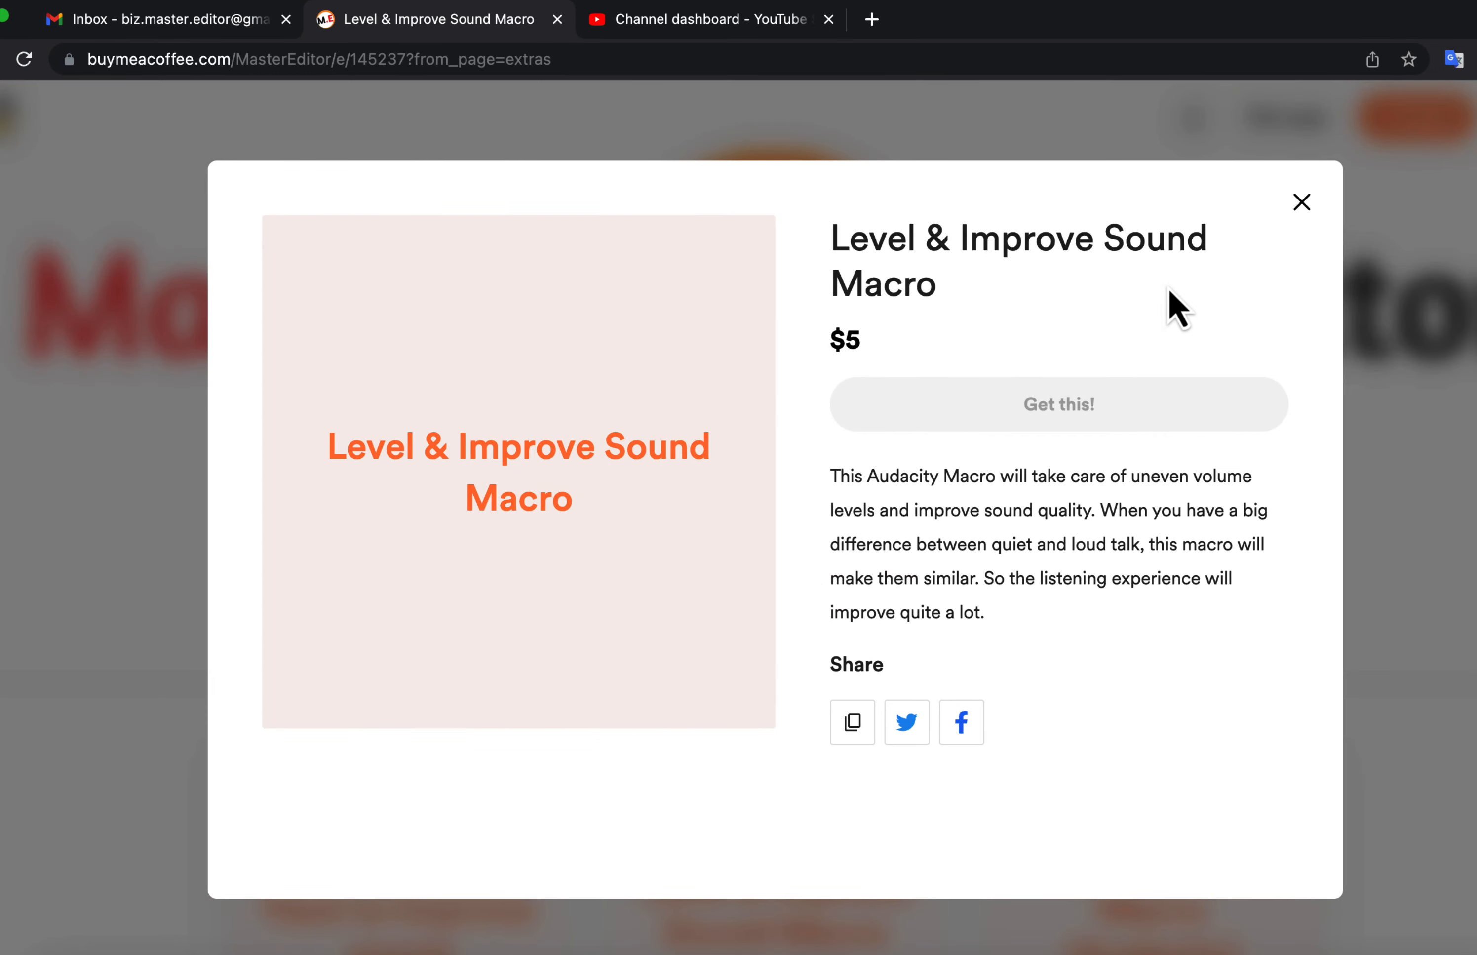
left_click(1306, 205)
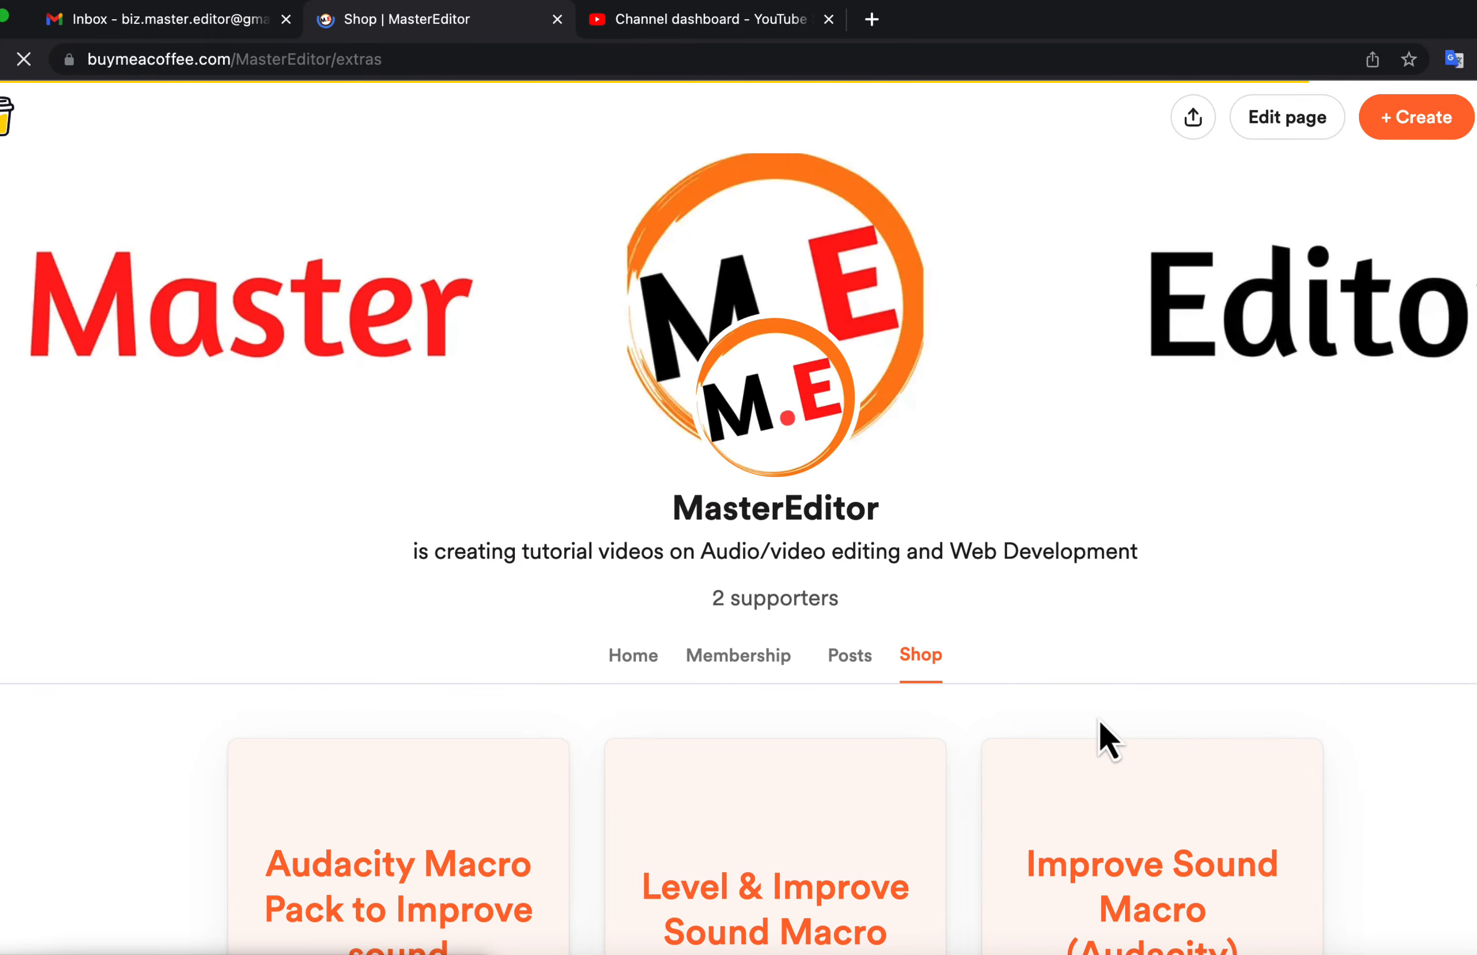
scroll(1100, 721, "down", 4)
scroll(1106, 731, "down", 2)
left_click(1108, 620)
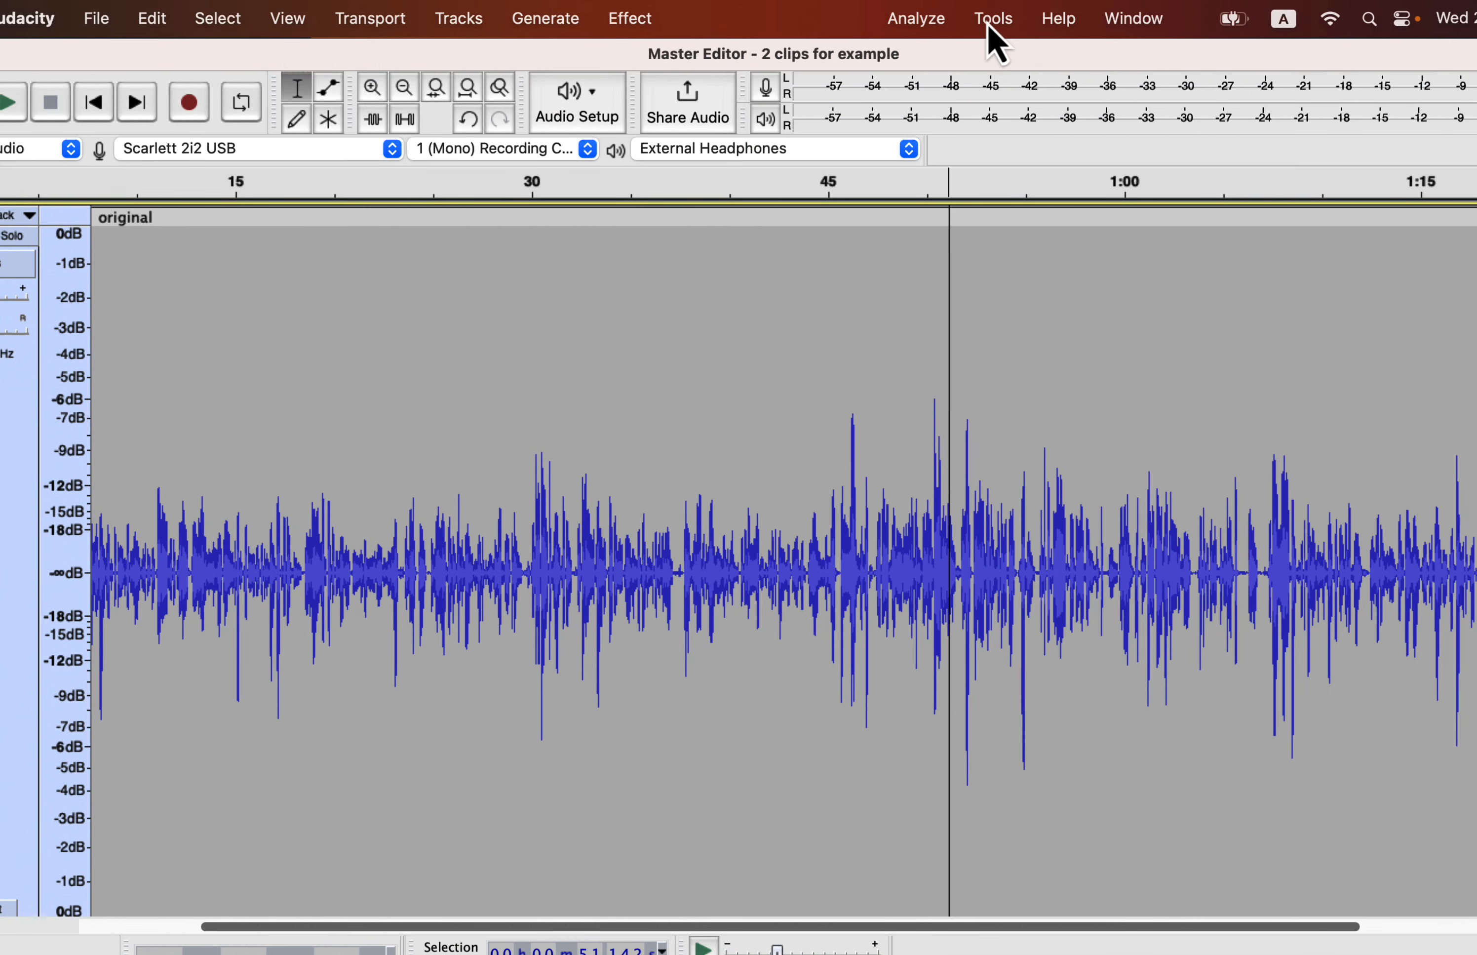
Step: In Audacity, import the Improve Sound.txt macro from the Macros folder and check the list of macros available to apply
left_click(994, 18)
mouse_move(993, 133)
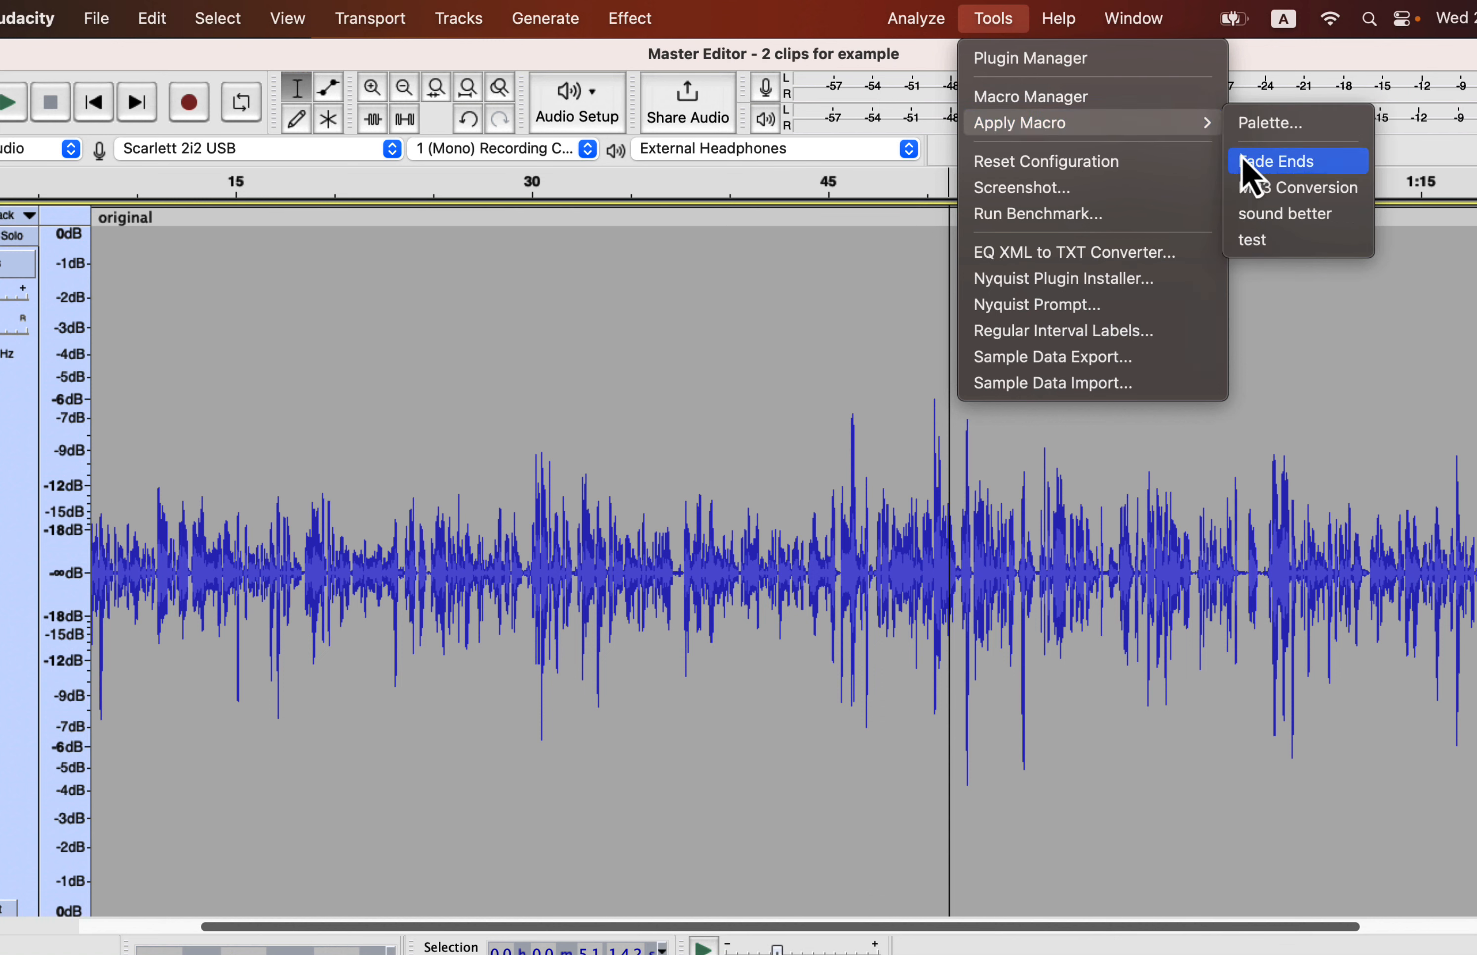
left_click(1076, 105)
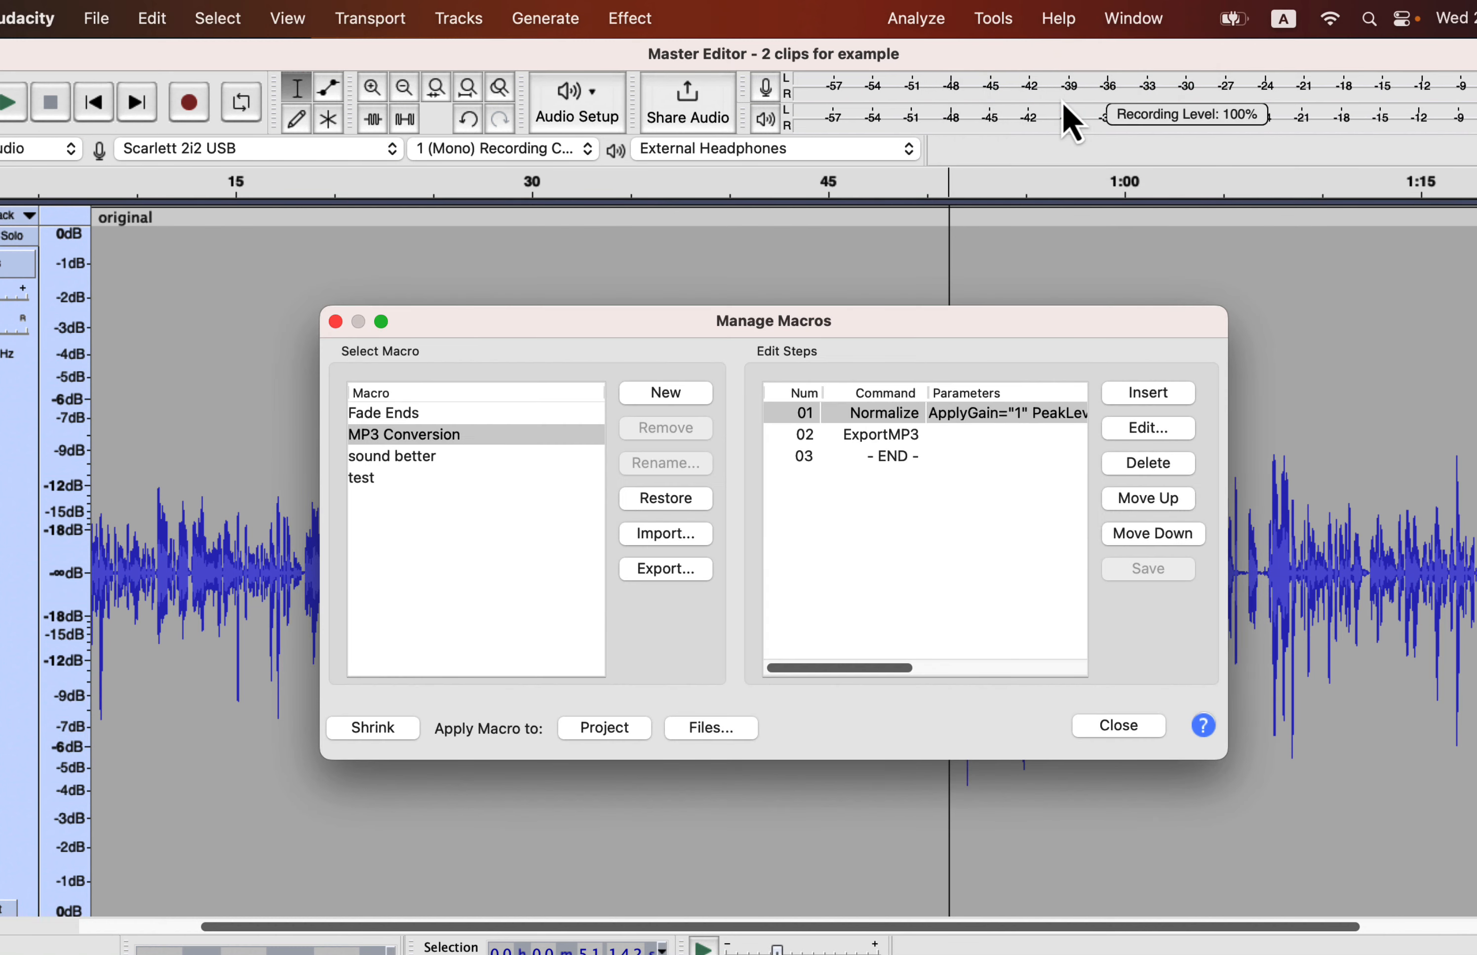
left_click(688, 536)
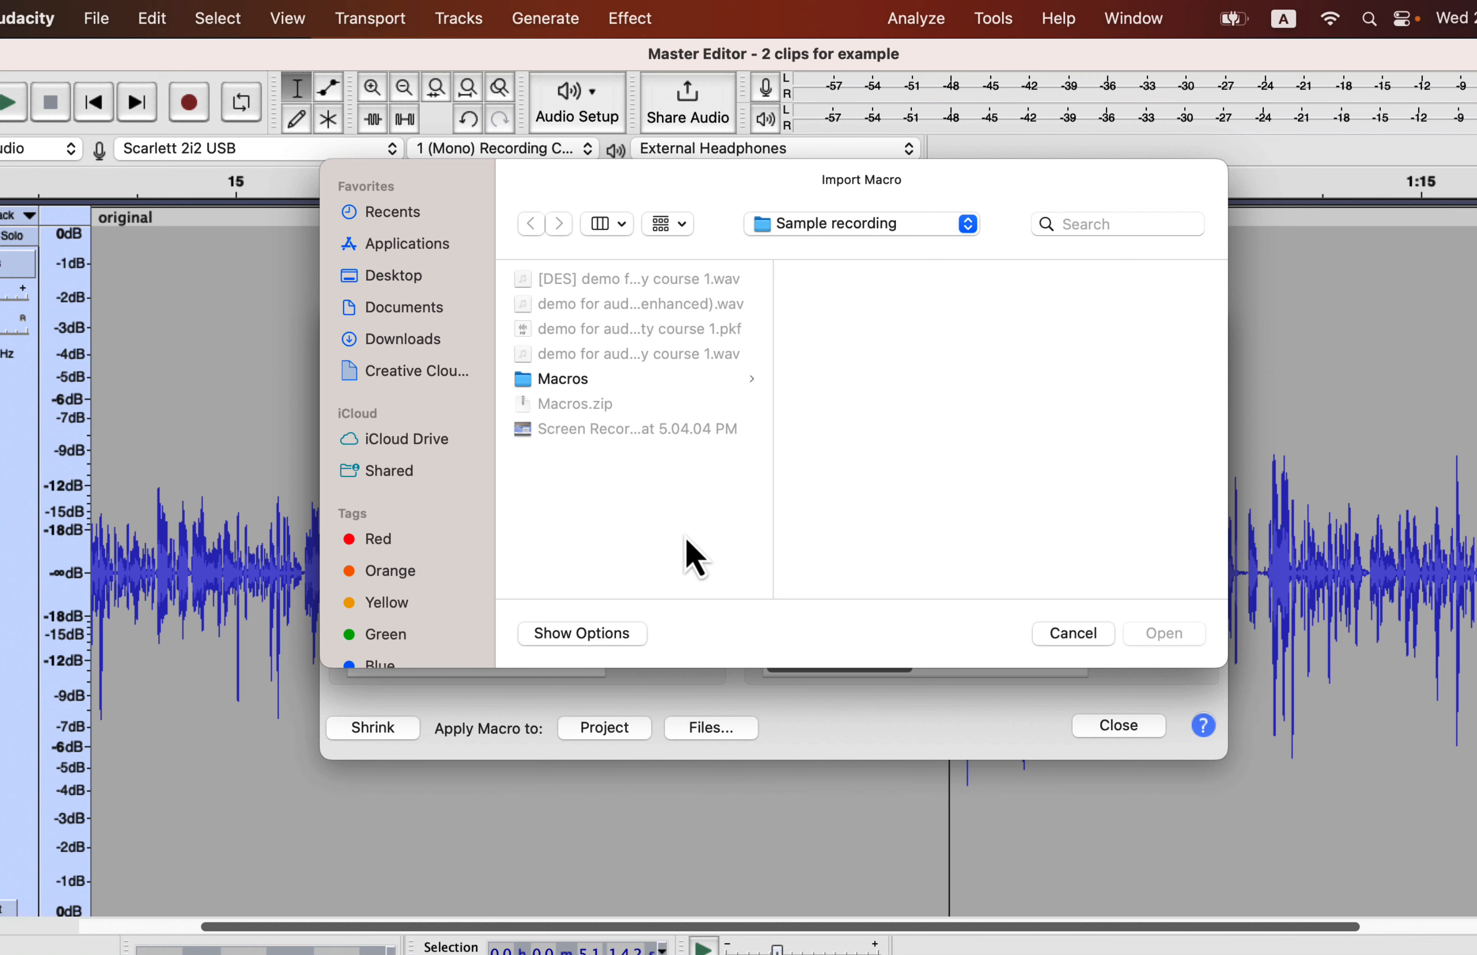
left_click(602, 382)
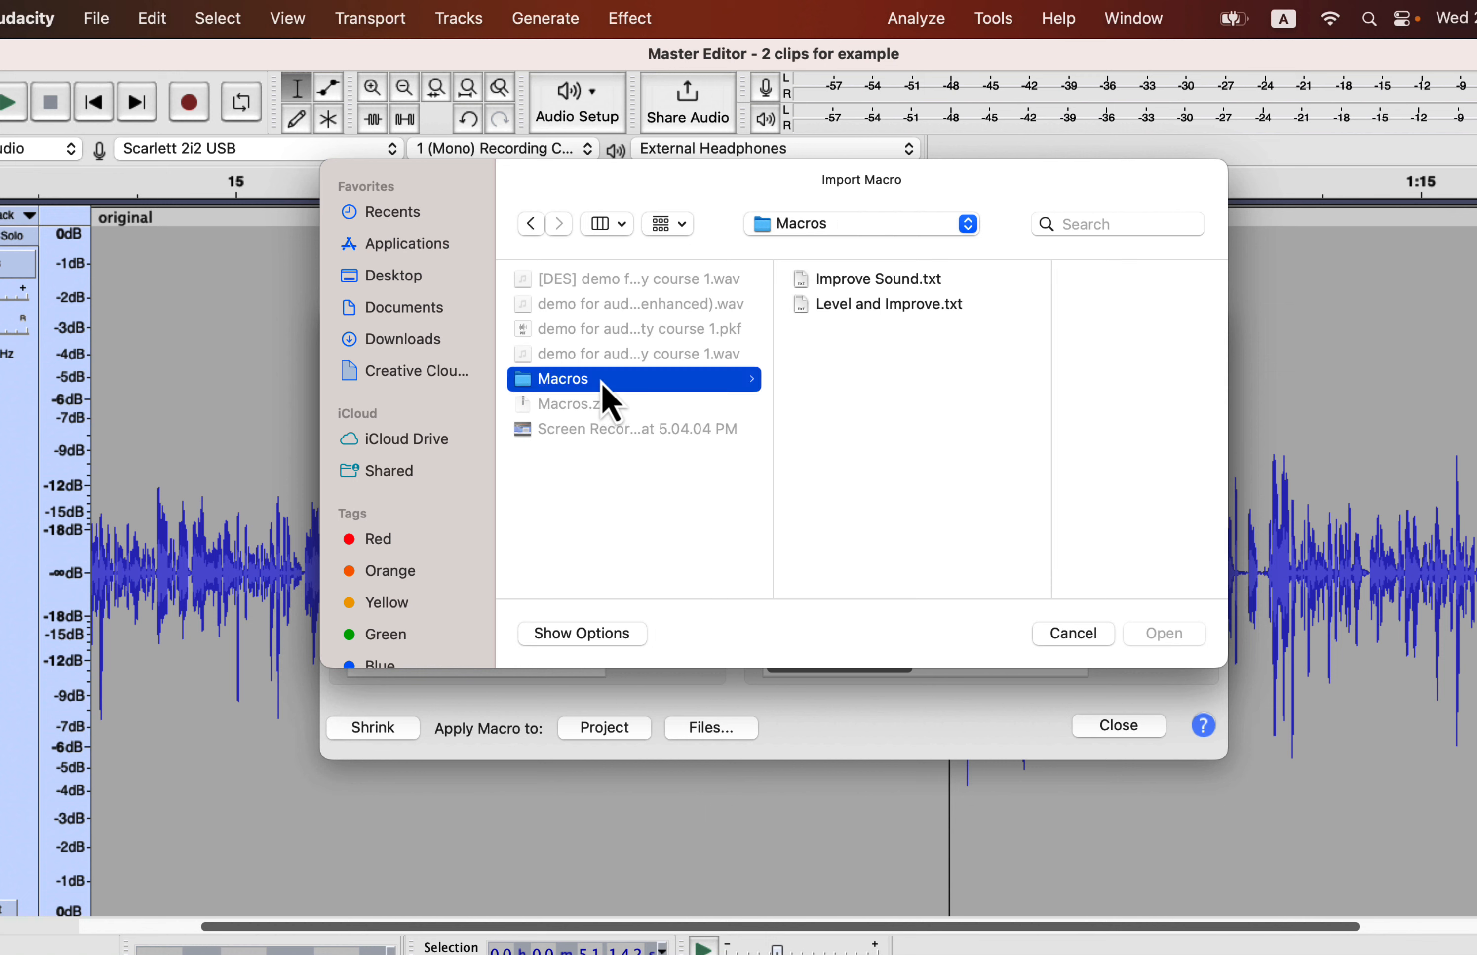
left_click(893, 280)
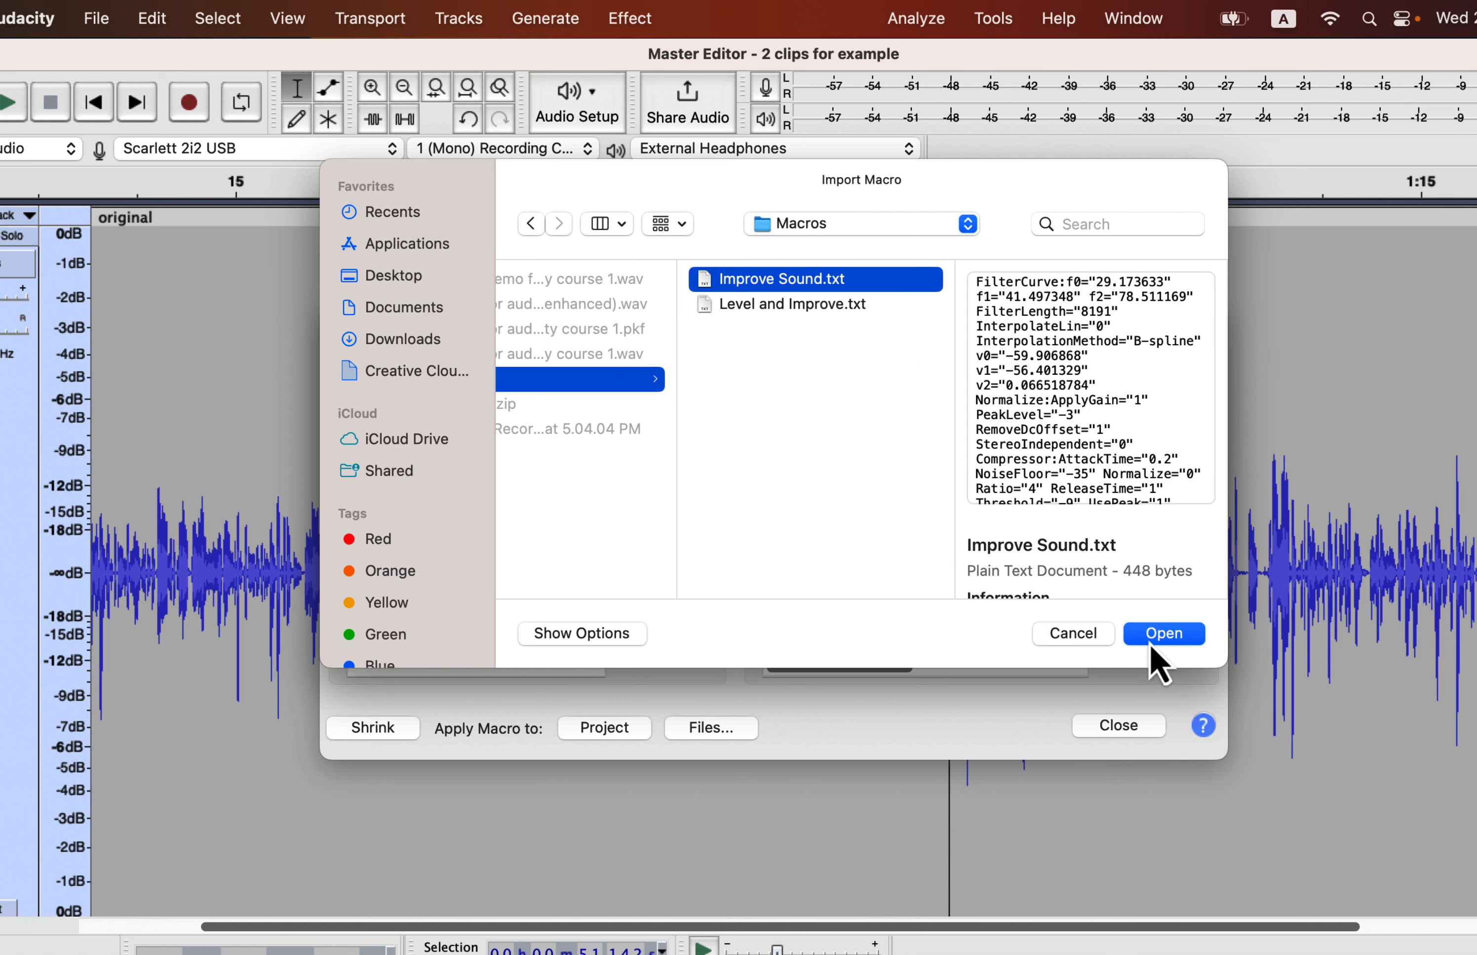
left_click(1164, 633)
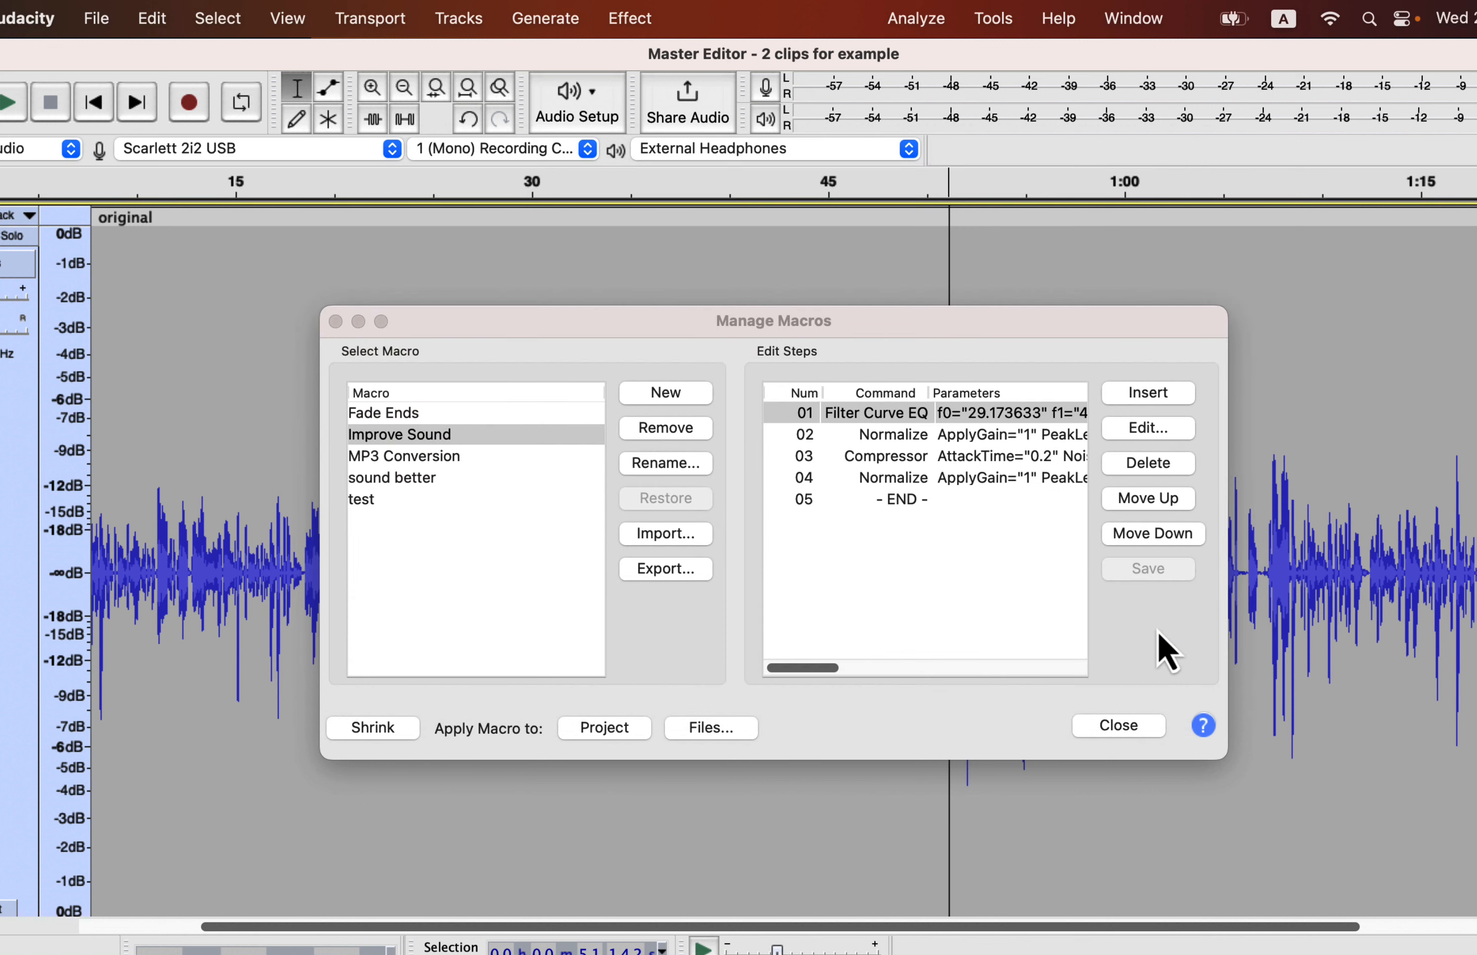
left_click(1121, 726)
left_click(993, 25)
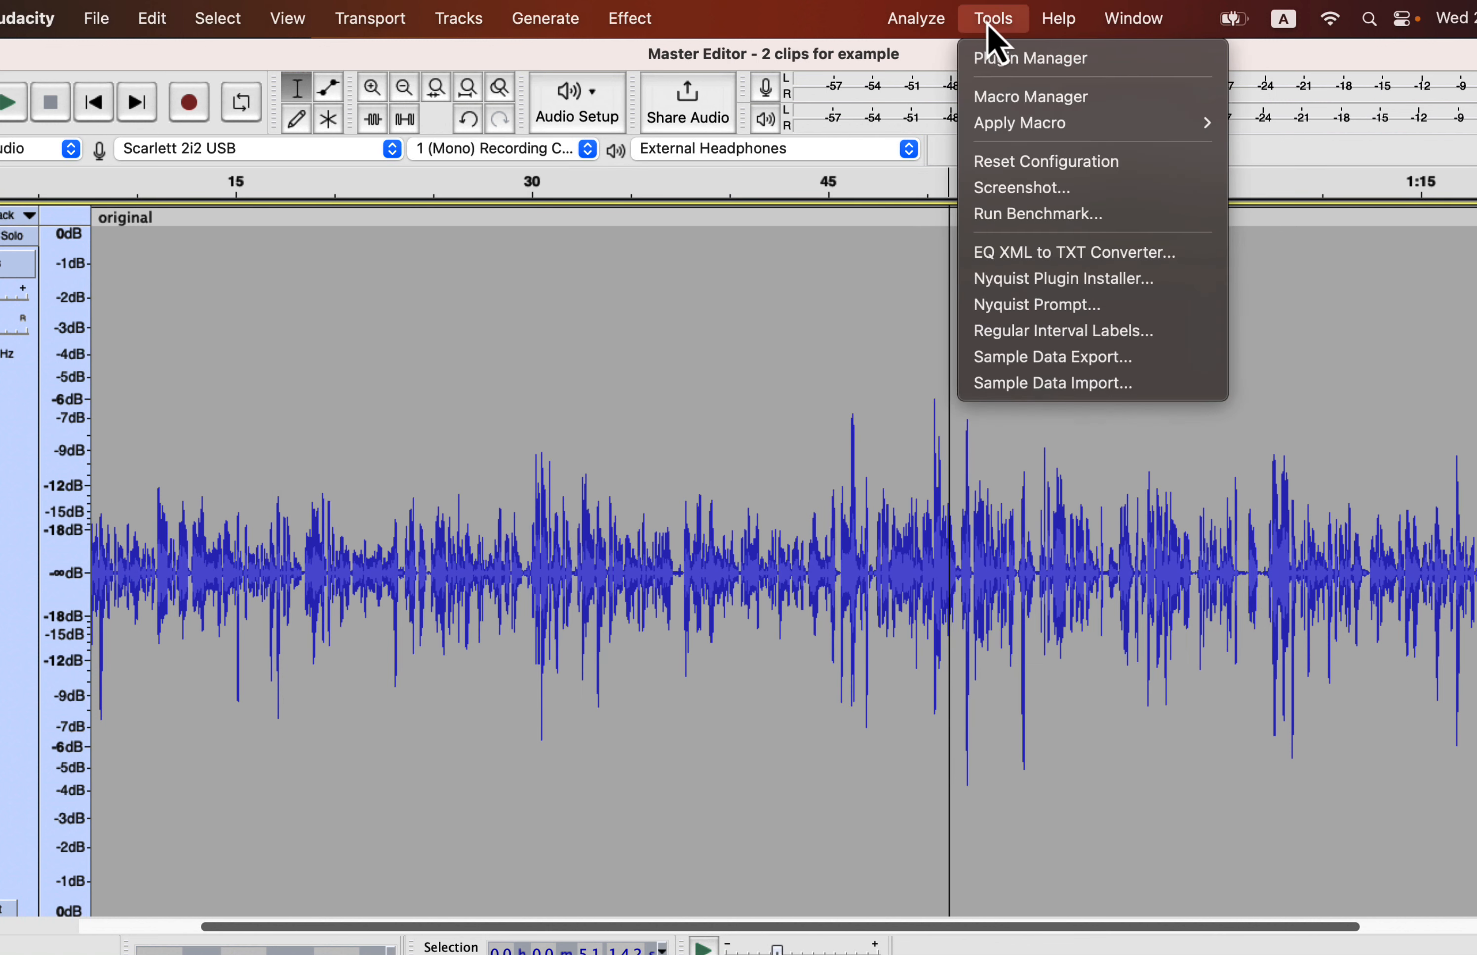
mouse_move(999, 132)
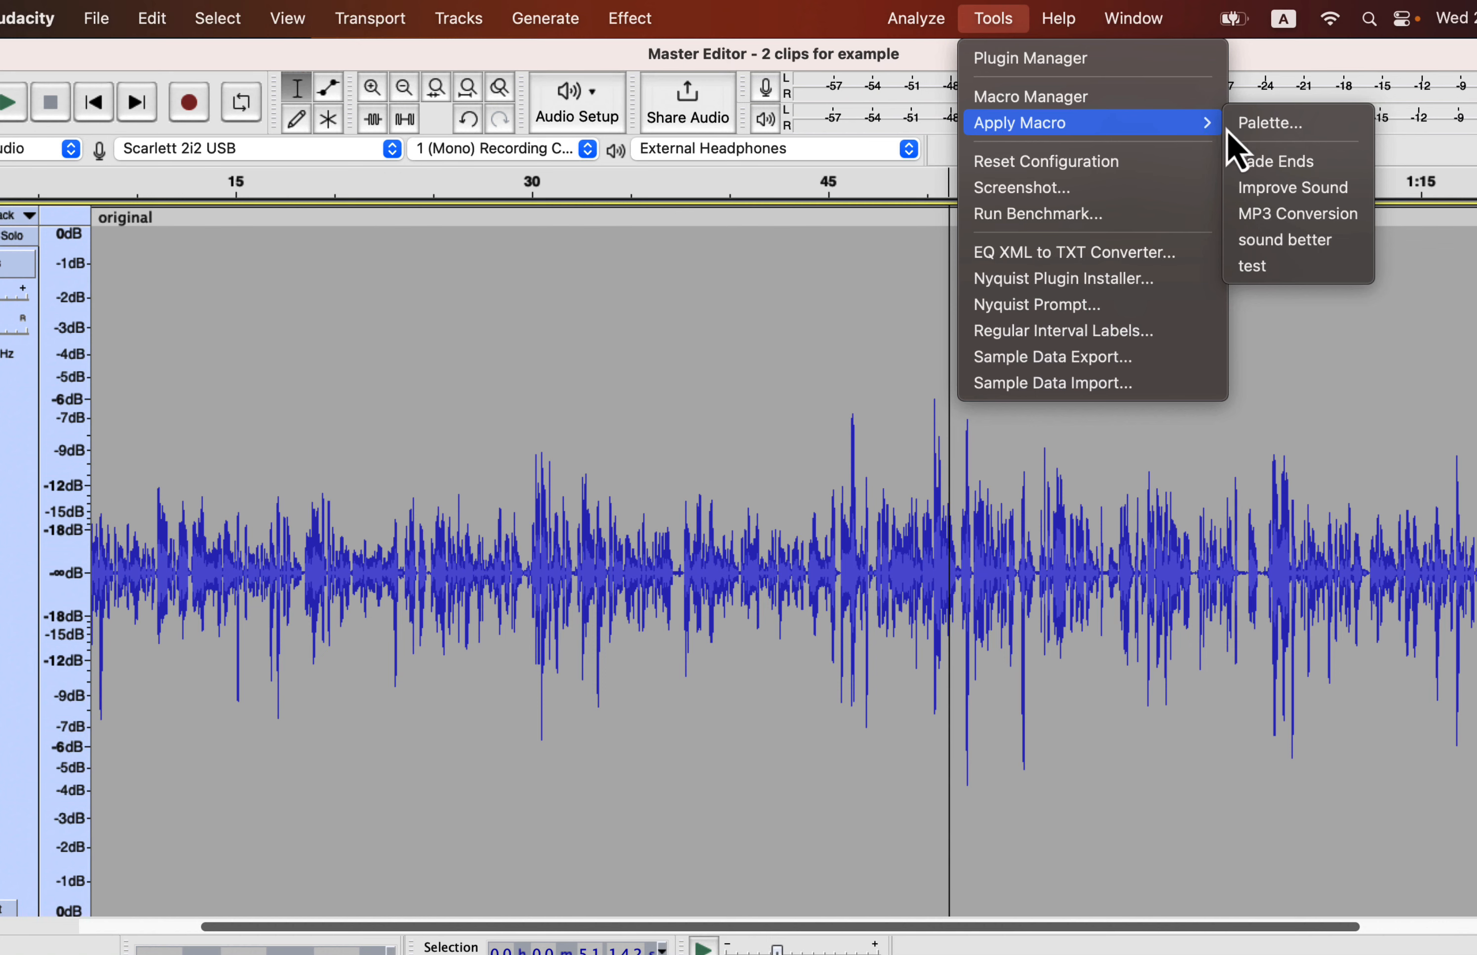
Step: Import the Level and Improve.txt macro from the Macros folder and check the list of macros available to apply
left_click(1100, 105)
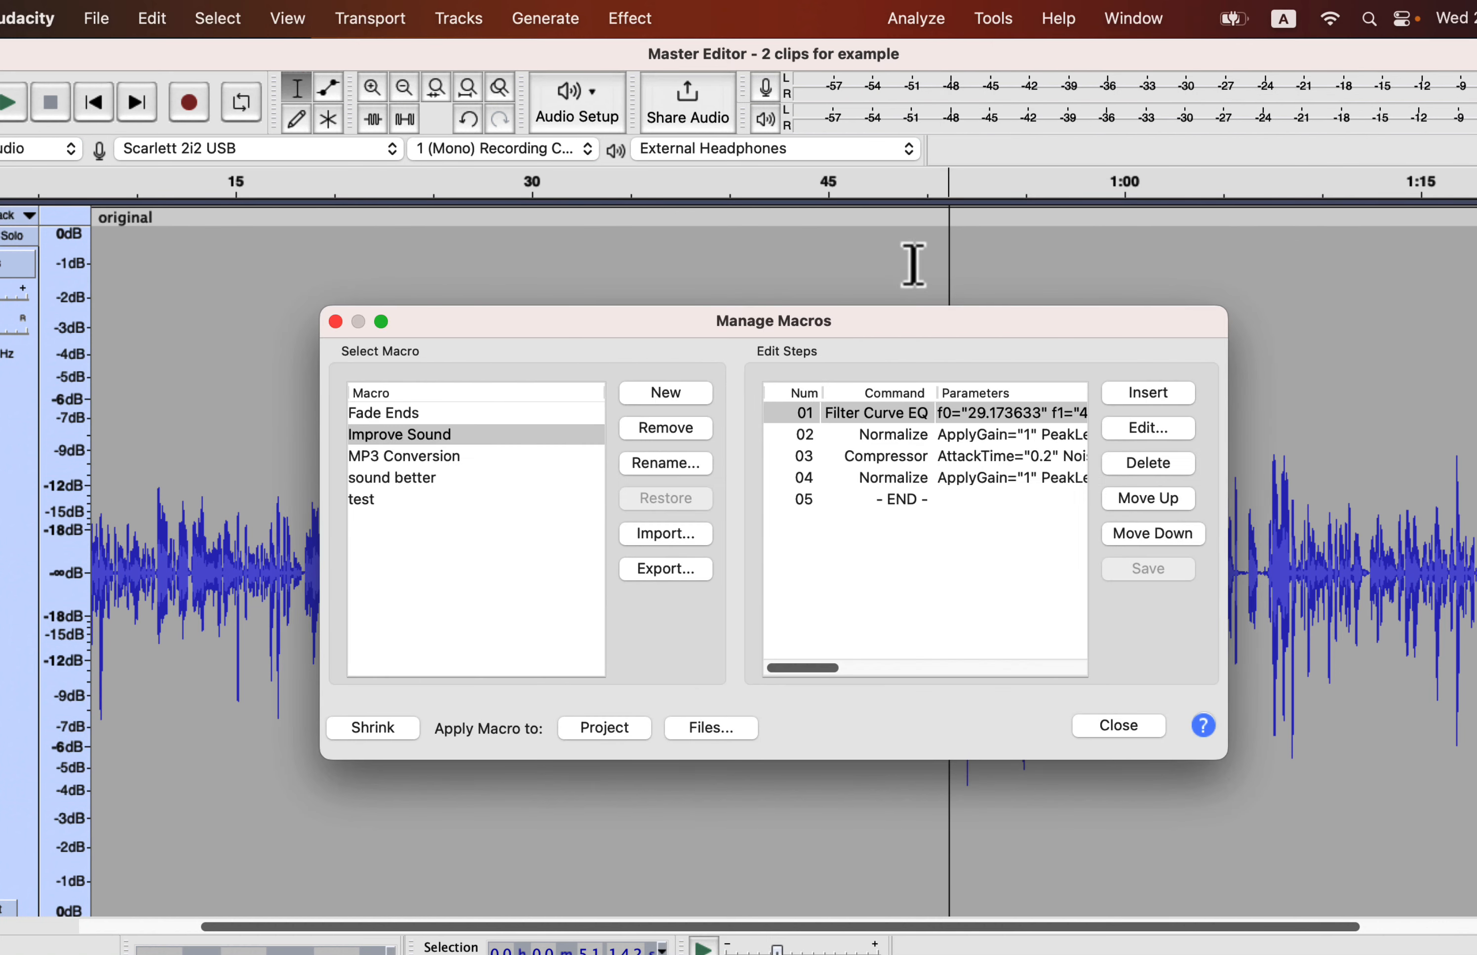
left_click(691, 551)
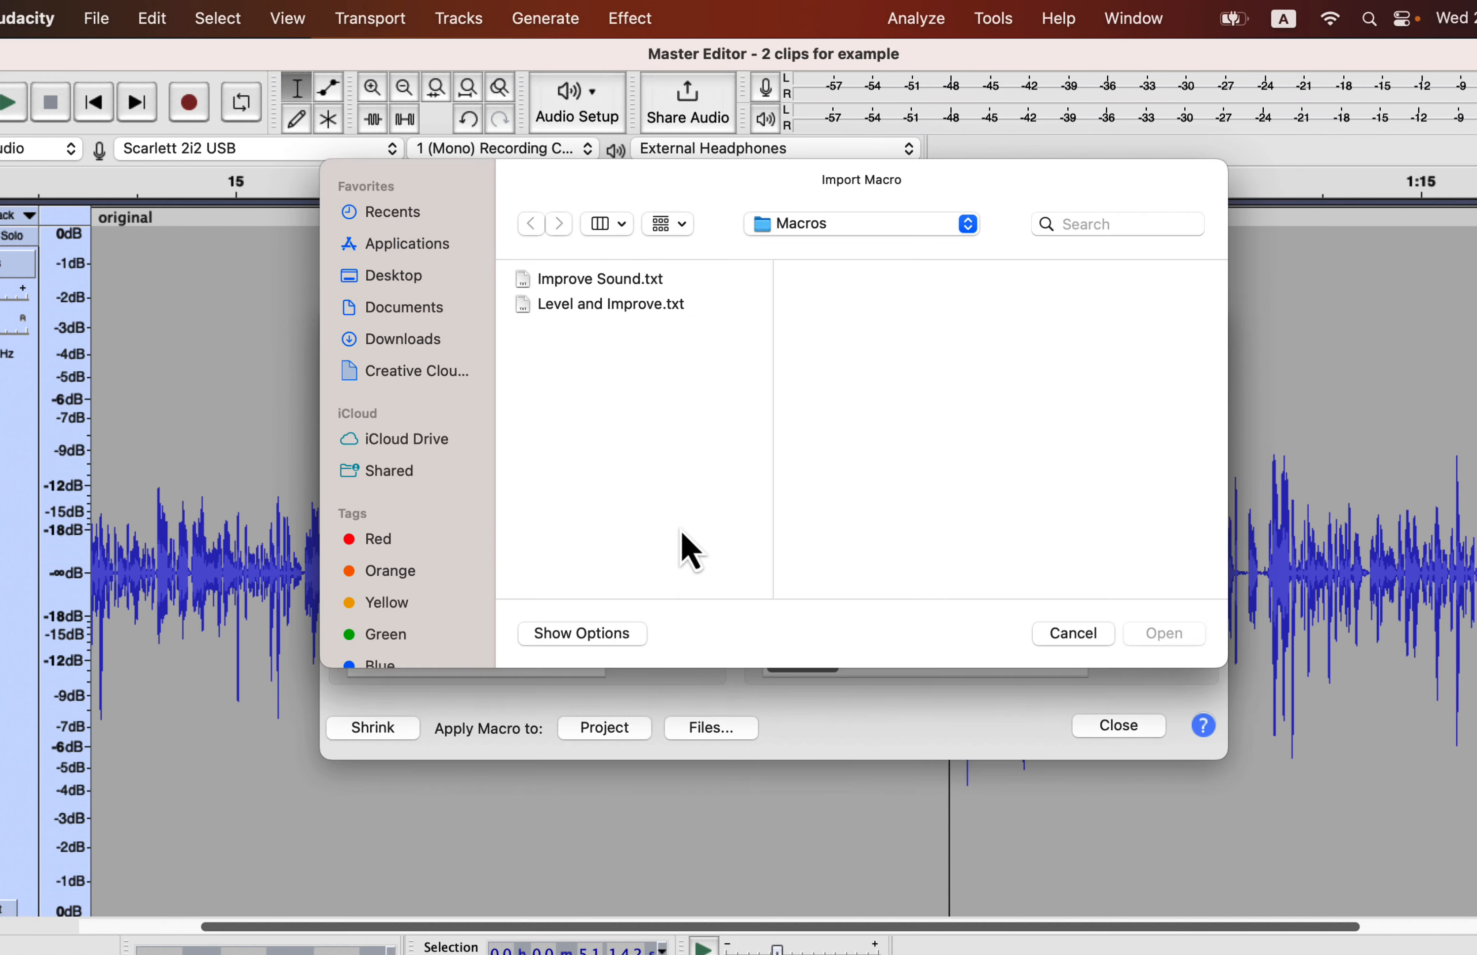
left_click(634, 304)
left_click(1183, 642)
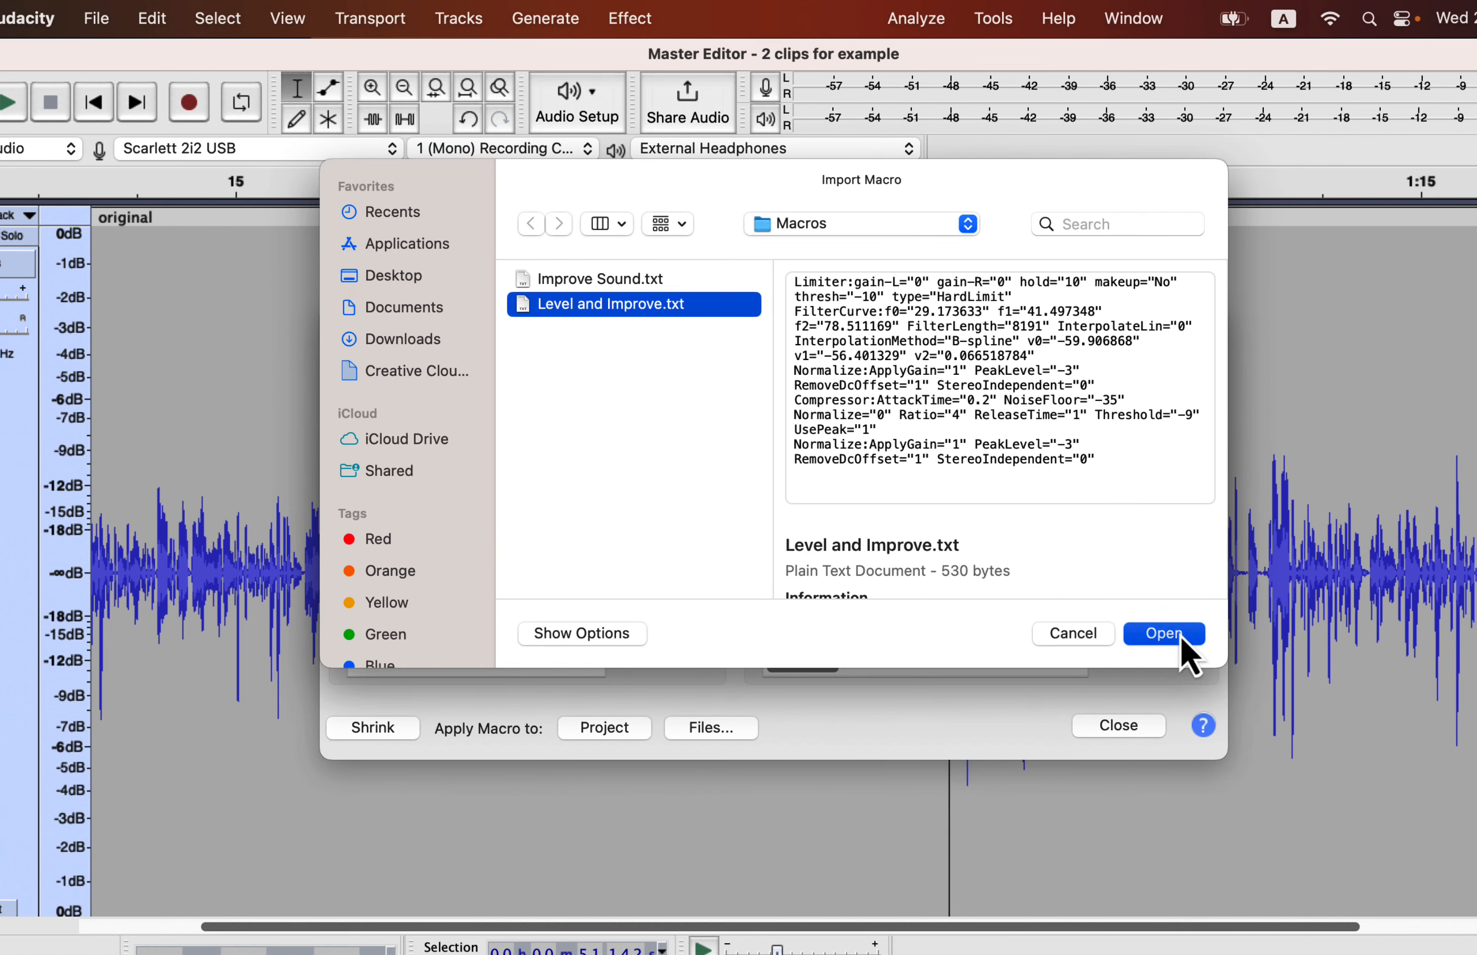
left_click(1101, 731)
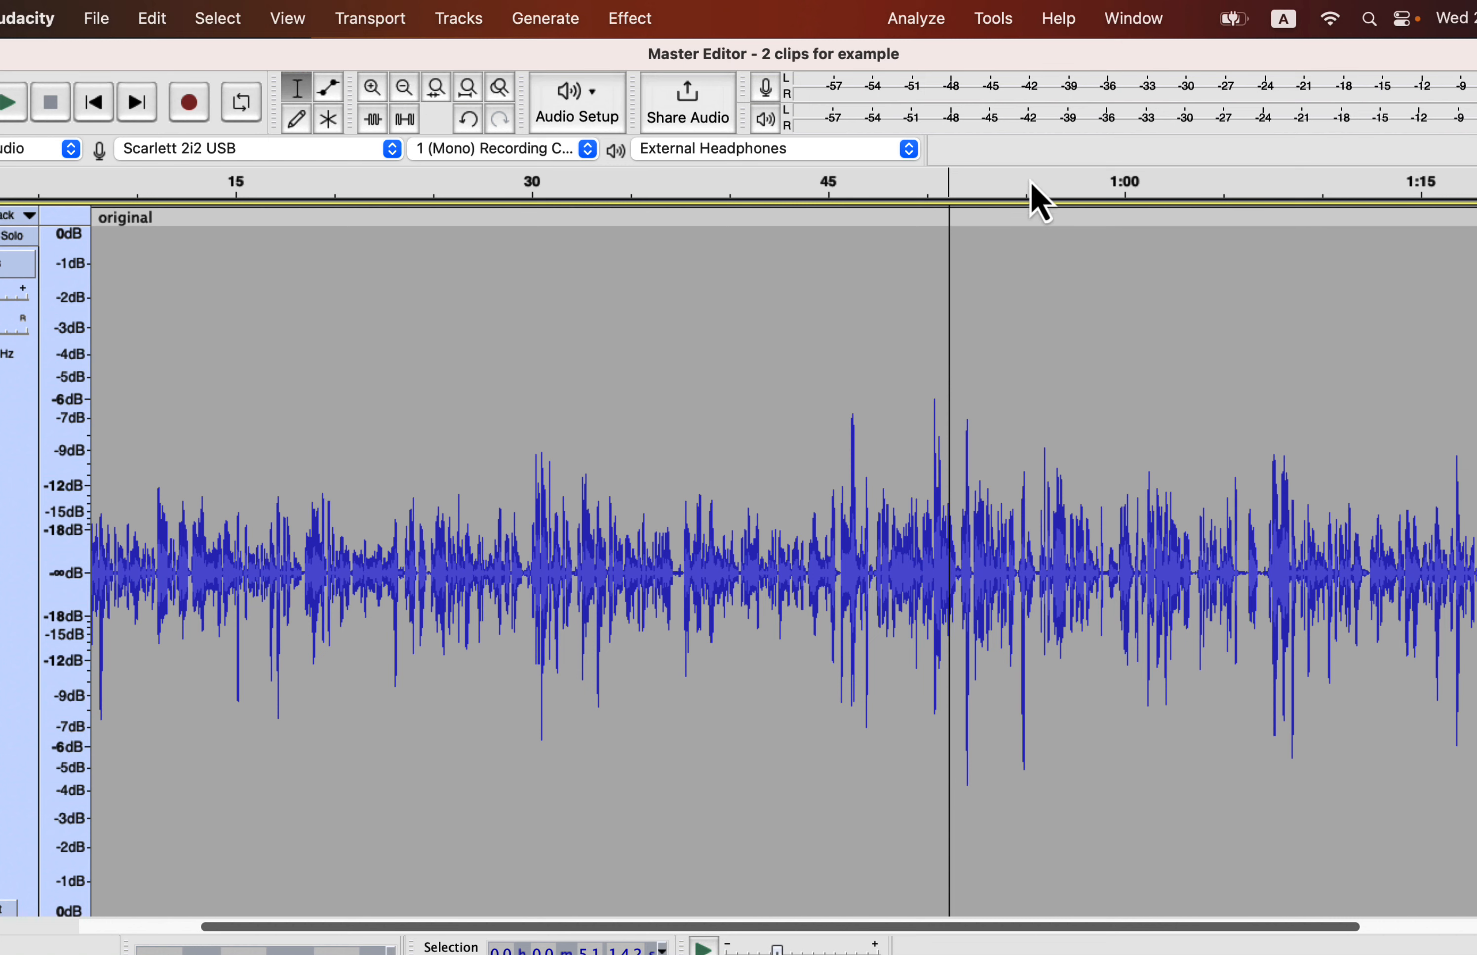
left_click(994, 19)
mouse_move(1009, 134)
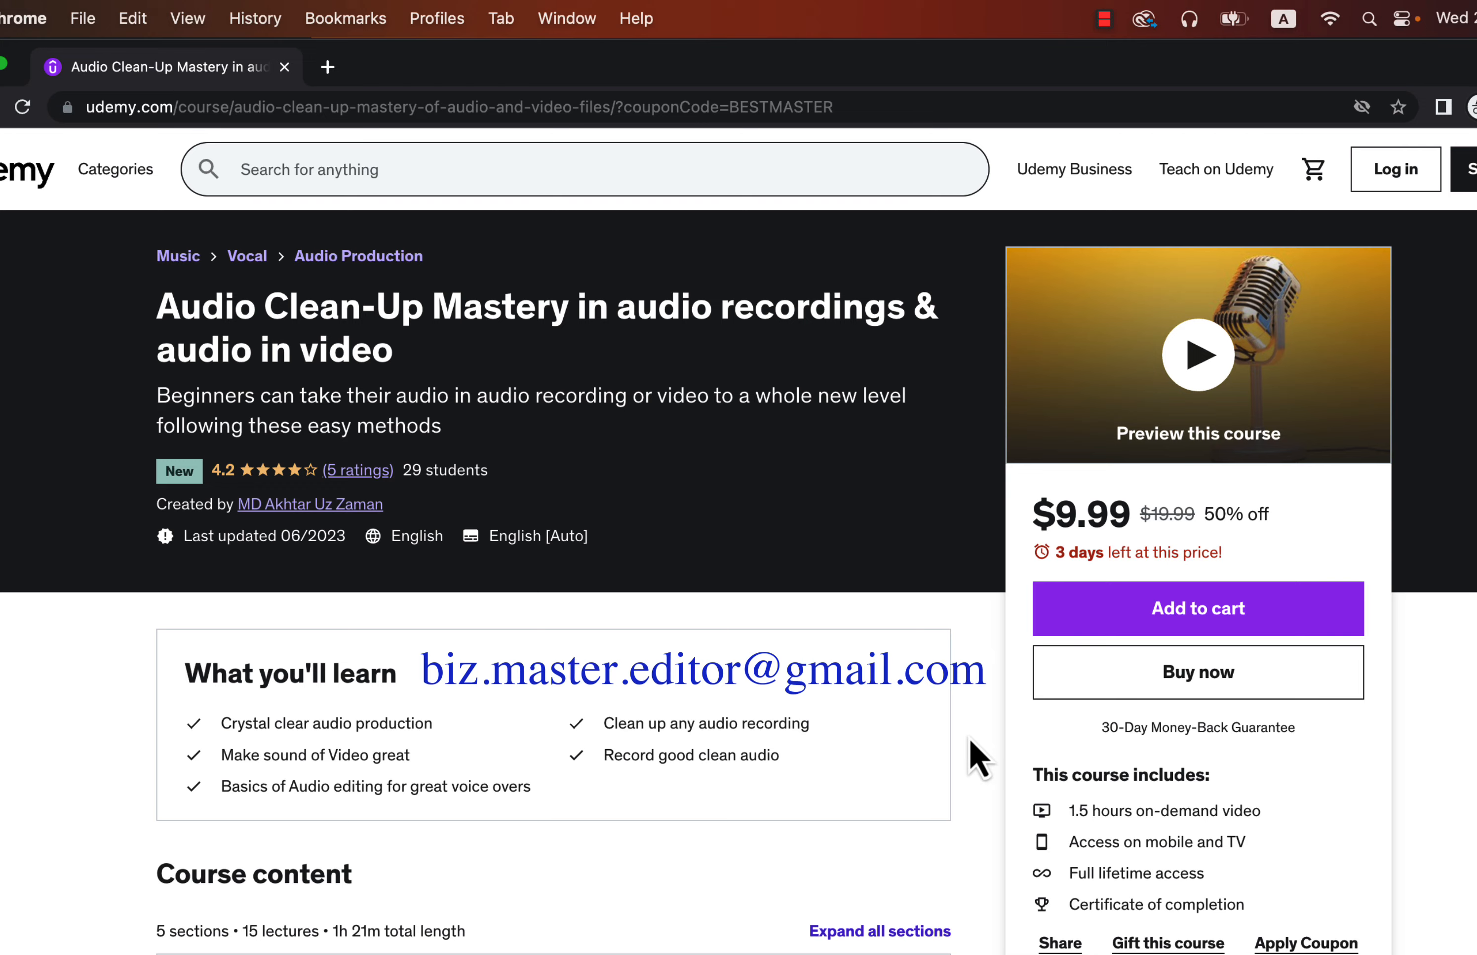
Step: Examine the Audio Clean-Up Mastery course content on Udemy, expanding the section Cleaning option 1 - Audacity (Free)
scroll(970, 740, "down", 5)
scroll(968, 736, "down", 1)
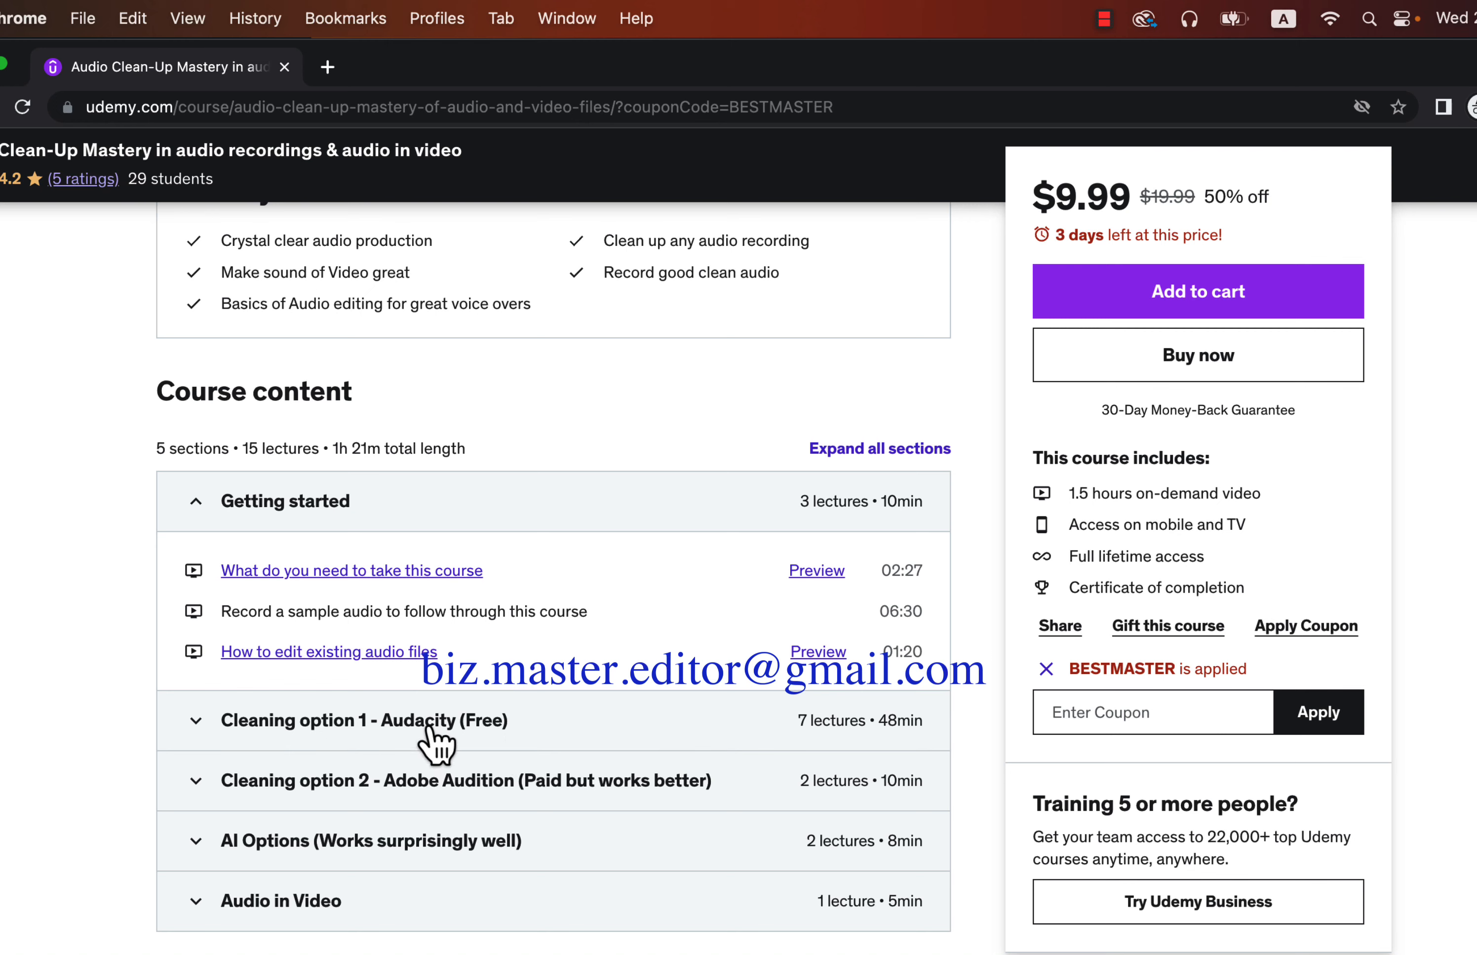
left_click(370, 720)
scroll(10, 826, "down", 3)
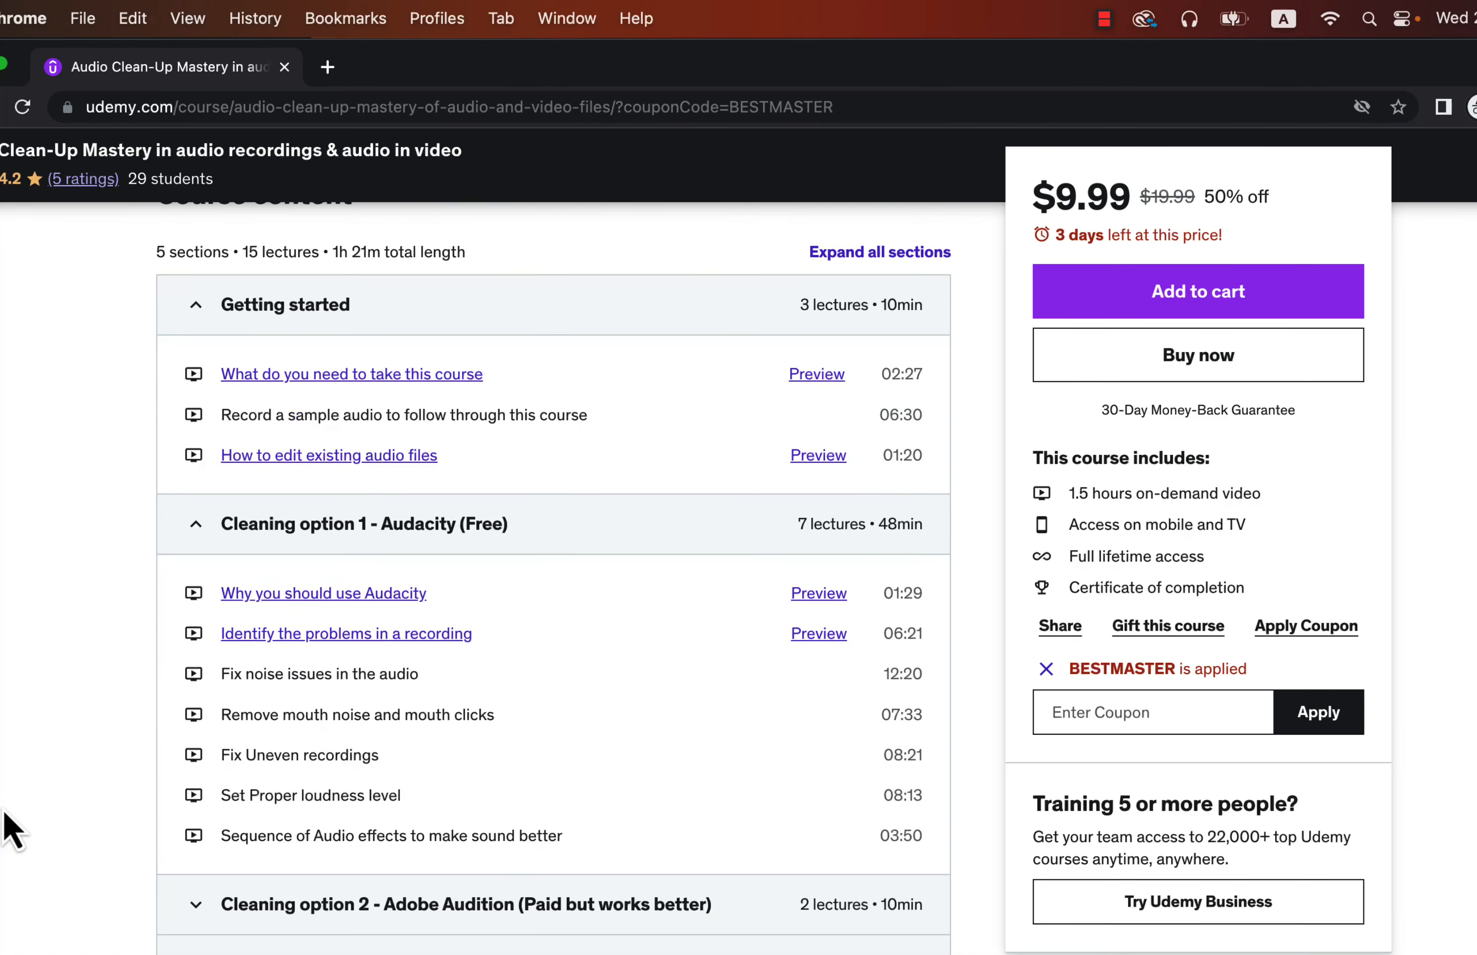